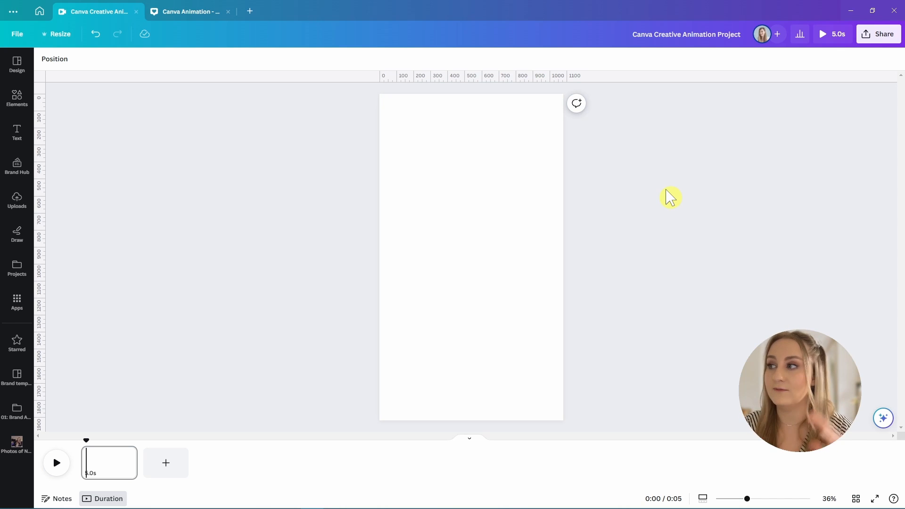
Search the elements library for "gradient", browse the video results and show the available search filters
left_click(15, 106)
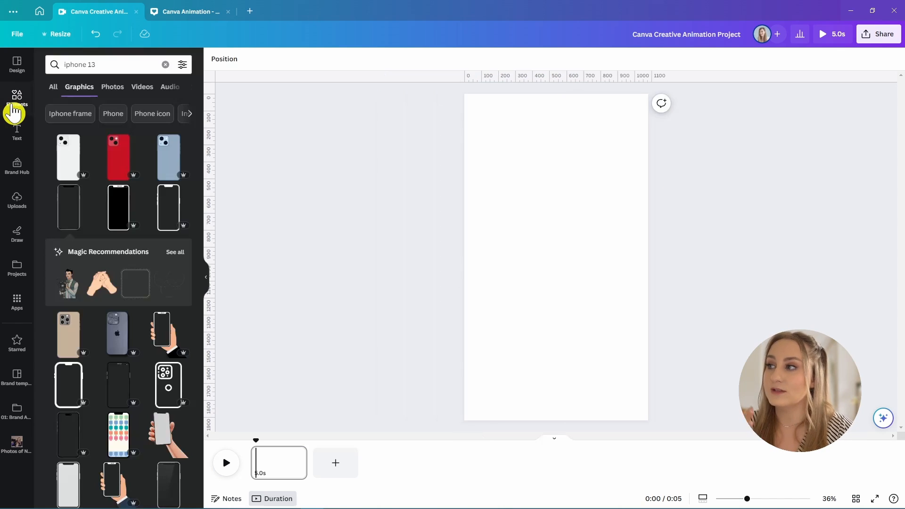
left_click(165, 64)
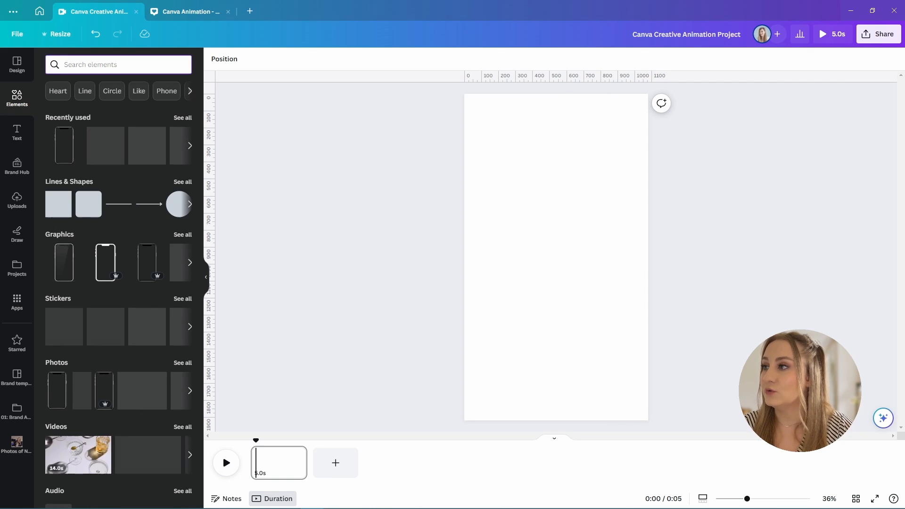
type("grt")
key("BackSpace")
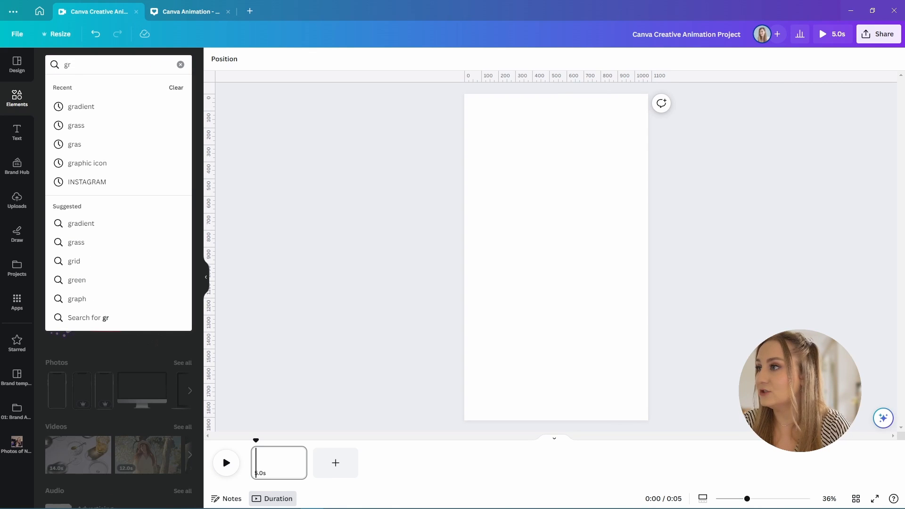
type("adient")
key("Return")
left_click(143, 88)
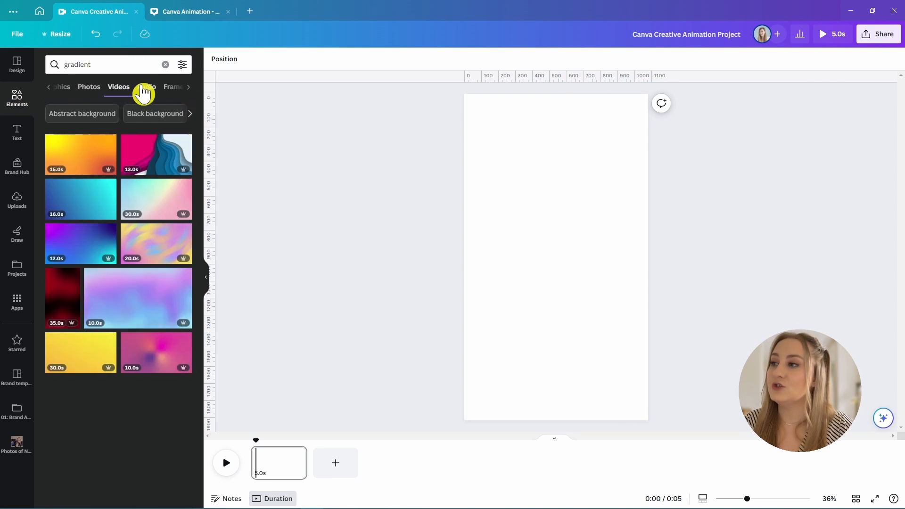
scroll(163, 213, "down", 10)
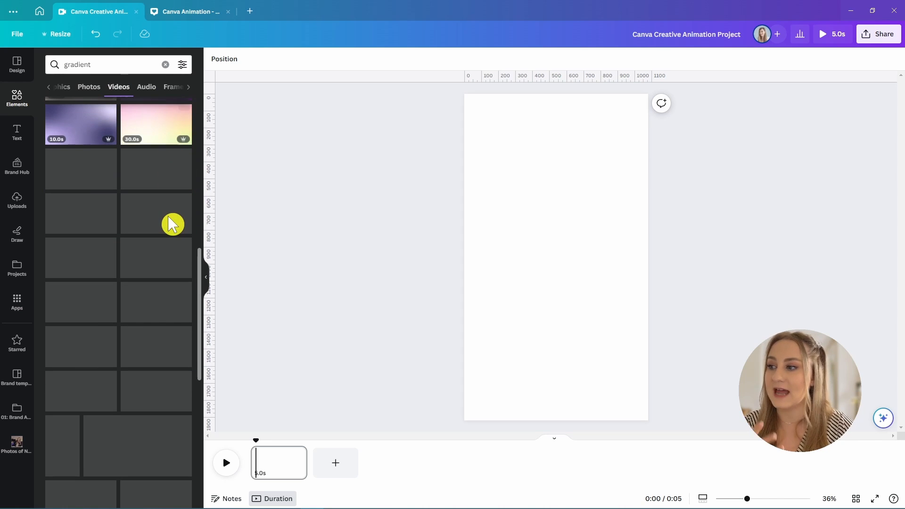
left_click(181, 66)
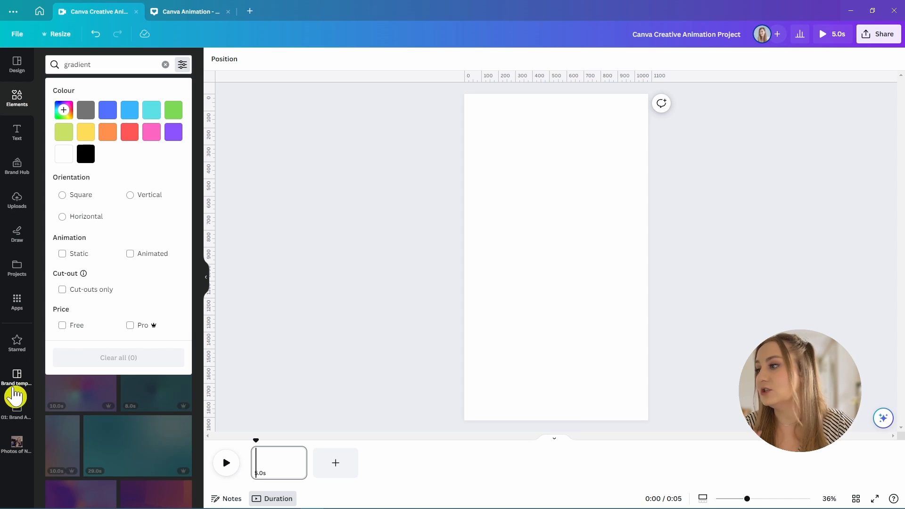
Insert the gradient video from the Brand Elements folder, rotated upright and enlarged to cover the whole page
left_click(16, 419)
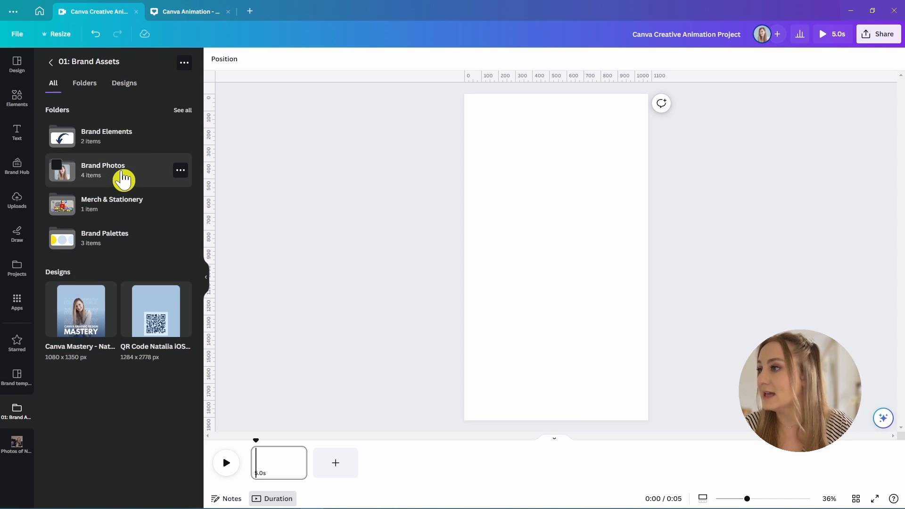
left_click(137, 142)
left_click(111, 246)
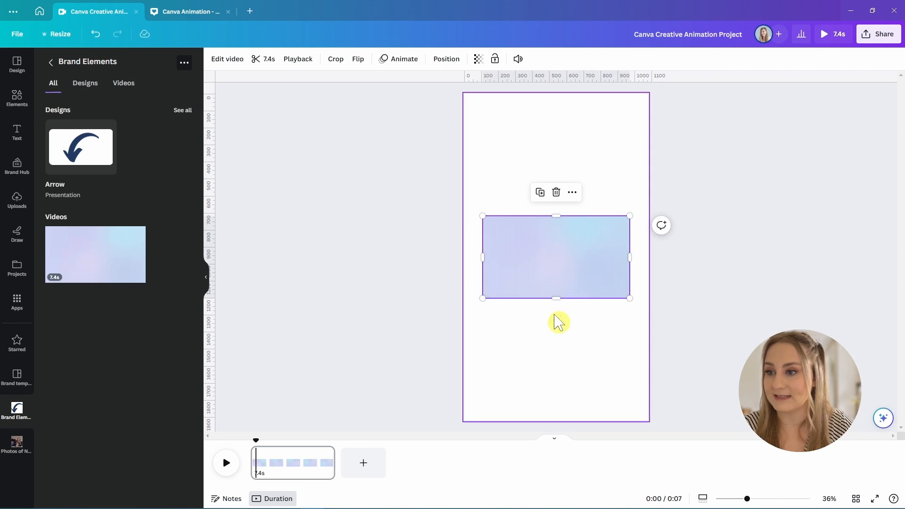
left_click(563, 322)
left_click(570, 278)
left_click_drag(598, 184, 689, 115)
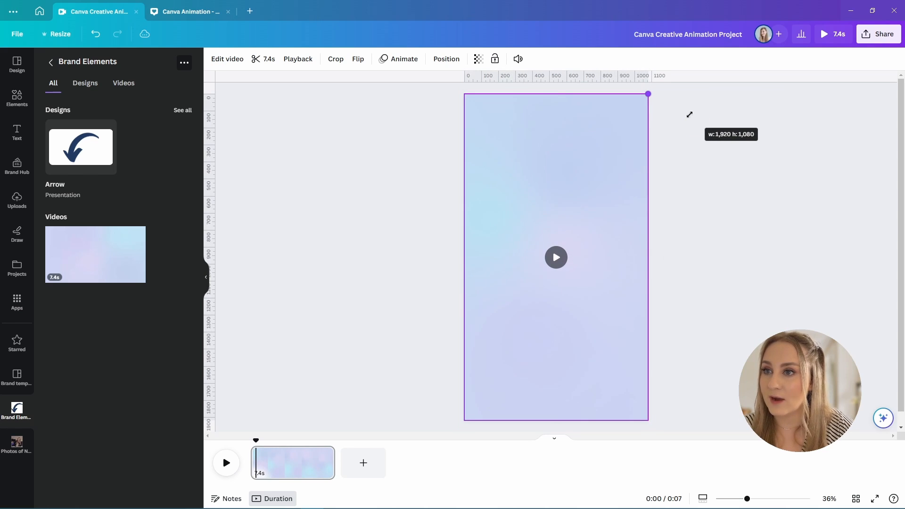
Set the gradient video as the page background and lock it
right_click(626, 218)
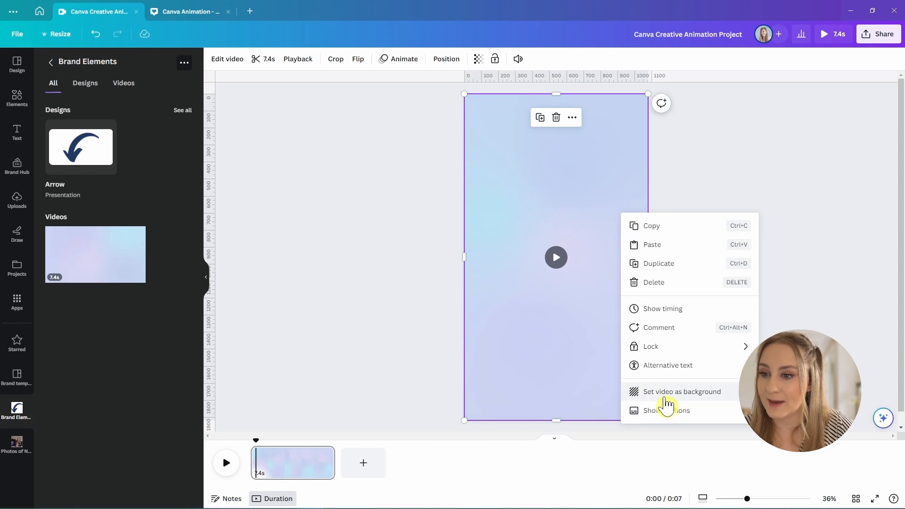
left_click(666, 391)
left_click(561, 163)
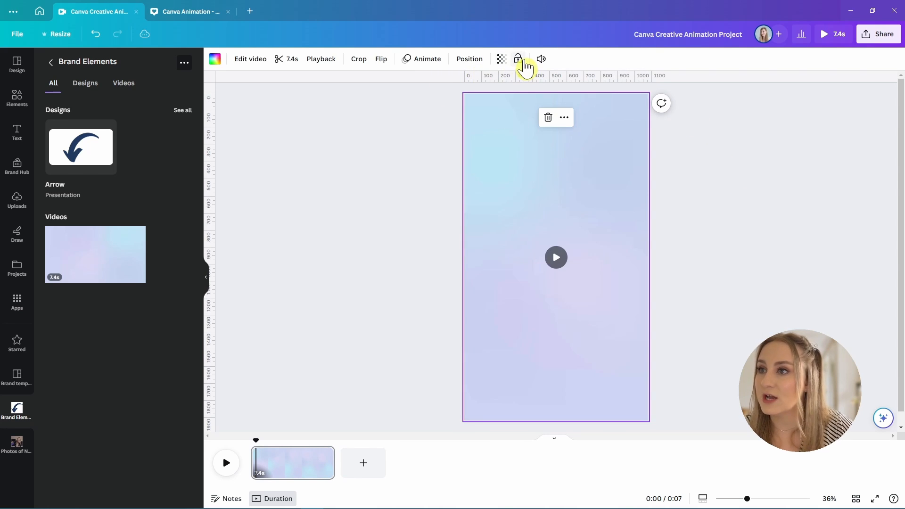
left_click(523, 62)
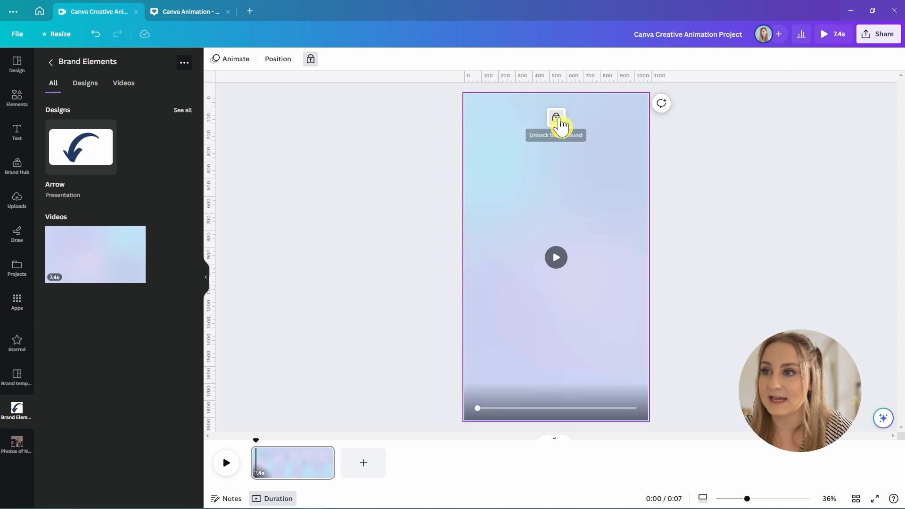
left_click(556, 118)
left_click(802, 265)
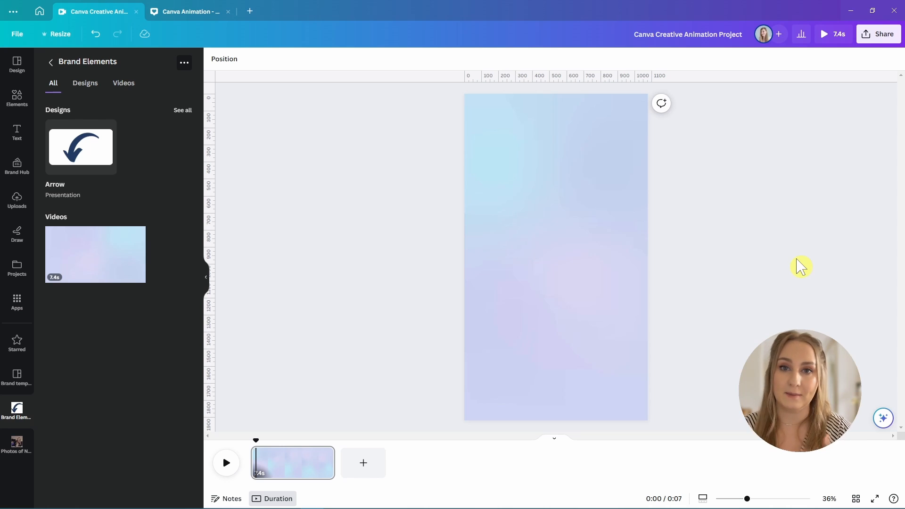
Enlarge the timeline thumbnails to 348% and return the zoom control to the page
left_click(206, 277)
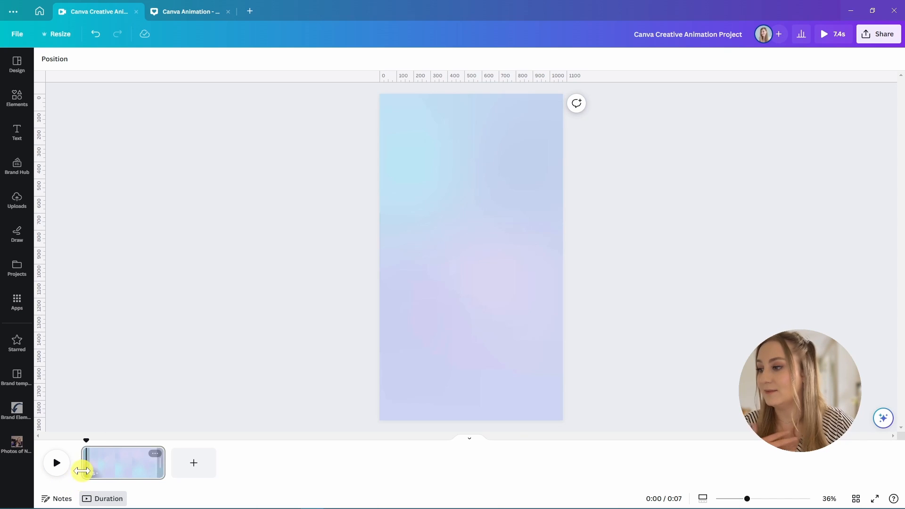
left_click(706, 501)
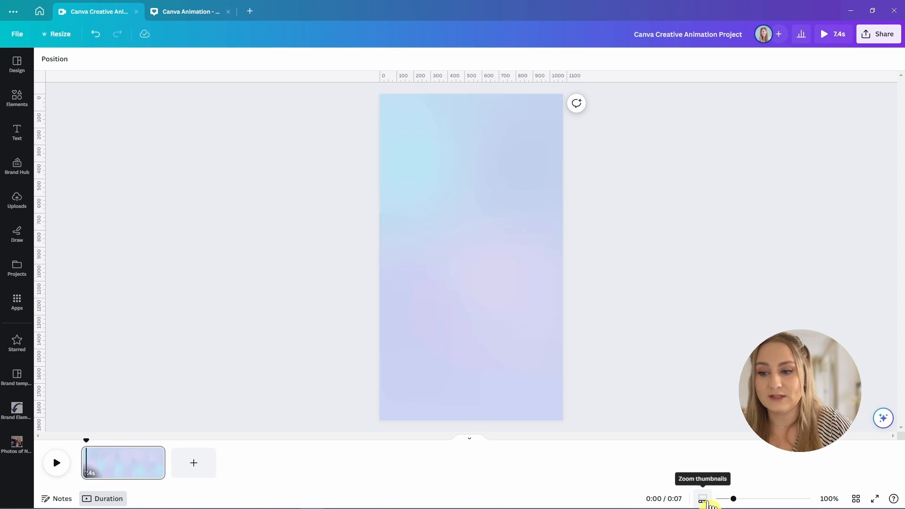
left_click_drag(733, 499, 781, 499)
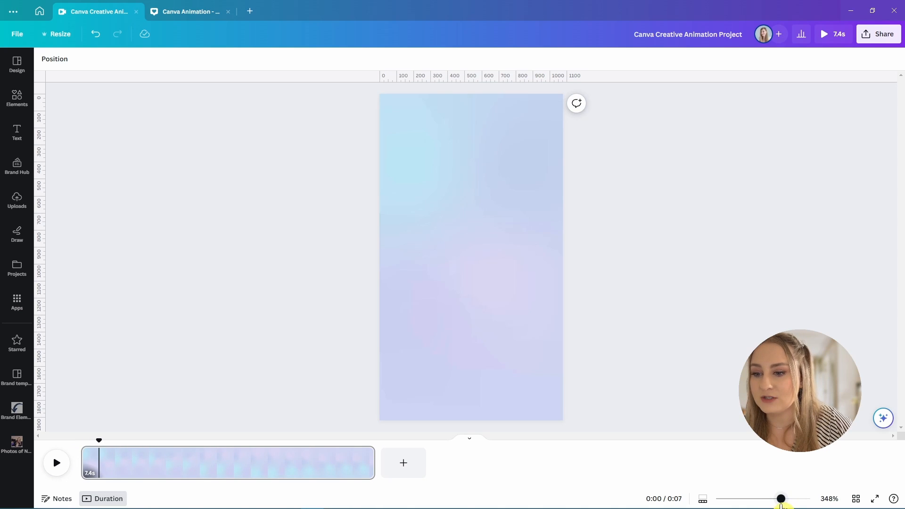
left_click(704, 501)
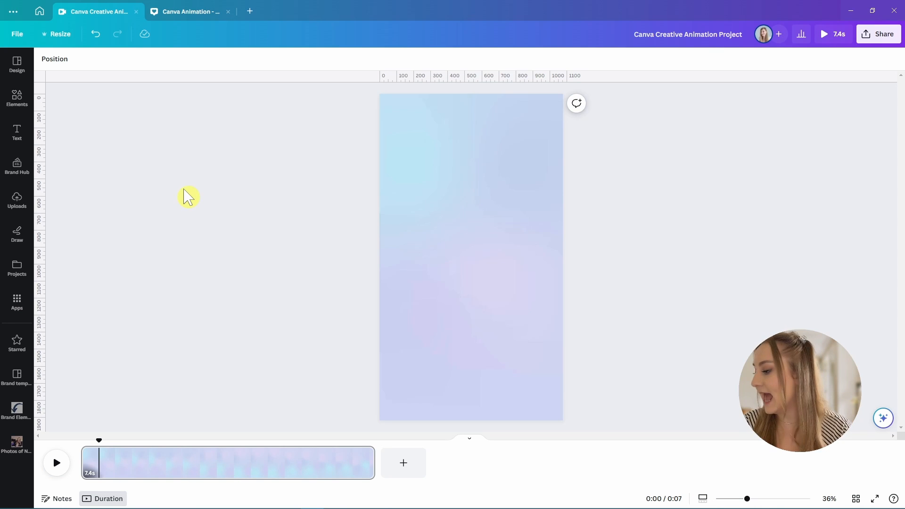
Find "iphone 13" graphics, add the transparent black phone frame and shrink it to about half the page width, centred
left_click(21, 106)
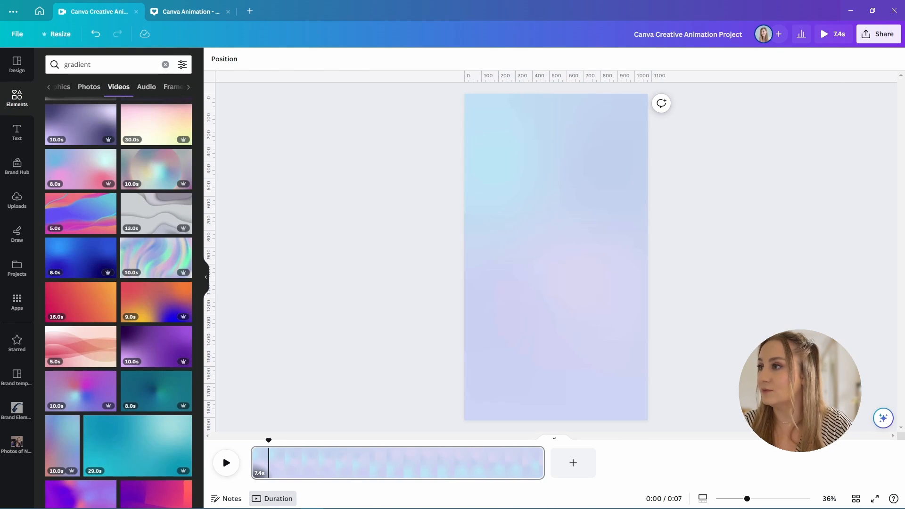
left_click(165, 65)
type("iphone")
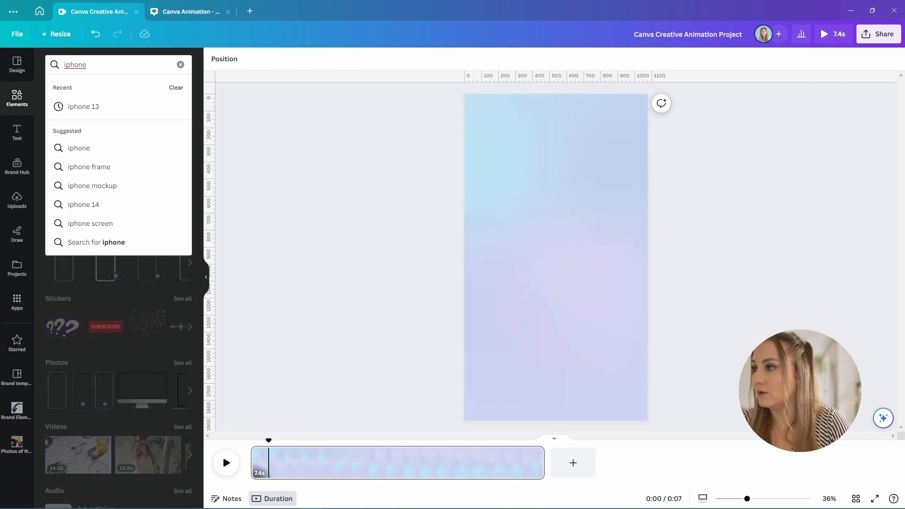
left_click(83, 106)
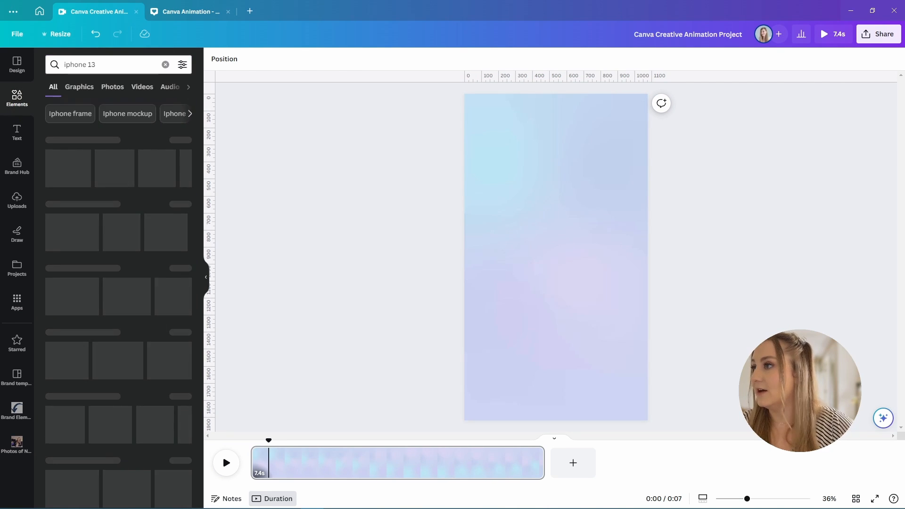
left_click(91, 95)
left_click(69, 363)
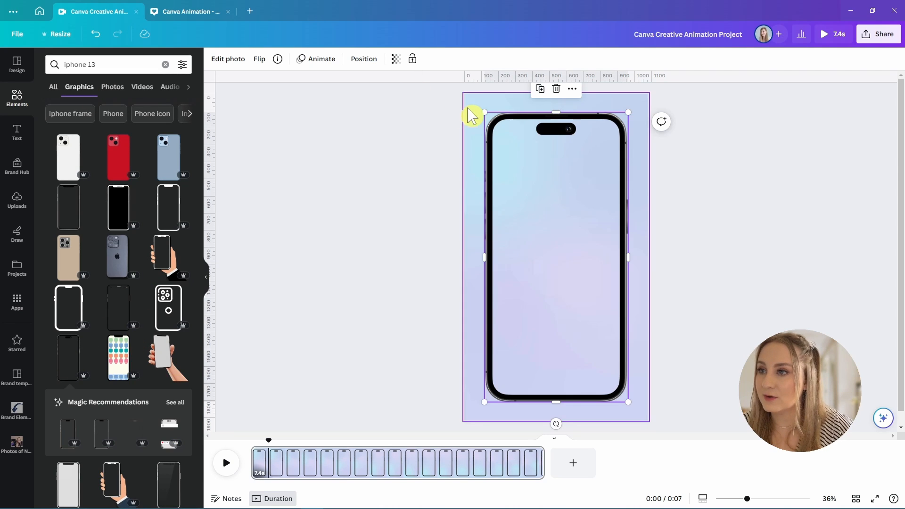
left_click_drag(485, 111, 511, 158)
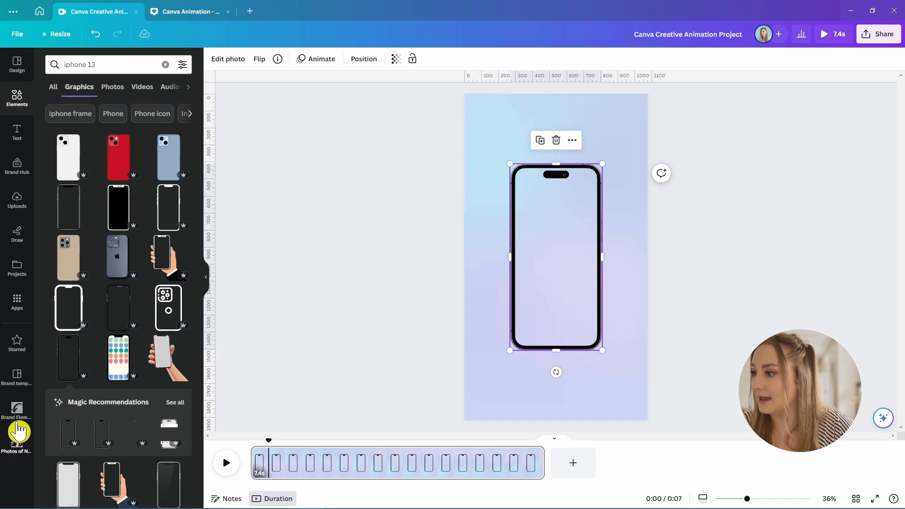
Add the portrait photo with the blue book from the starred photo folder to the page
left_click(18, 443)
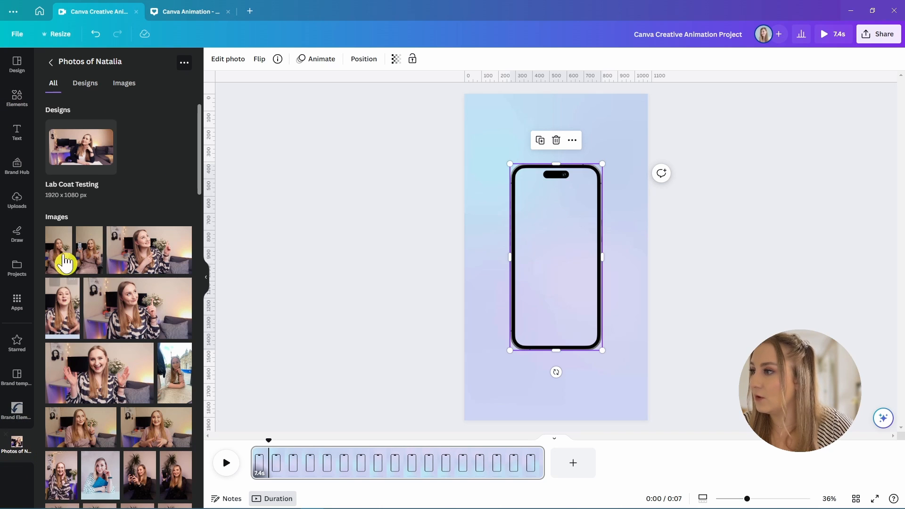
scroll(147, 216, "down", 10)
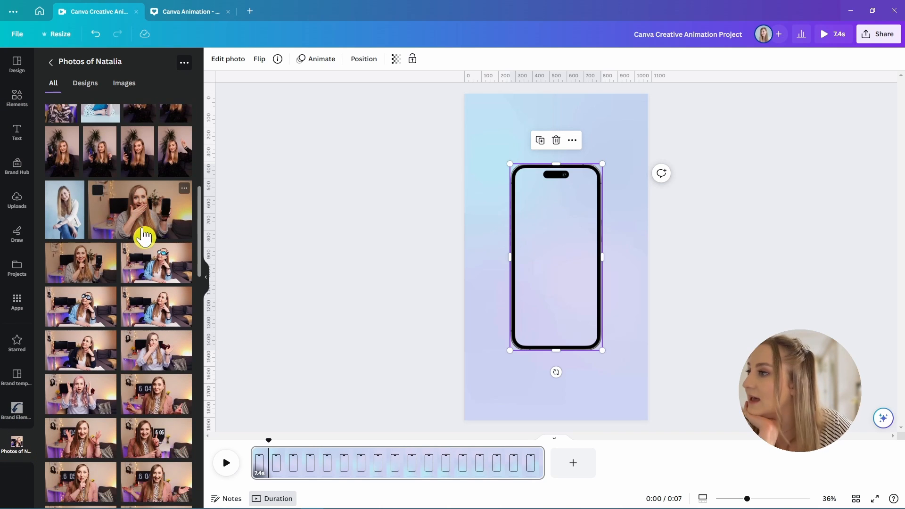
scroll(147, 234, "up", 10)
scroll(148, 234, "down", 3)
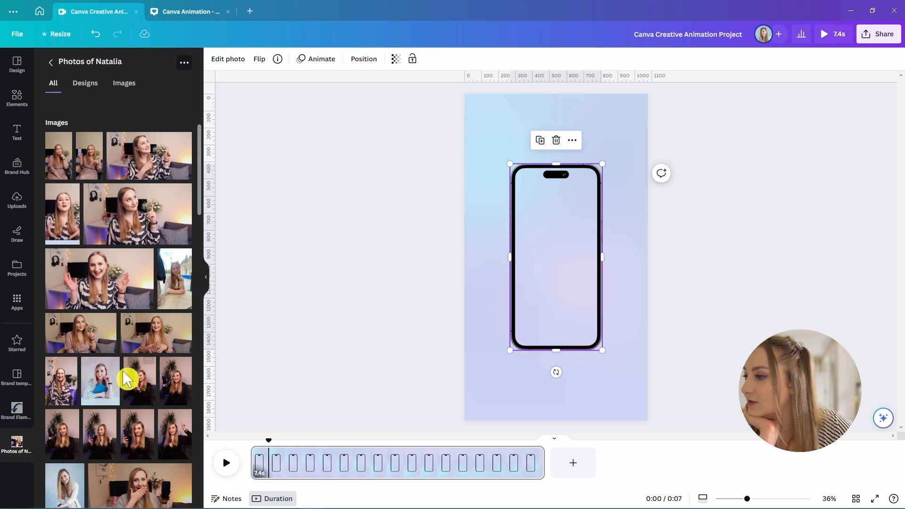
left_click(100, 386)
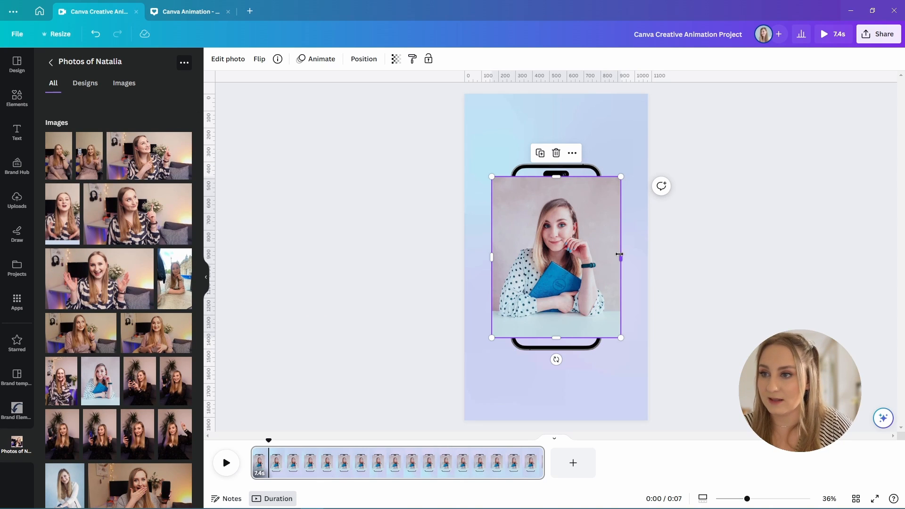
Crop the portrait photo on all sides so its edges fit the screen area of the phone frame
left_click_drag(618, 256, 629, 257)
left_click_drag(557, 177, 557, 166)
left_click_drag(629, 255, 597, 255)
scroll(599, 381, "up", 2)
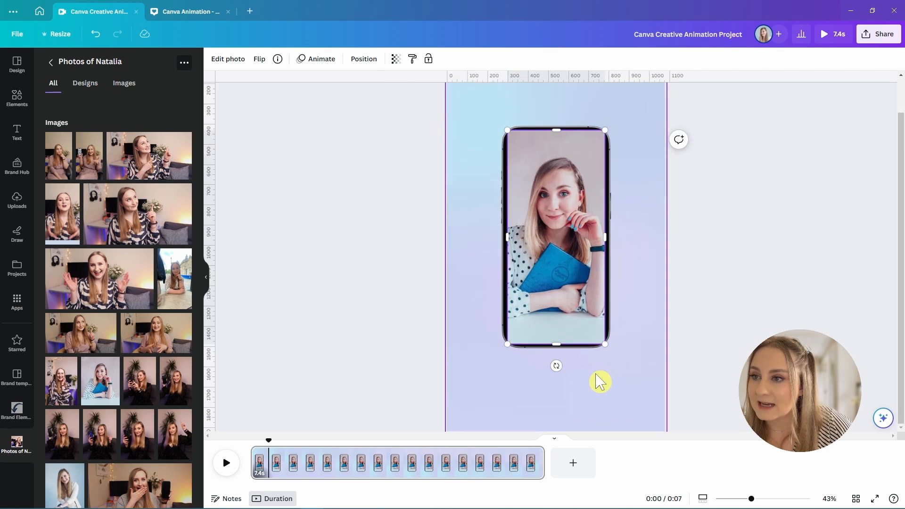
scroll(599, 382, "up", 5)
left_click_drag(557, 323, 561, 322)
scroll(582, 303, "up", 5)
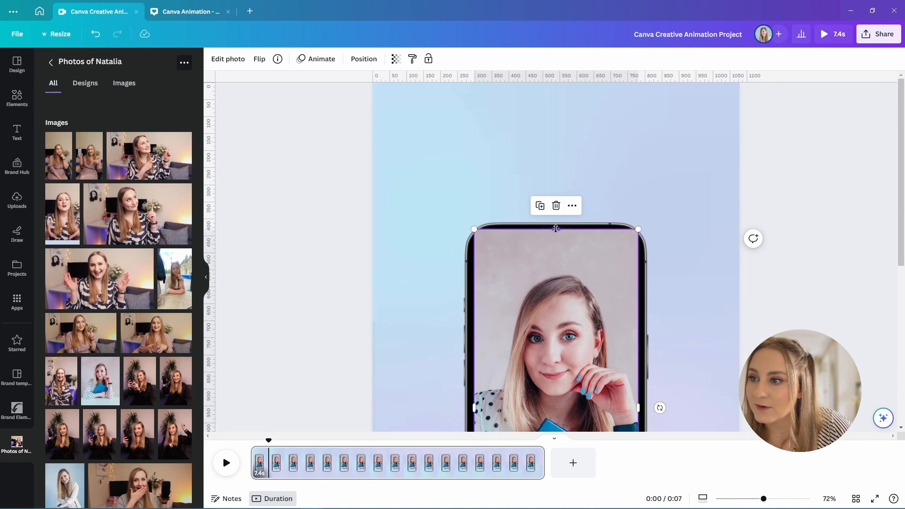
left_click_drag(556, 229, 556, 231)
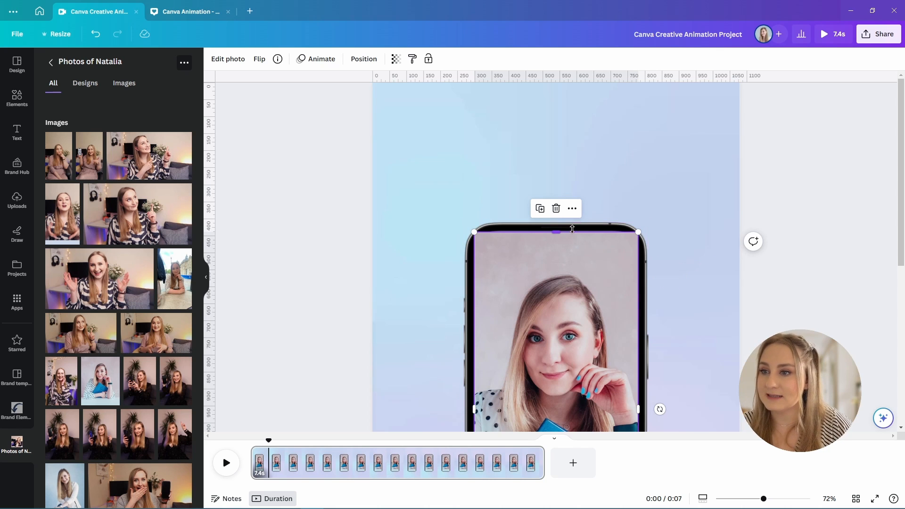
Move the portrait photo behind the phone frame
right_click(578, 218)
mouse_move(636, 325)
left_click(691, 368)
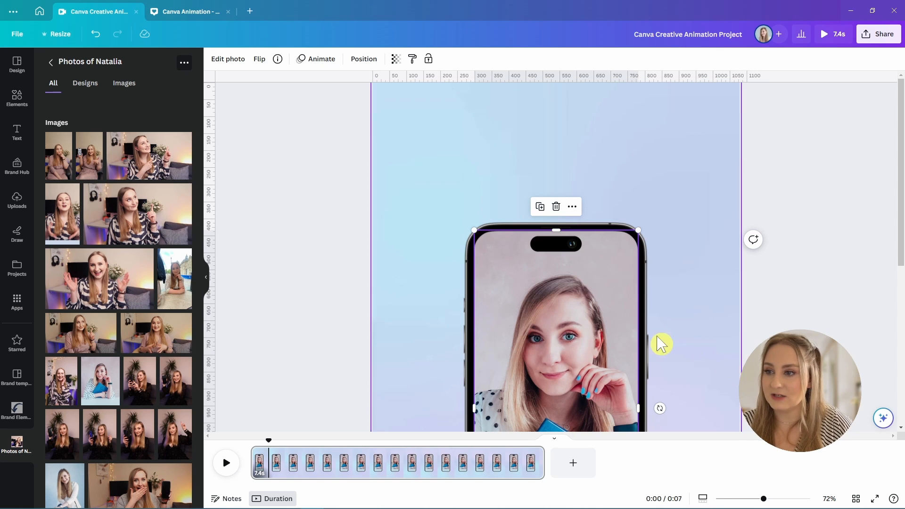
Group the portrait photo and the phone frame together
scroll(771, 324, "down", 4)
scroll(707, 316, "down", 3)
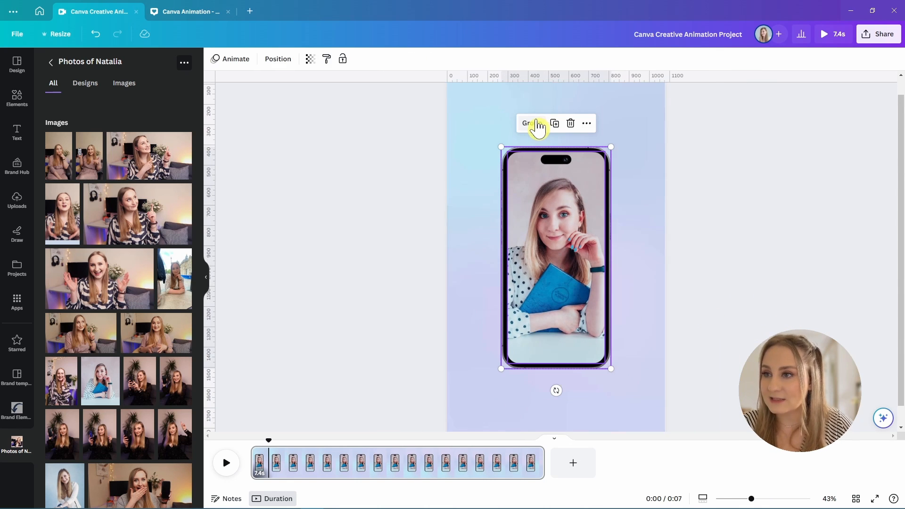
left_click(536, 123)
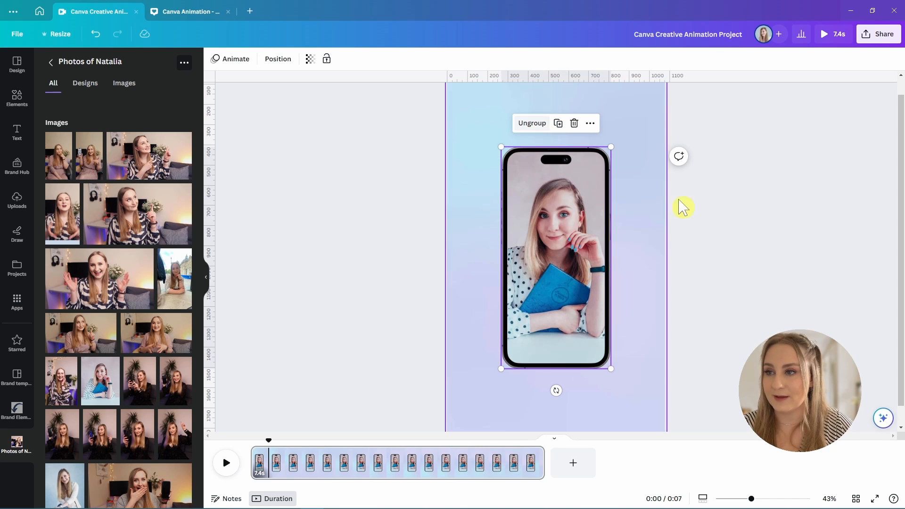
left_click(730, 246)
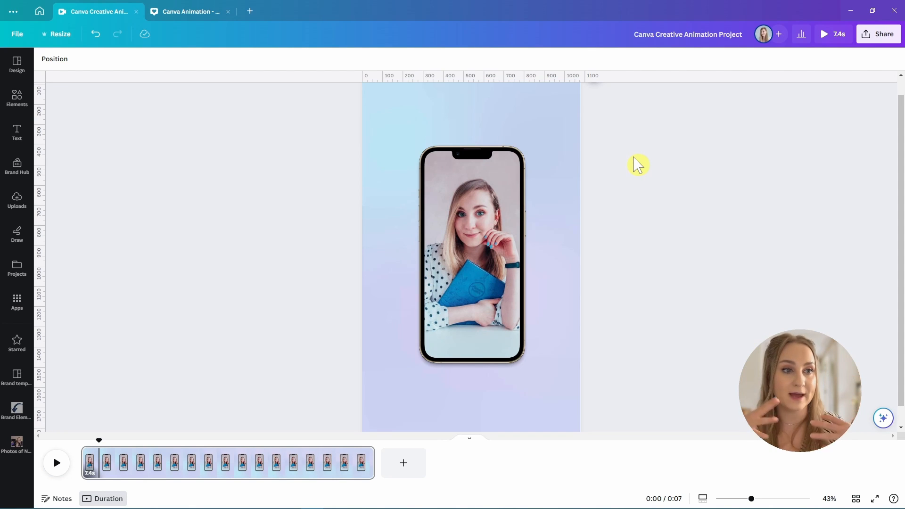
Add a text box reading "START" to the page
key("t")
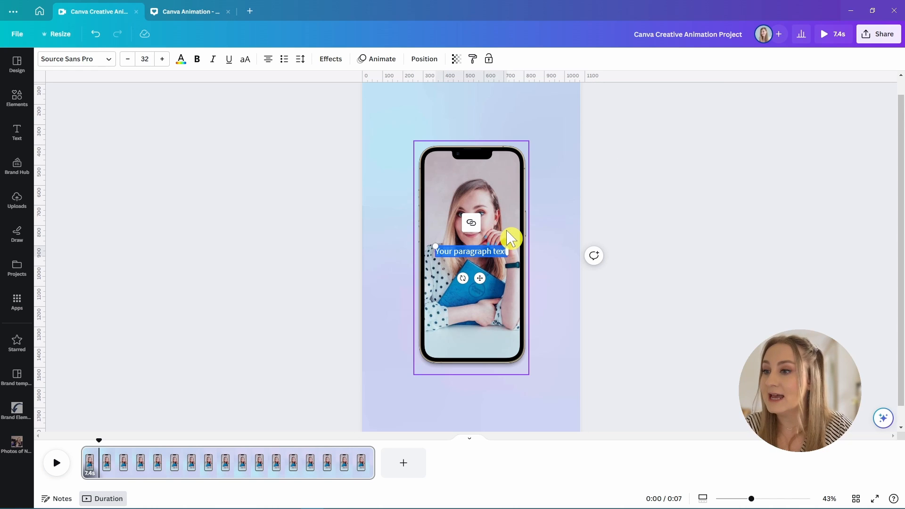
type("START")
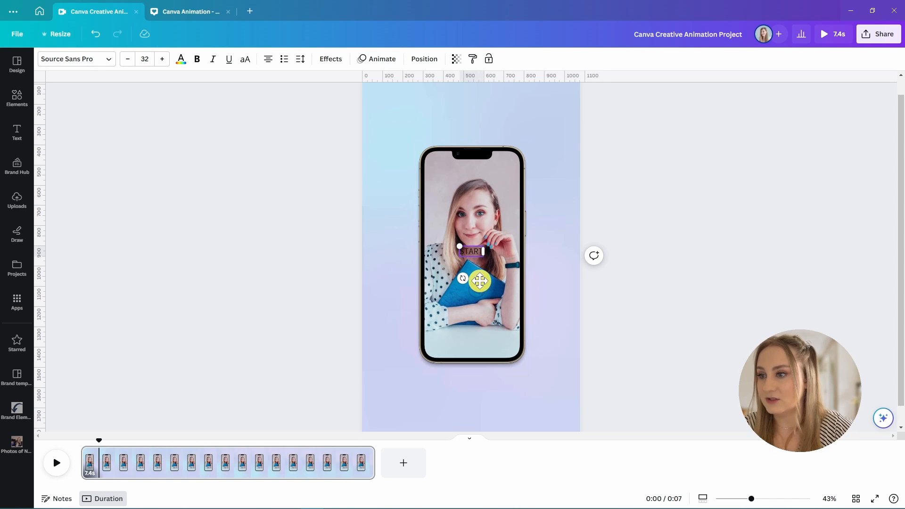
Move the START text above the phone mockup and set its font size to 73
left_click_drag(479, 278, 480, 154)
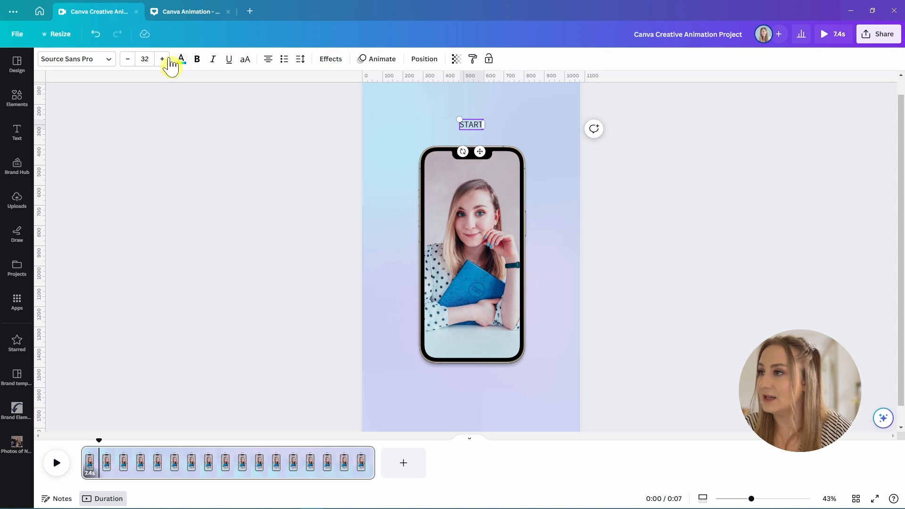
left_click(145, 58)
type("73")
key("Return")
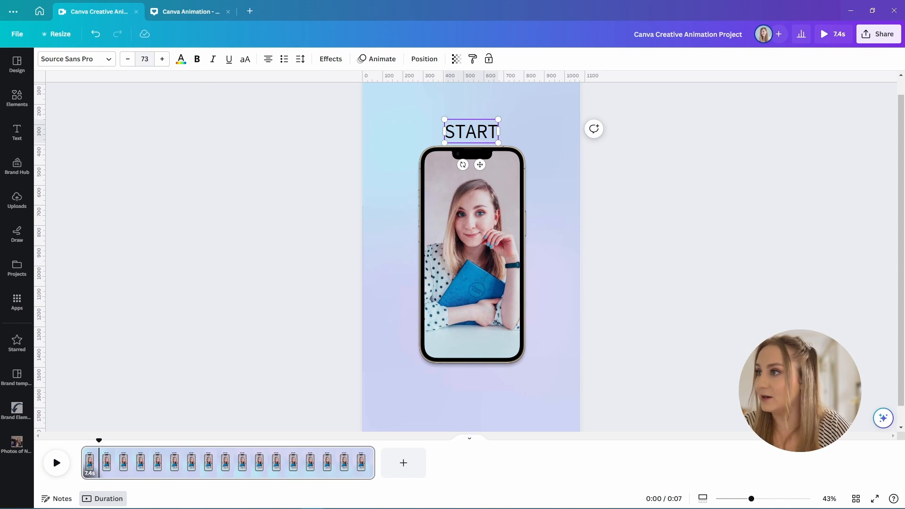
Set the START text's font to Agrandir Medium and turn on uppercase formatting
left_click(89, 72)
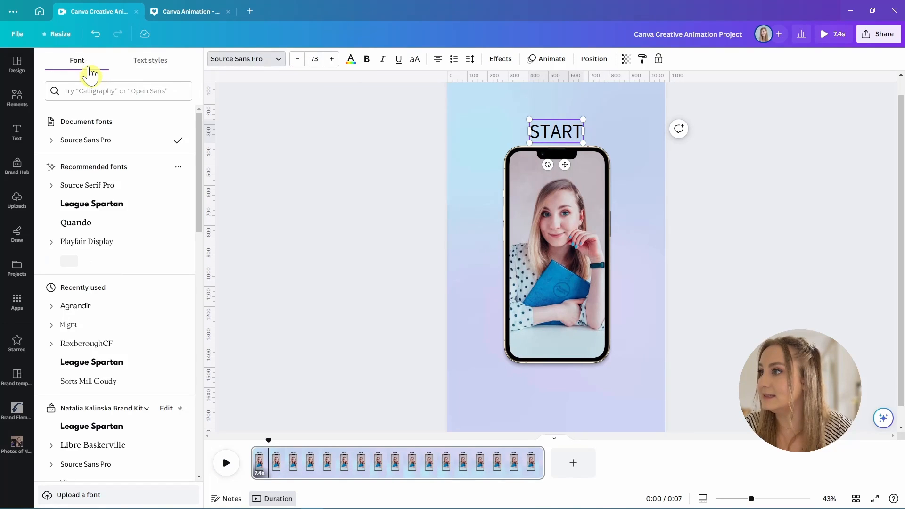
left_click(90, 91)
type("a")
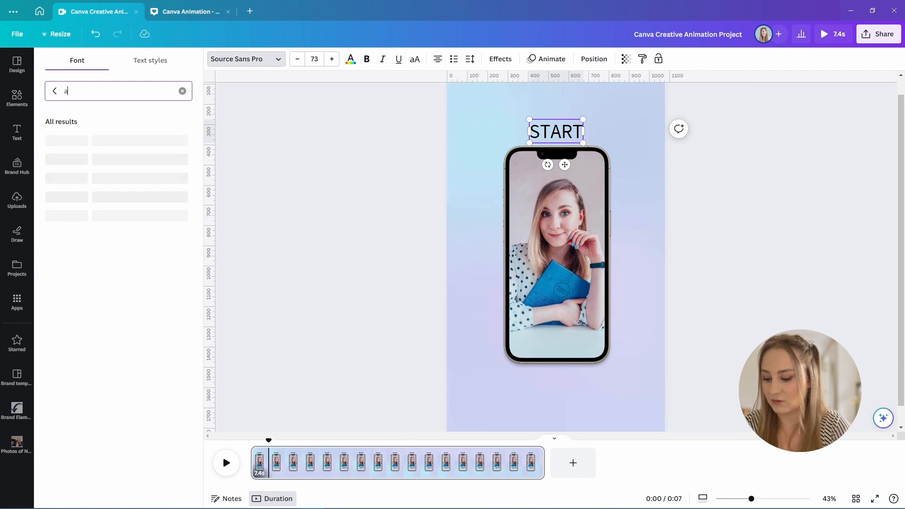
type("gra")
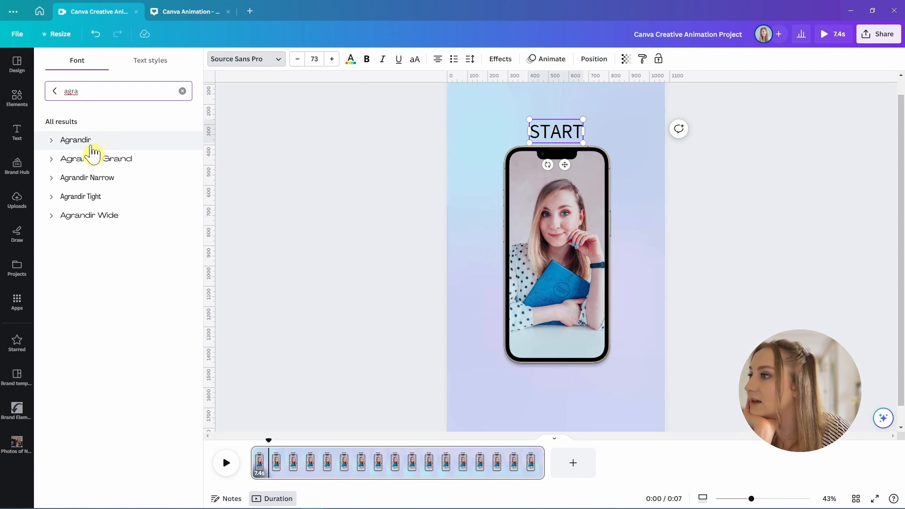
left_click(92, 141)
left_click(52, 140)
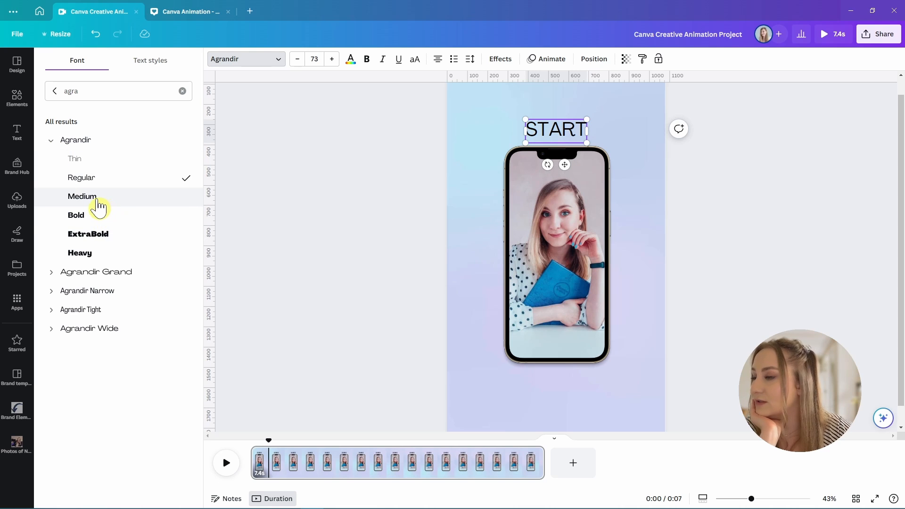
left_click(98, 201)
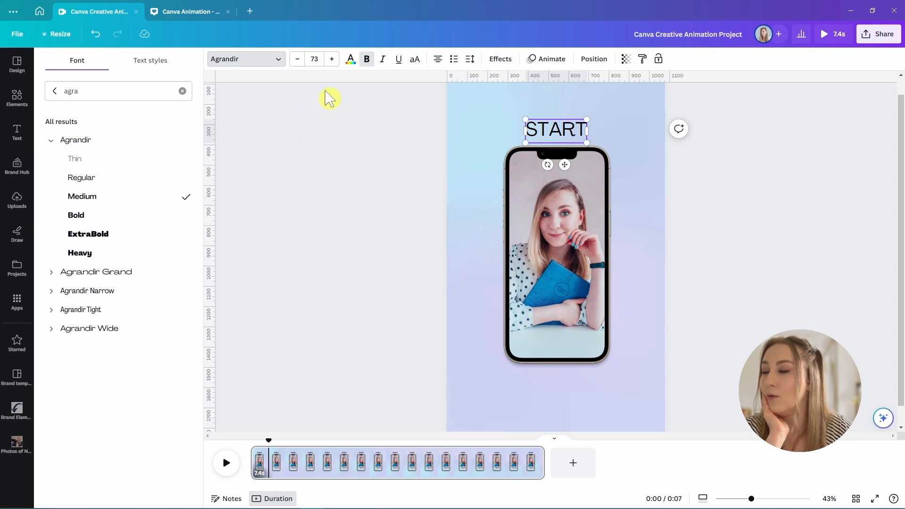
left_click(416, 64)
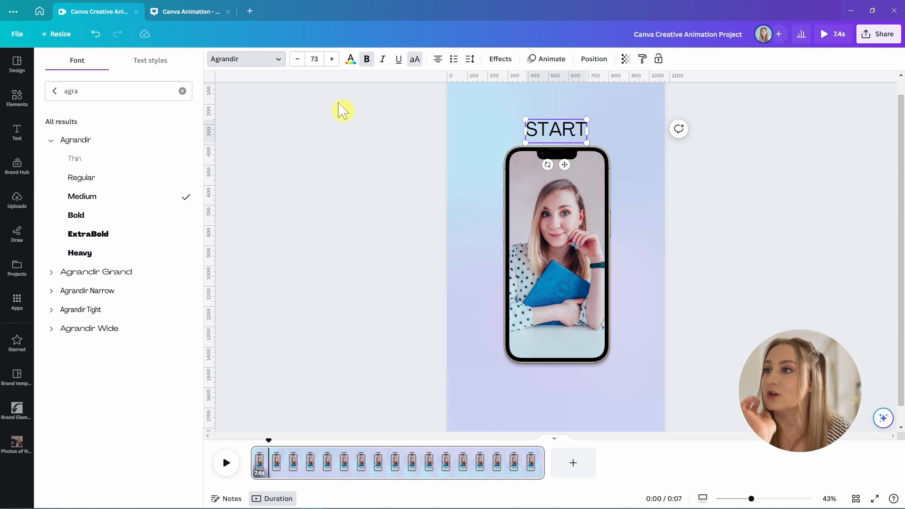
Colour the START text white and apply the Neon effect with an intensity of 15
left_click(350, 66)
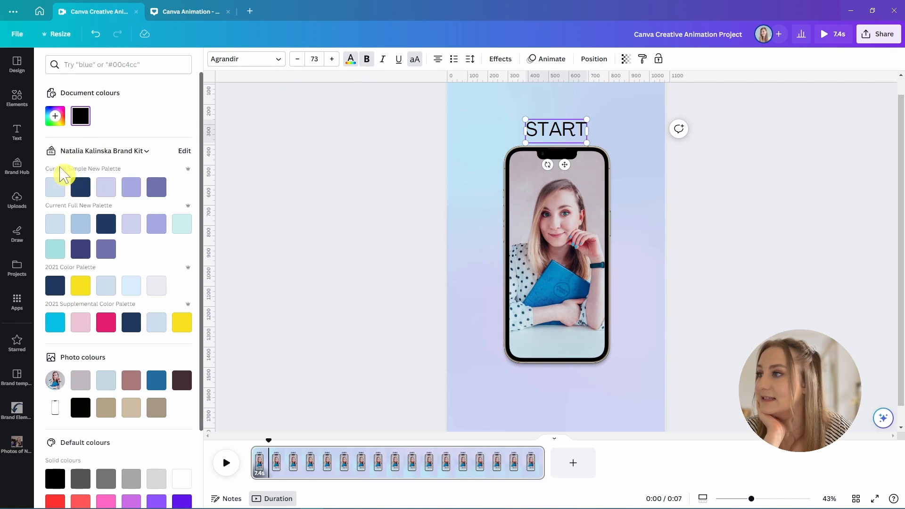
left_click(182, 478)
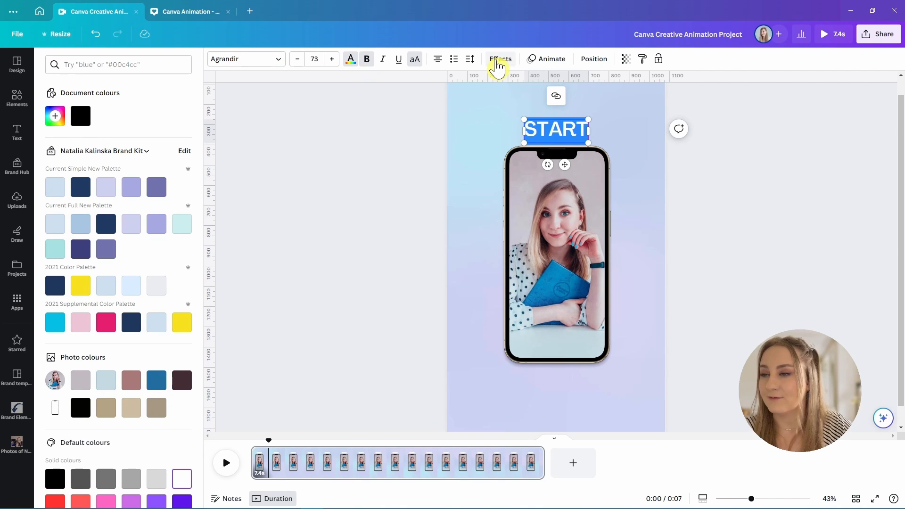
left_click(499, 59)
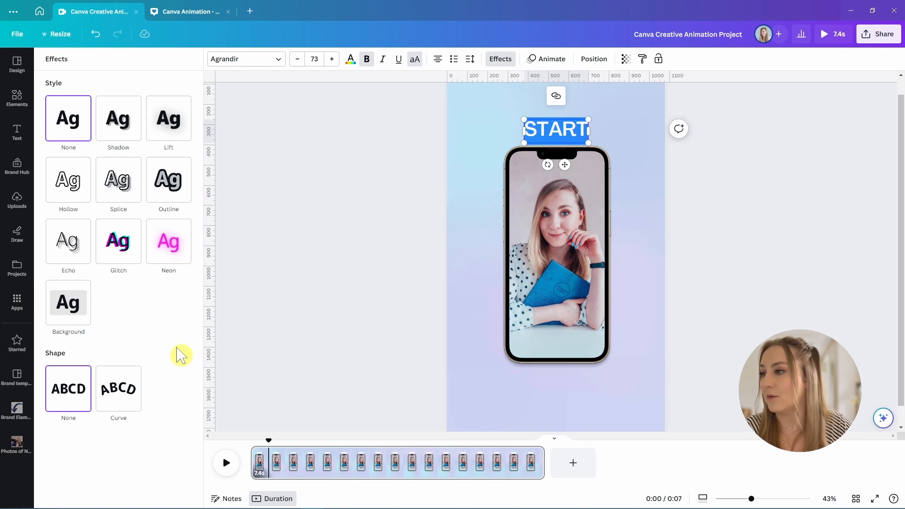
left_click(177, 258)
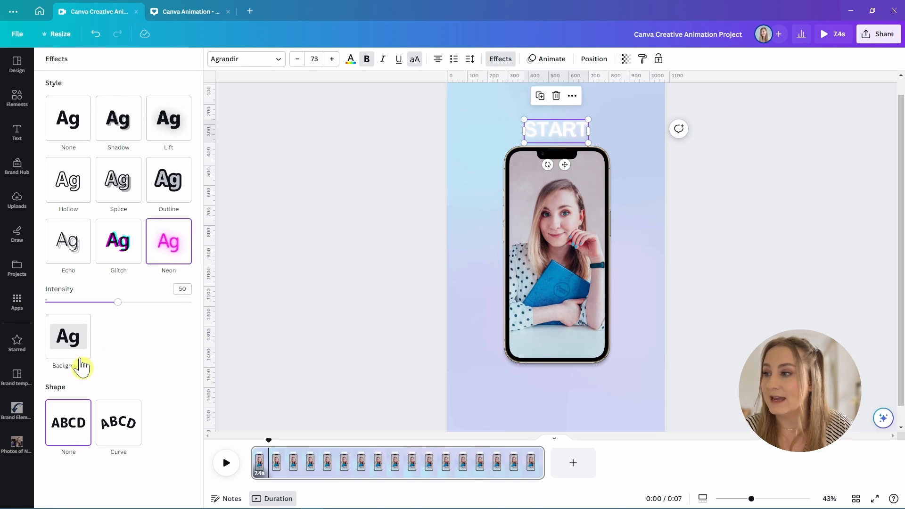
left_click_drag(121, 307, 67, 330)
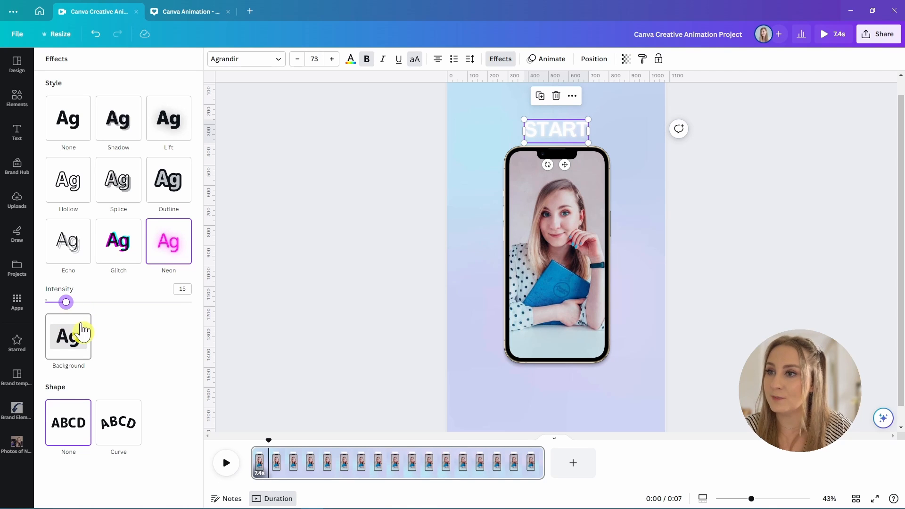
left_click(708, 206)
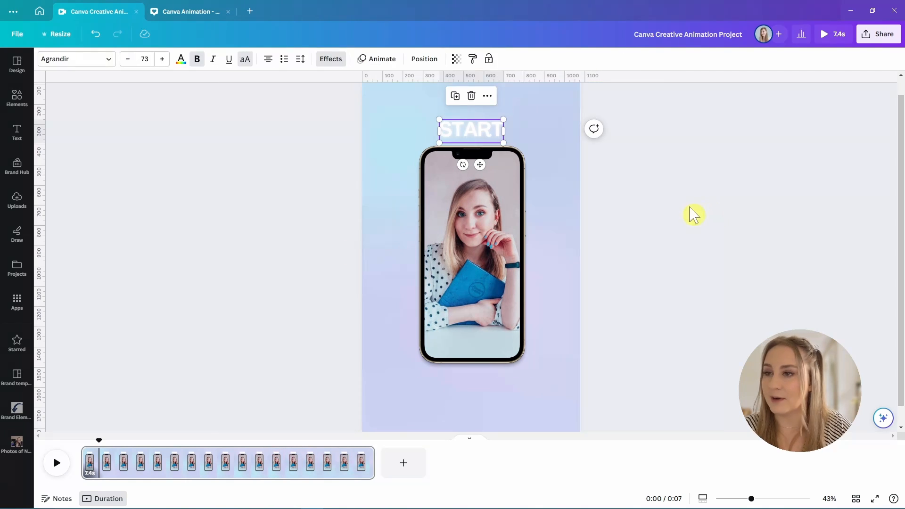
Widen the START text box to the full page width of 1,080
left_click(654, 207)
left_click(485, 133)
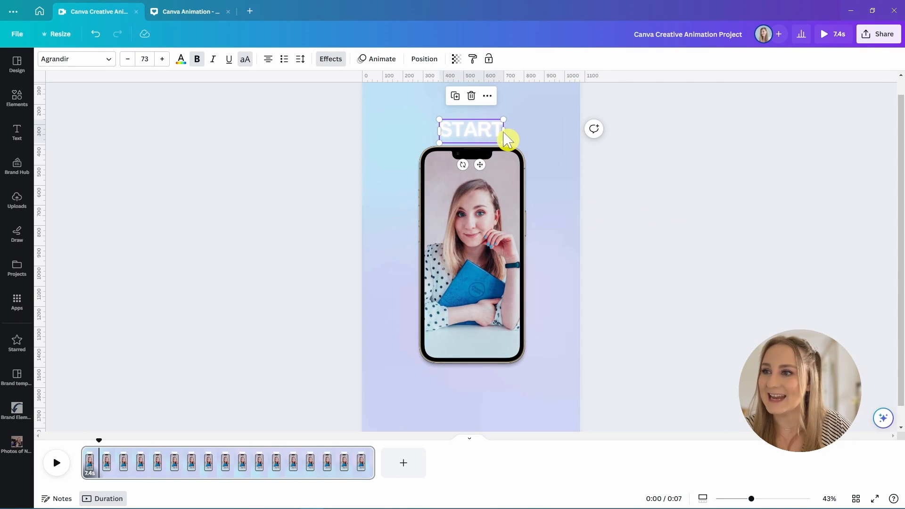
left_click_drag(503, 131, 580, 132)
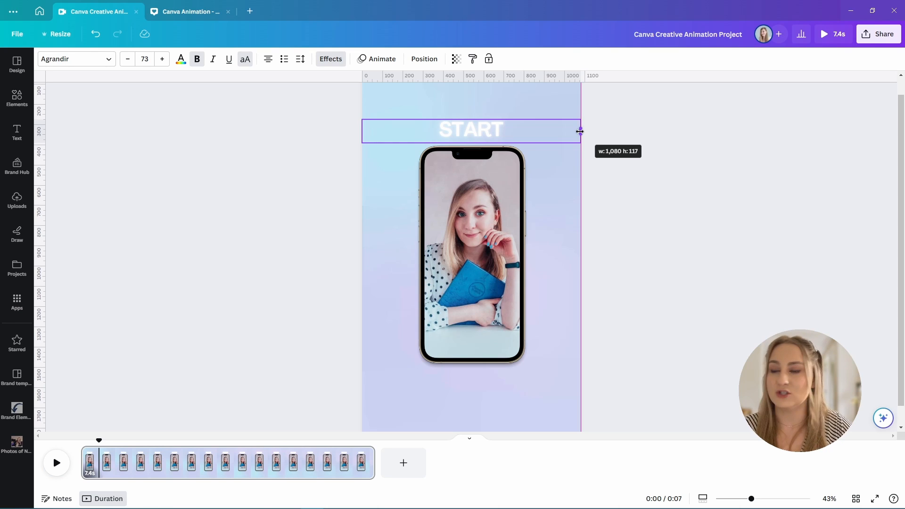
left_click_drag(580, 131, 549, 130)
Duplicate the START text box, place the copy directly below it, and change the copy's text to USING
key("ctrl+d")
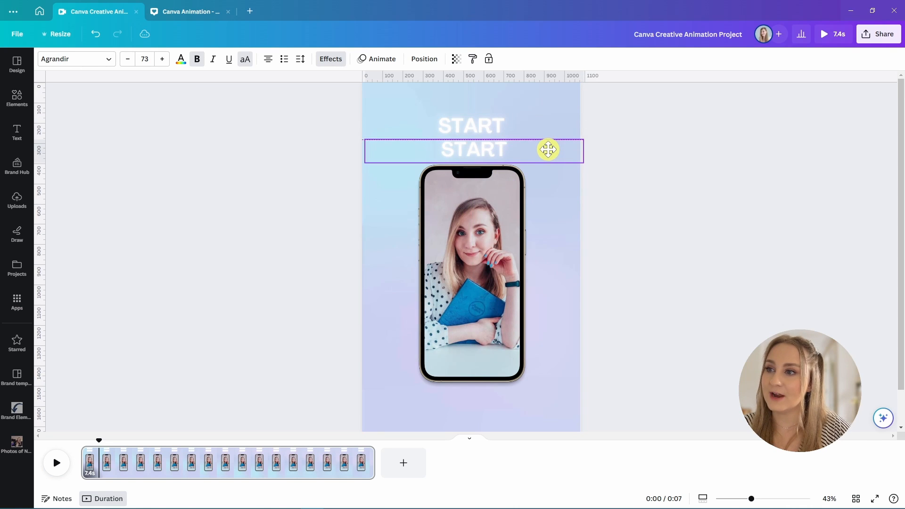
double_click(537, 155)
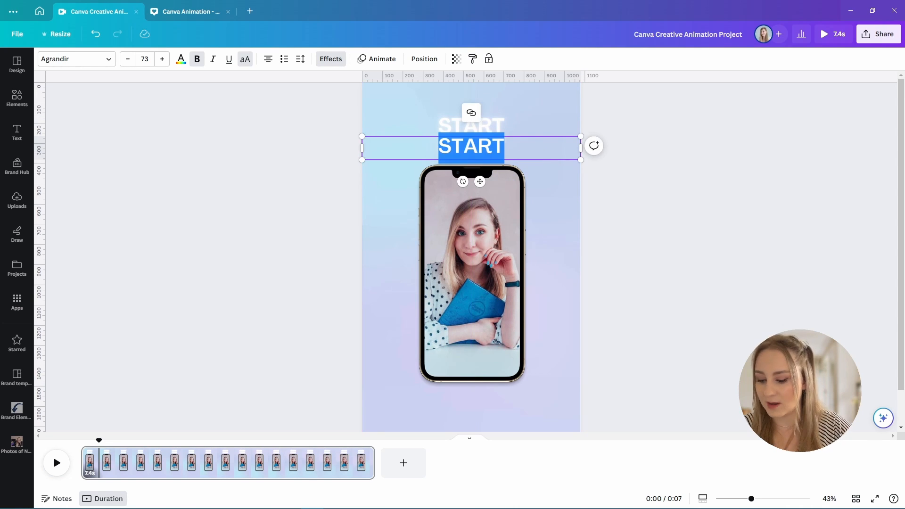
type("USING")
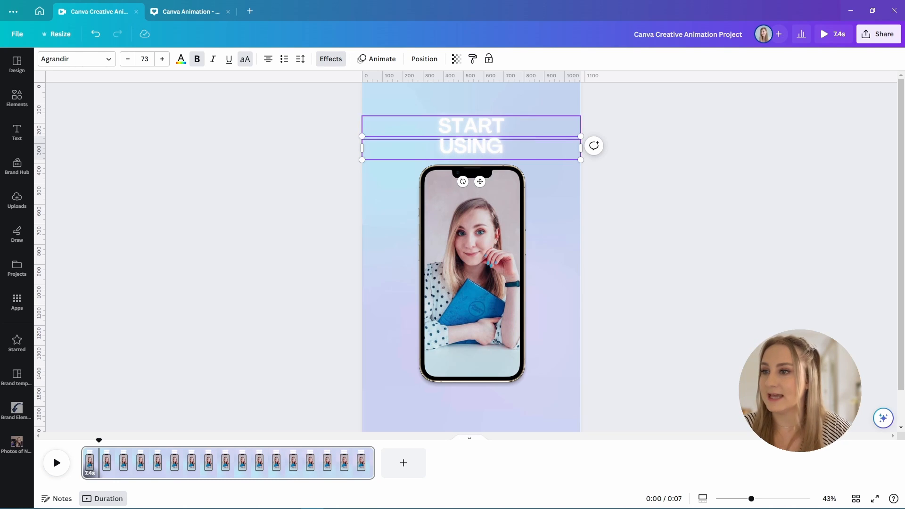
left_click(679, 174)
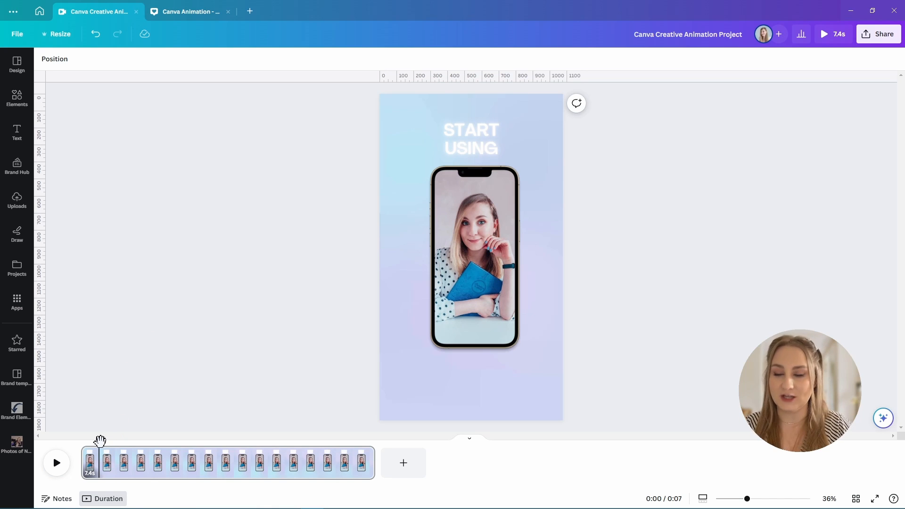
Split the page at about 0.8 s on the timeline
mouse_move(100, 442)
left_mouse_down()
mouse_move(91, 444)
mouse_move(114, 445)
left_mouse_up()
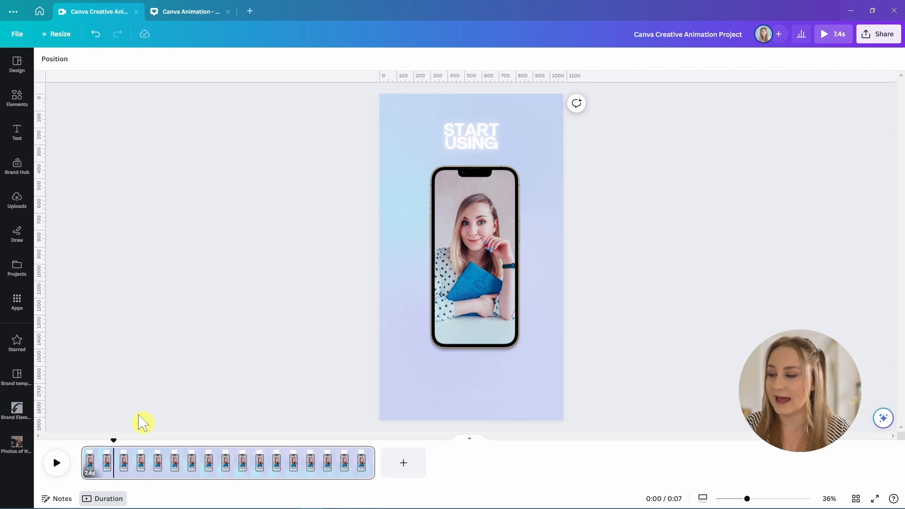
key("s")
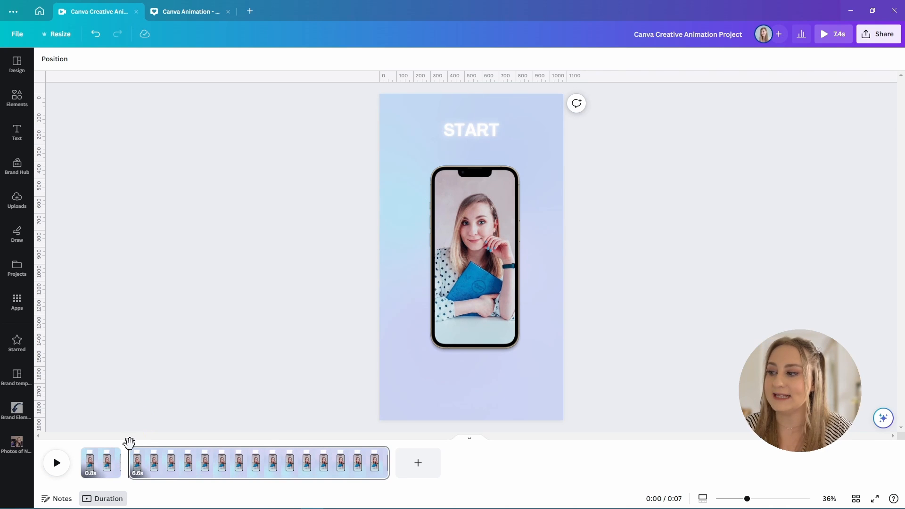
left_click(154, 476)
right_click(154, 473)
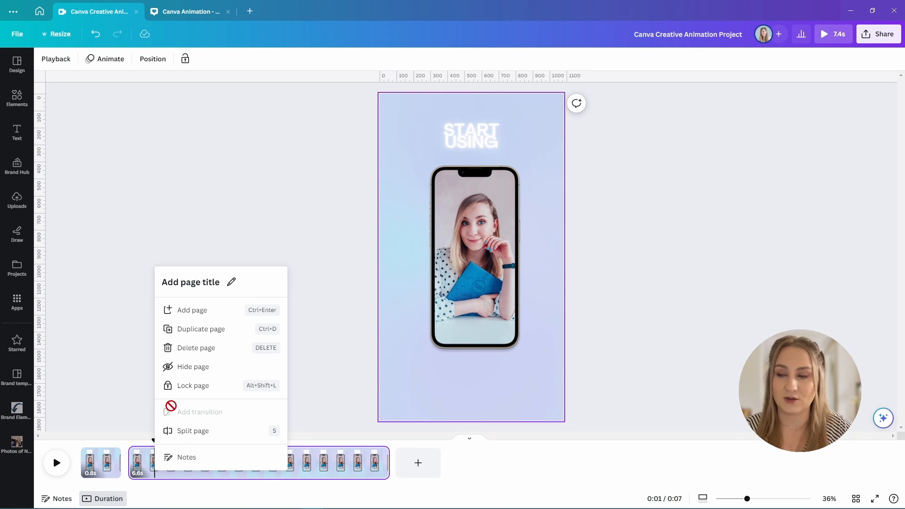
left_click(104, 382)
Delete the USING text from the first page of the split video
left_click_drag(156, 440, 65, 441)
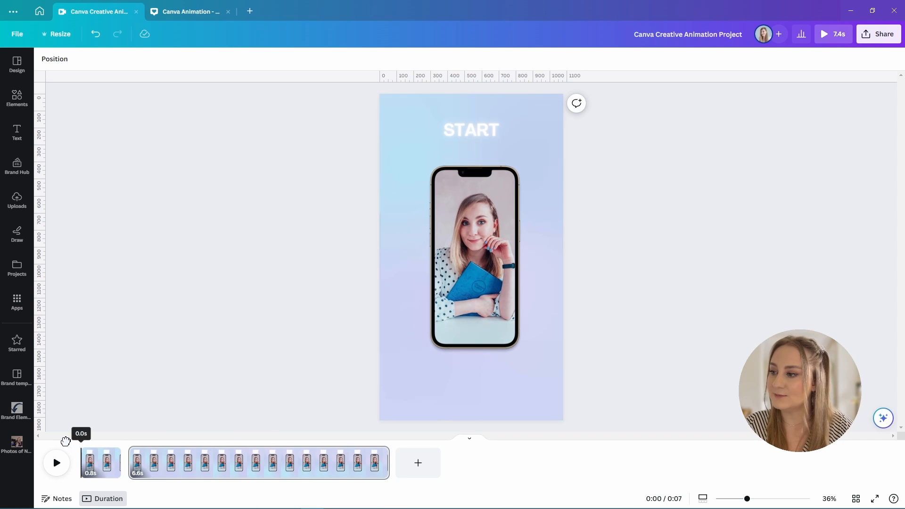
left_click(97, 467)
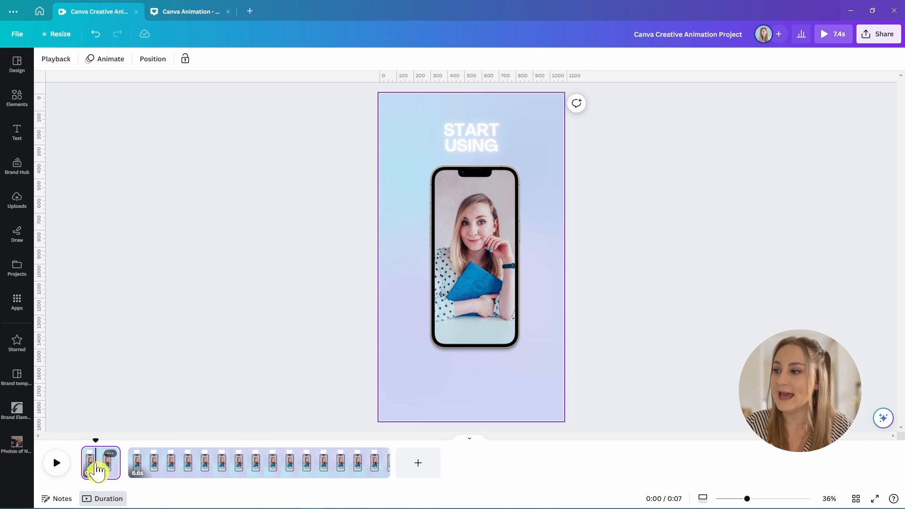
left_click(480, 152)
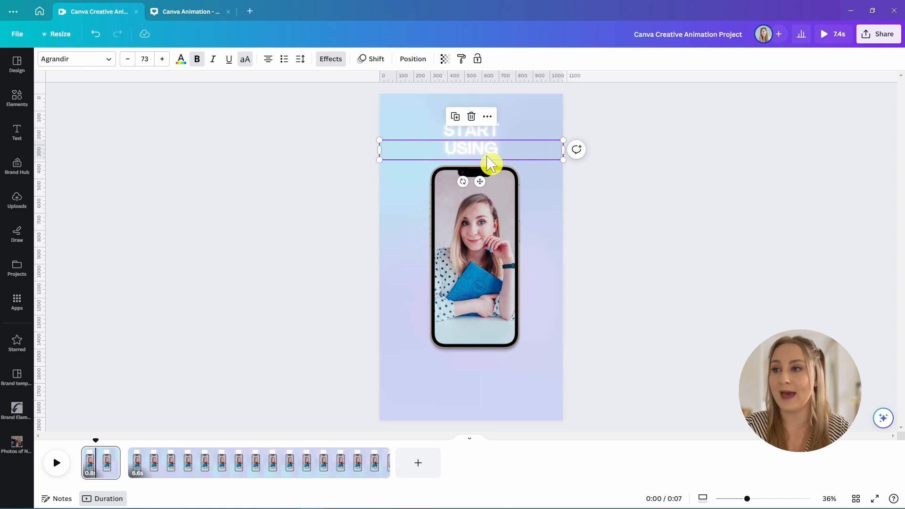
key("Delete")
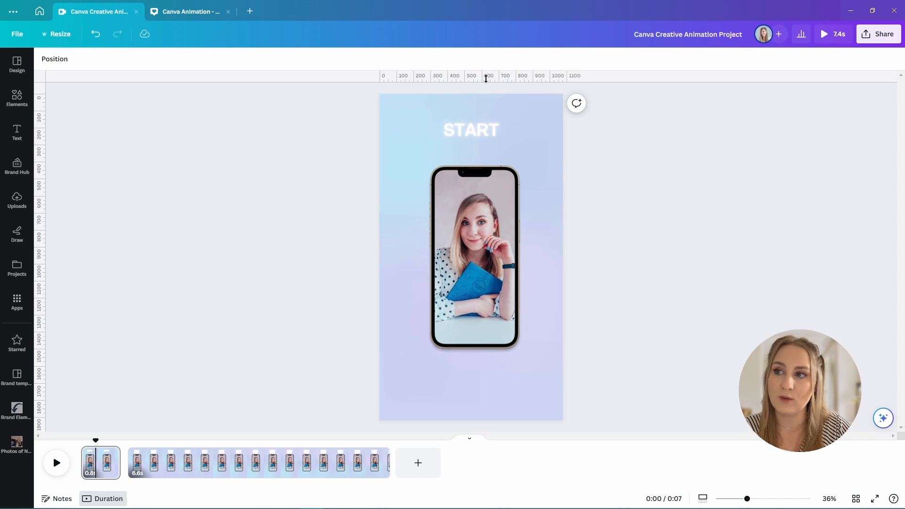
Add a horizontal guide along the phone group's top edge, a vertical guide along its left edge, and another horizontal guide just below START
left_click(19, 34)
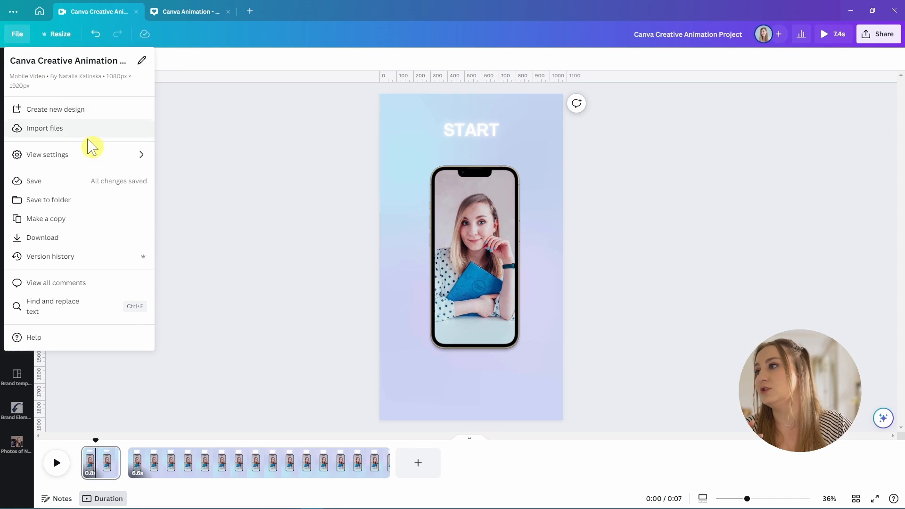
mouse_move(91, 162)
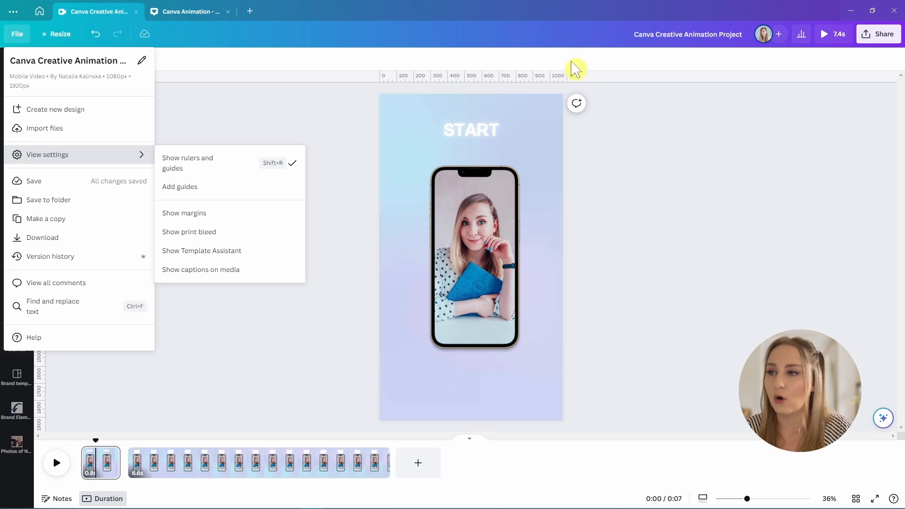
left_click_drag(504, 73, 506, 162)
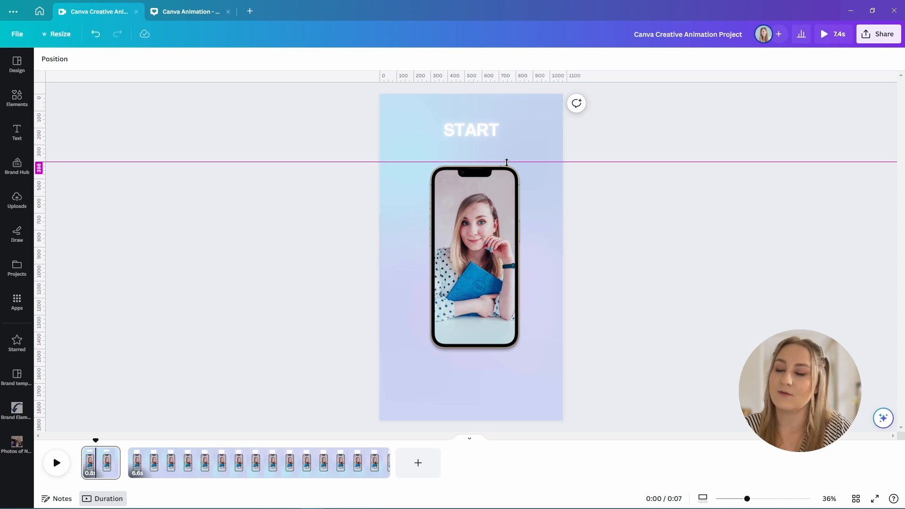
left_click_drag(507, 162, 507, 161)
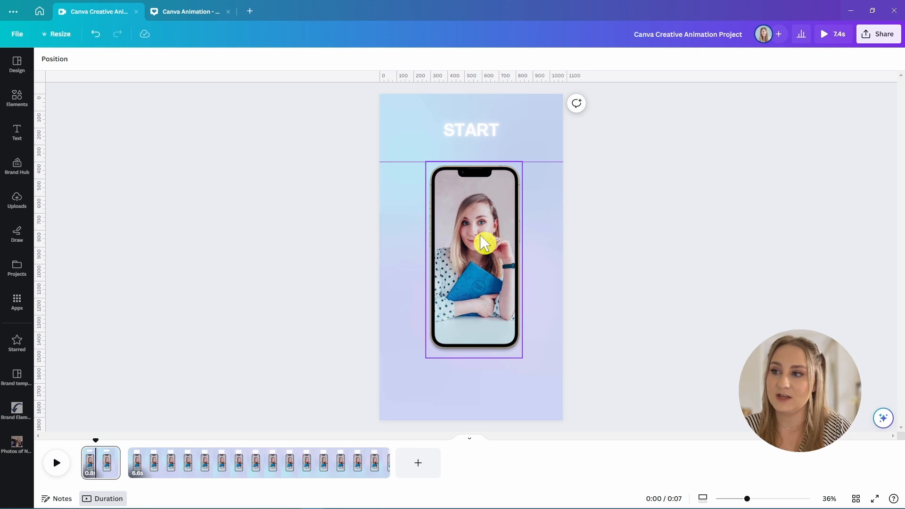
left_click_drag(43, 253, 428, 288)
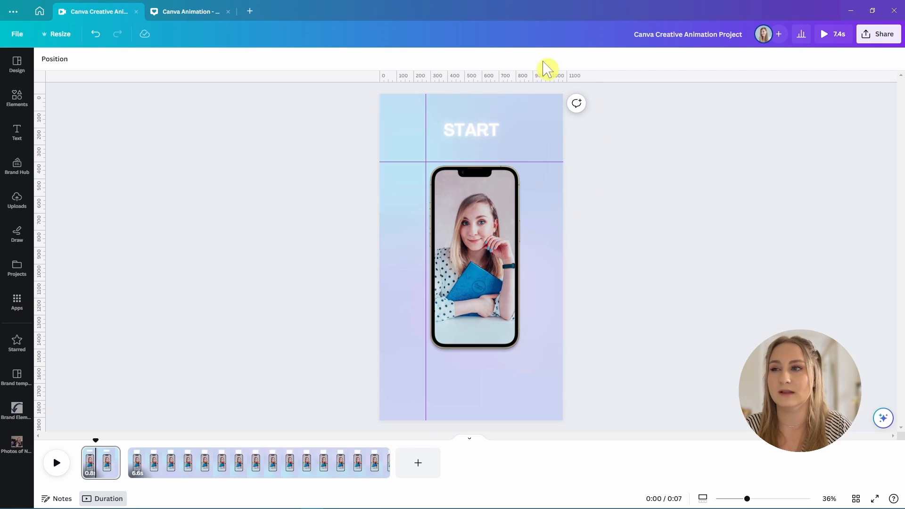
left_click_drag(536, 73, 524, 142)
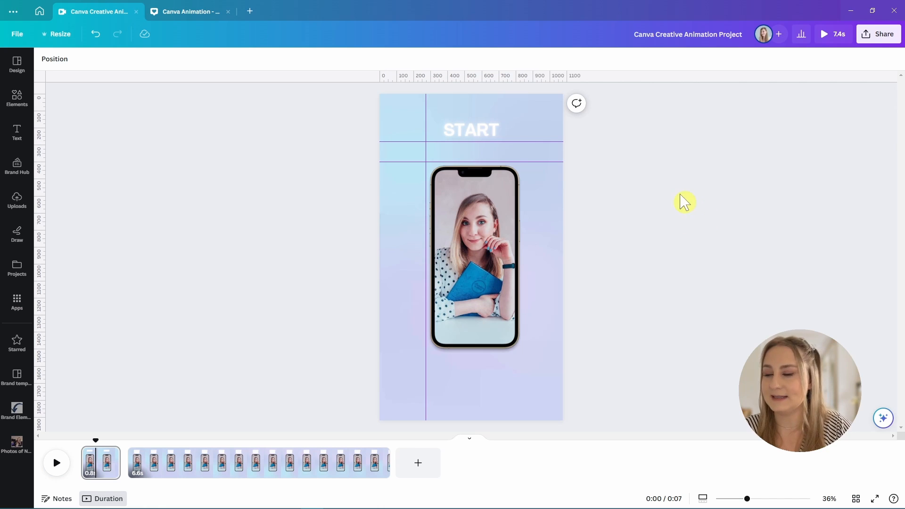
Move the phone group on the first page straight down until it sits off the page at the bottom edge
left_click(491, 198)
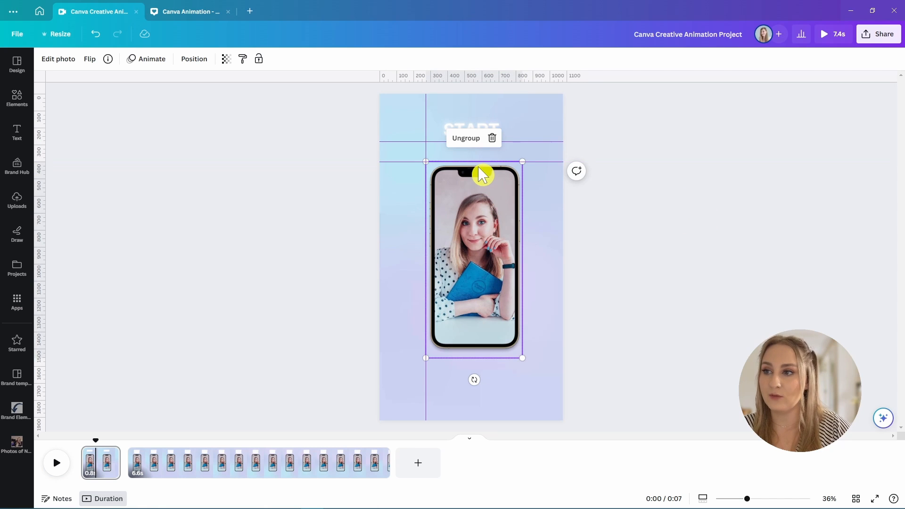
left_click_drag(483, 174, 471, 432)
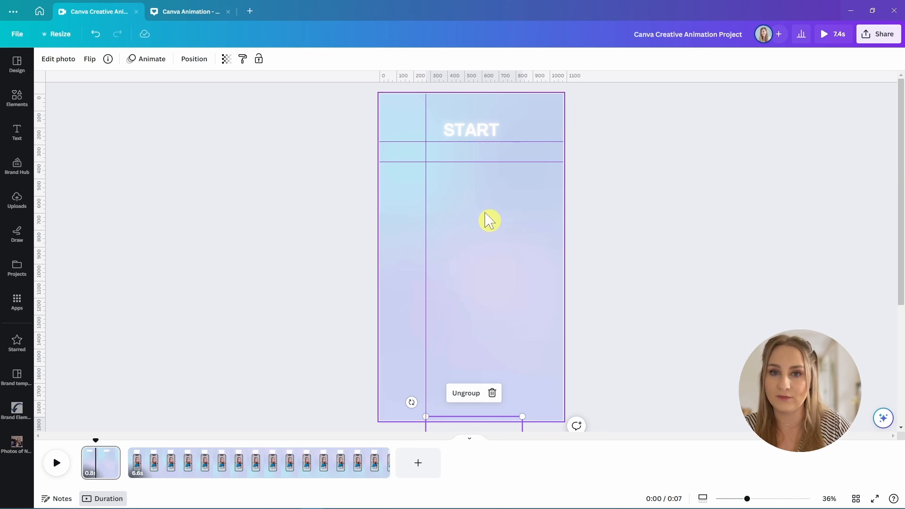
Start creating a custom path animation for the phone group on the first page
left_click(152, 59)
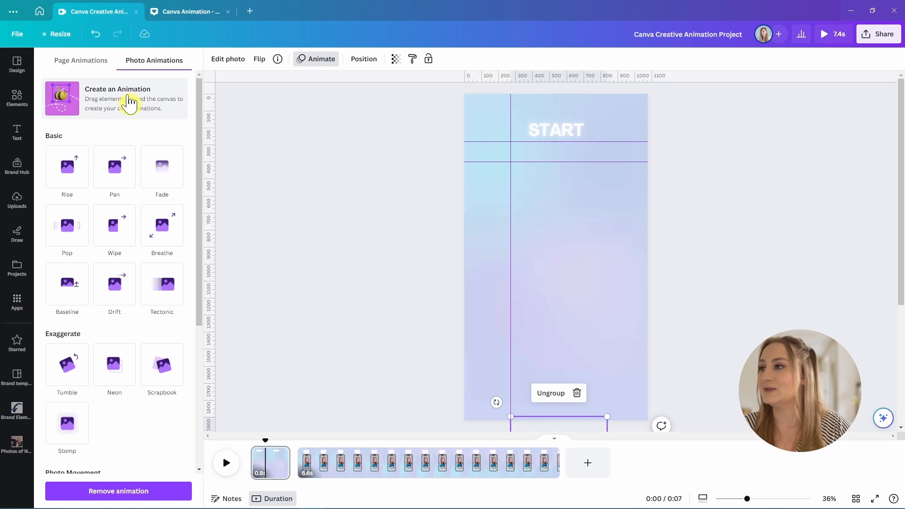
left_click(129, 103)
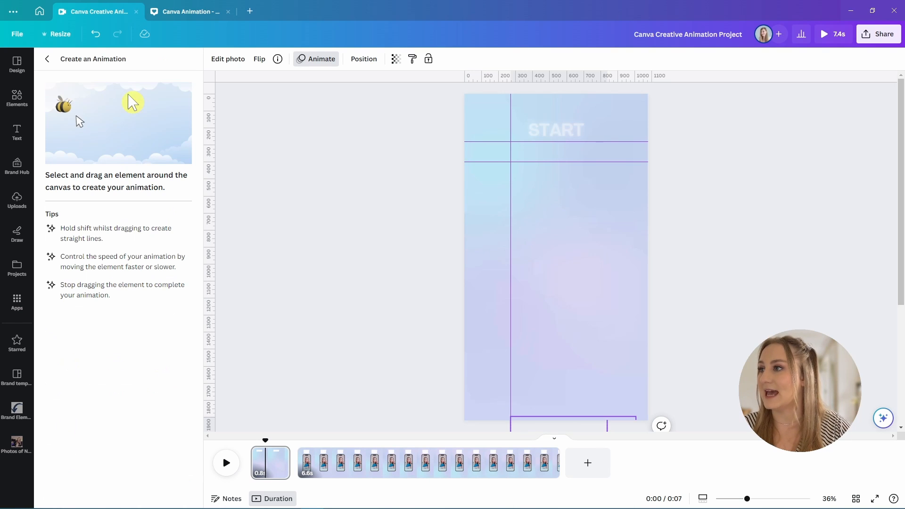
left_click(559, 427)
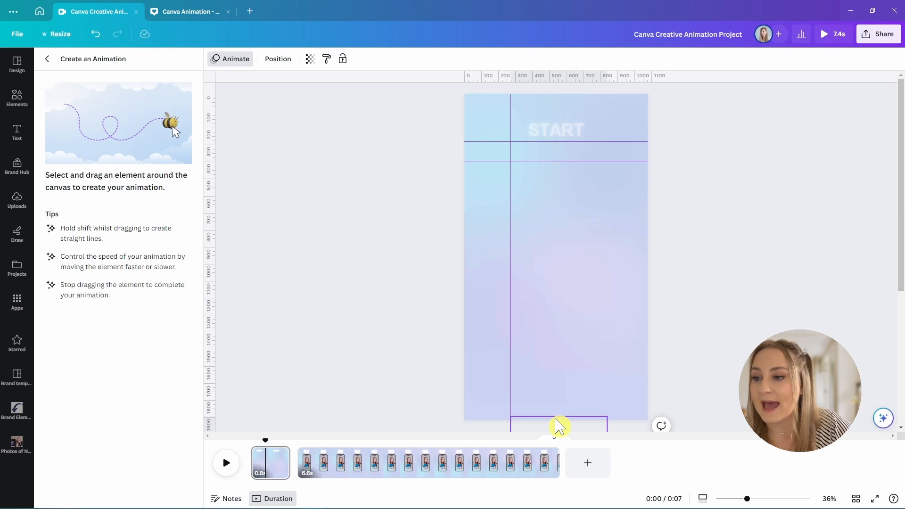
left_click_drag(559, 427, 565, 170)
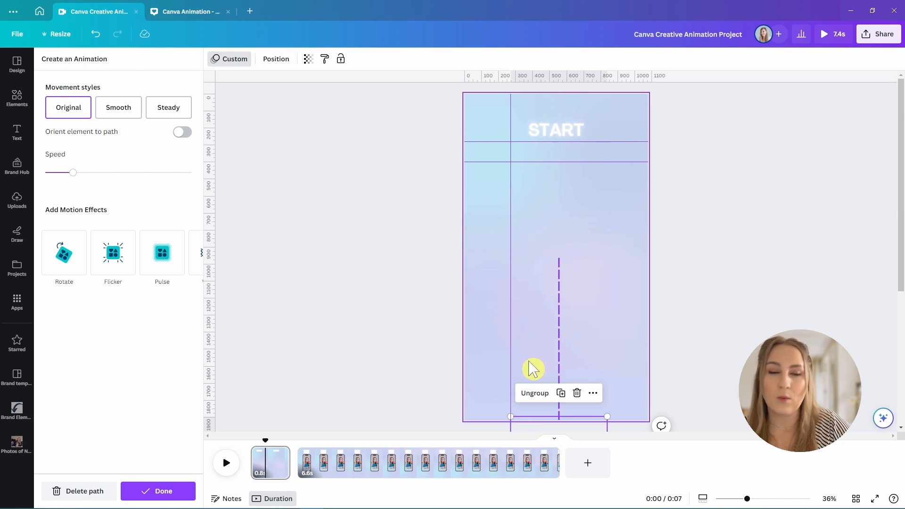
left_click(77, 493)
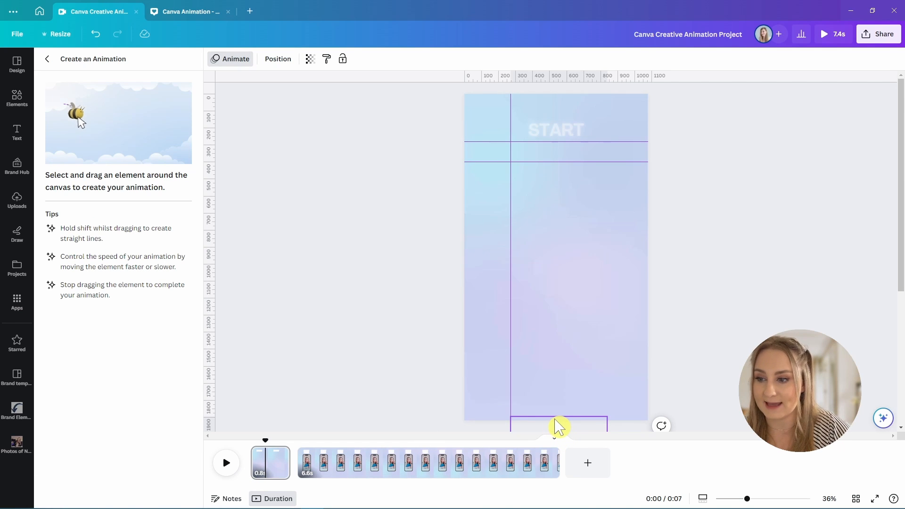
Draw a straight upward animation path bringing the phone group to the guide below START, using Smooth movement and a higher speed
left_click_drag(555, 426, 559, 260)
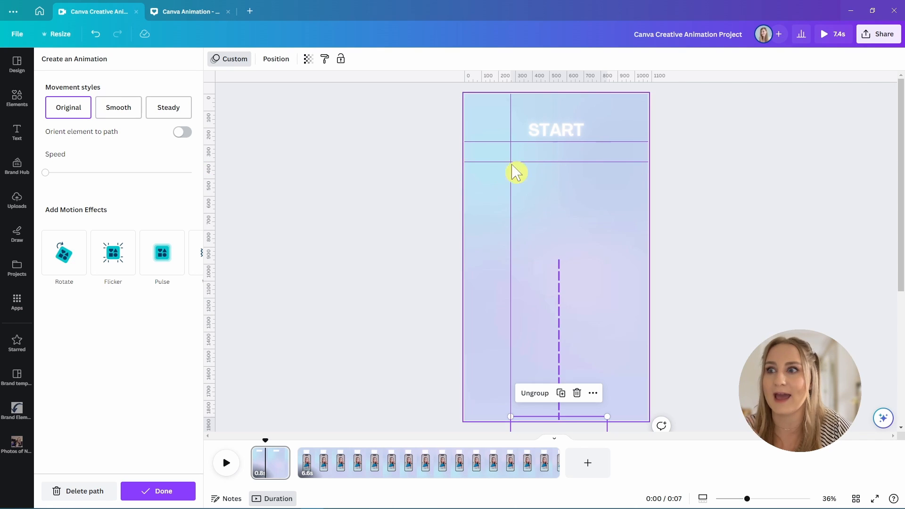
left_click(81, 118)
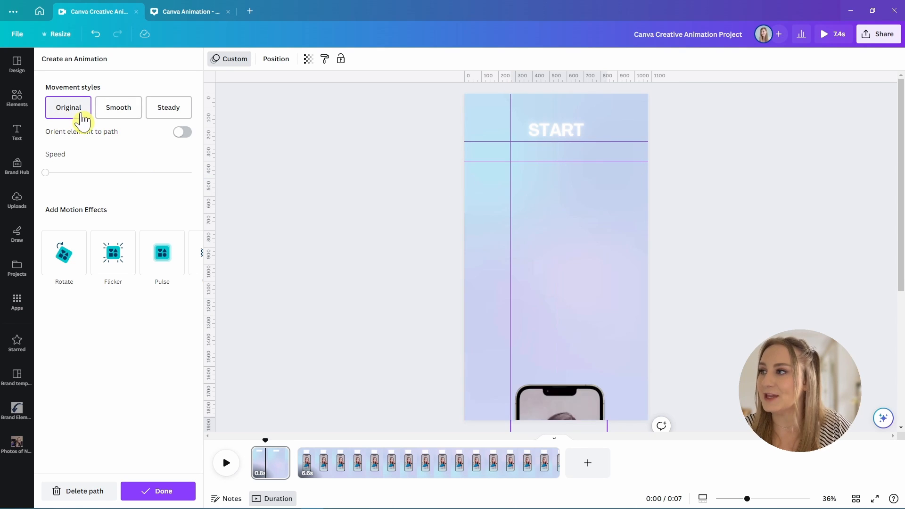
left_click(115, 118)
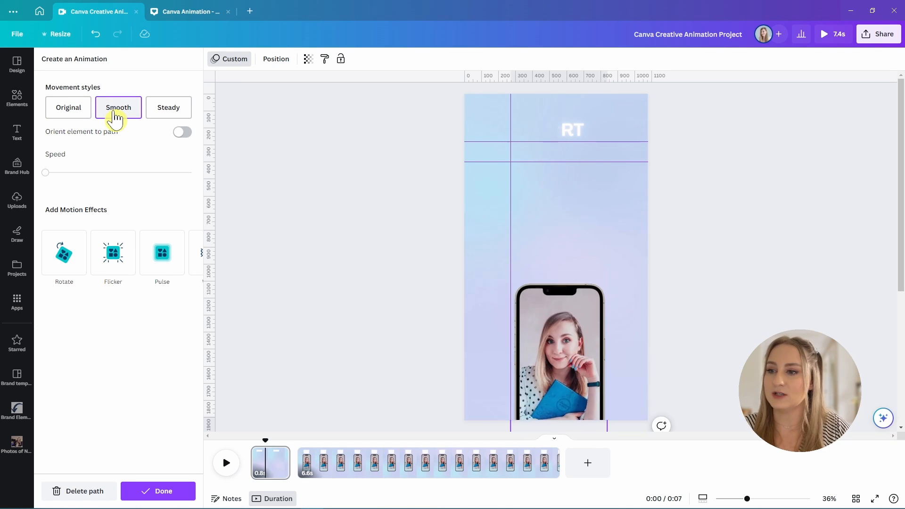
left_click_drag(46, 172, 103, 172)
Move START straight up off the page's top edge and draw a custom animation path bringing it back down to its guide
left_click(499, 137)
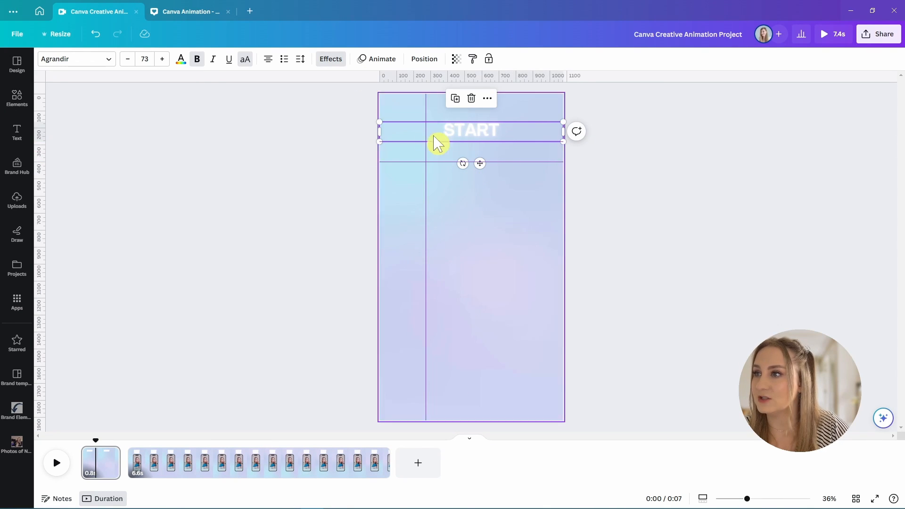
left_click_drag(480, 165, 482, 117)
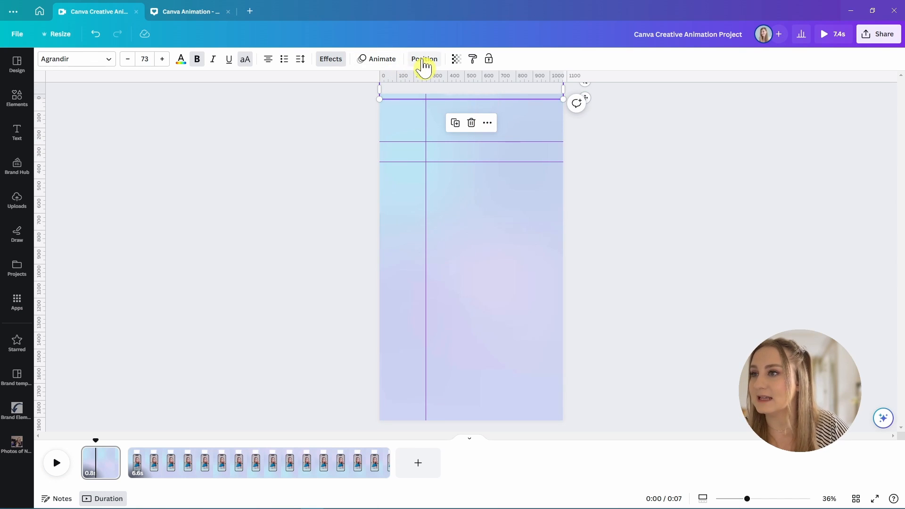
left_click(381, 60)
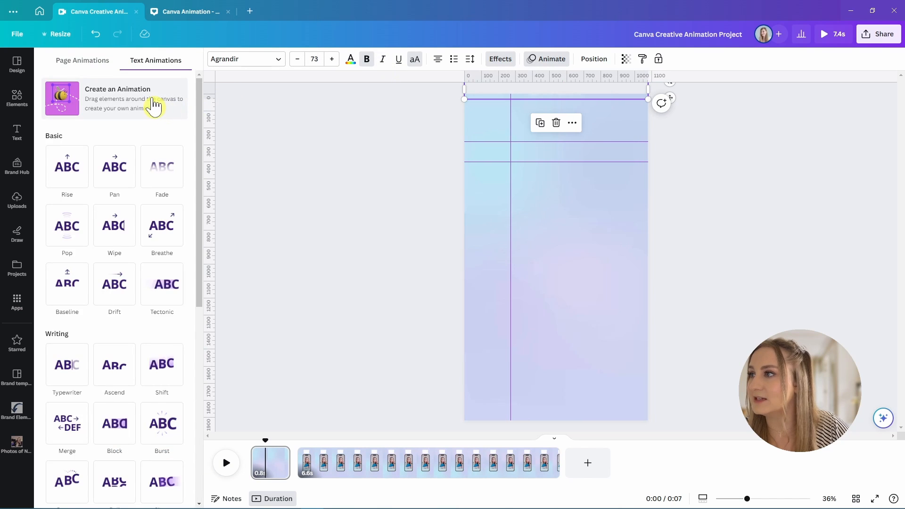
left_click(154, 106)
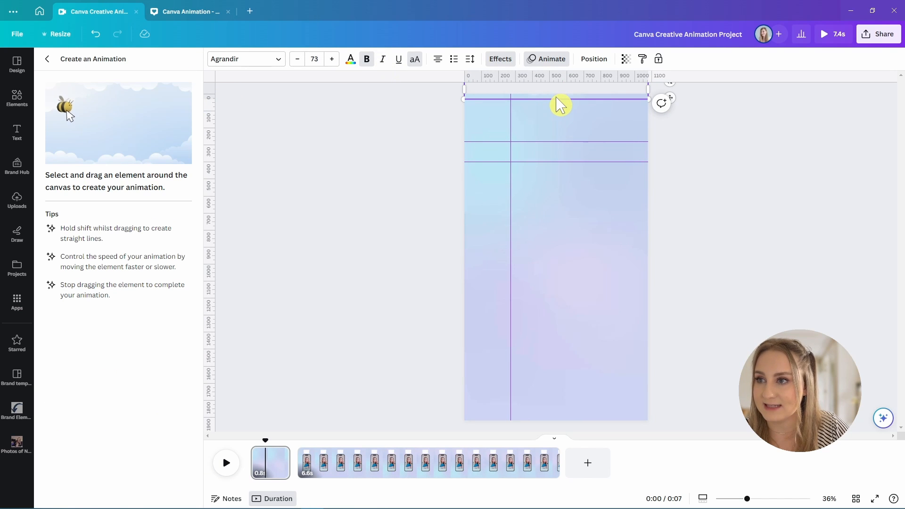
mouse_move(560, 103)
left_mouse_down()
mouse_move(560, 145)
mouse_move(669, 243)
left_mouse_up()
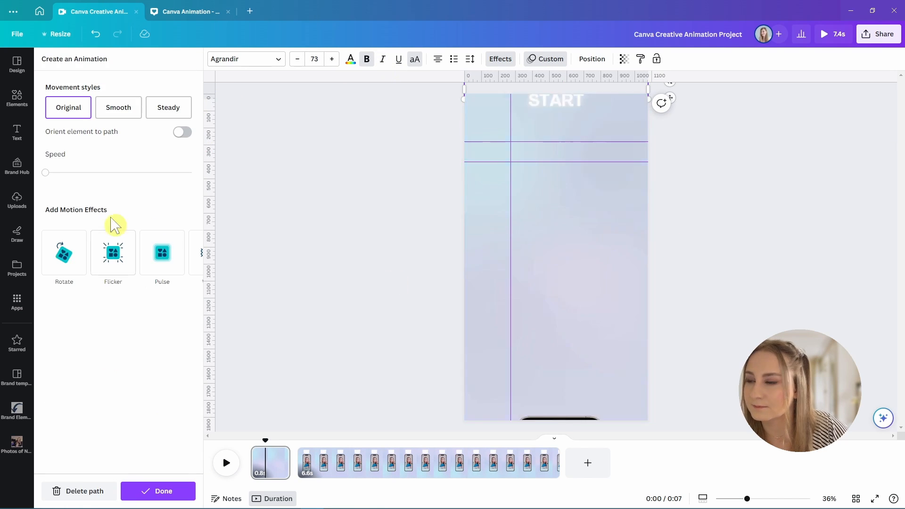
Set the START path's movement style to Smooth, raise its speed to about a third of the range, and finish the animation
left_click(122, 122)
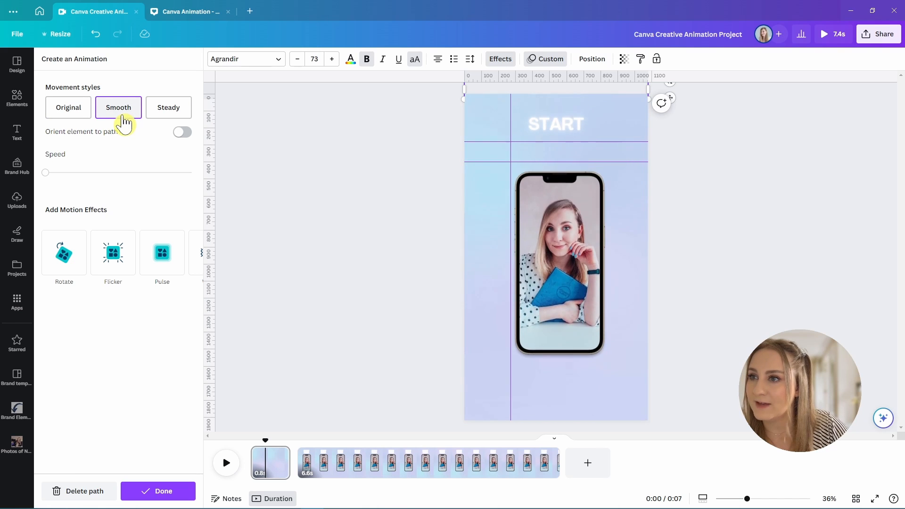
left_click_drag(45, 172, 96, 172)
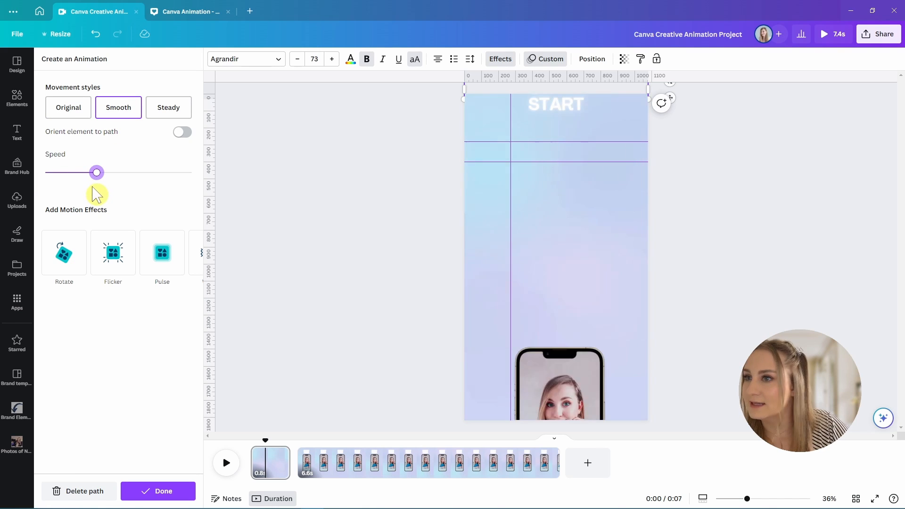
left_click(166, 491)
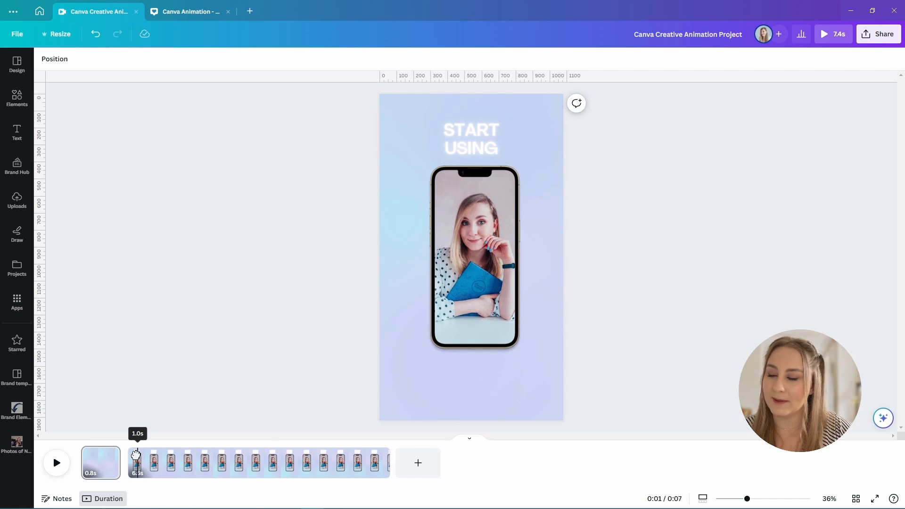
Apply the Shift animation to USING on the second page, on enter with Word writing style, and preview it on the timeline
left_click(140, 472)
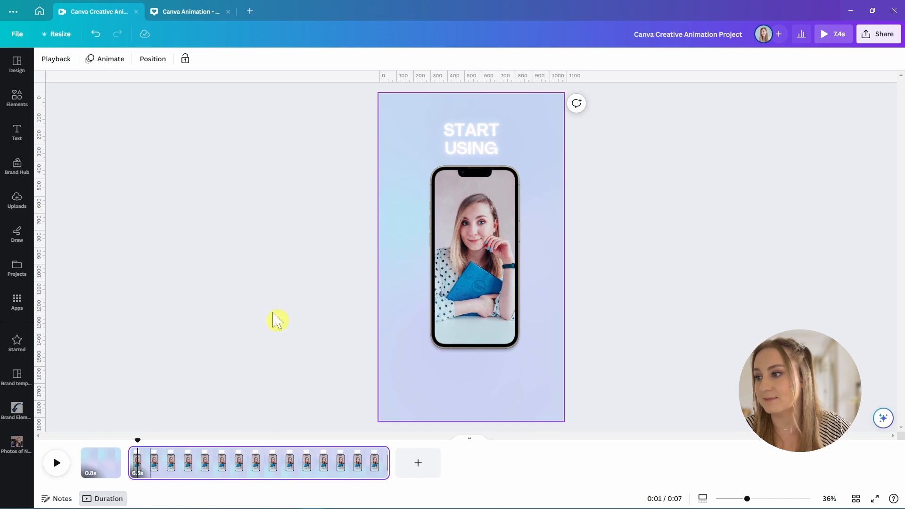
left_click(486, 152)
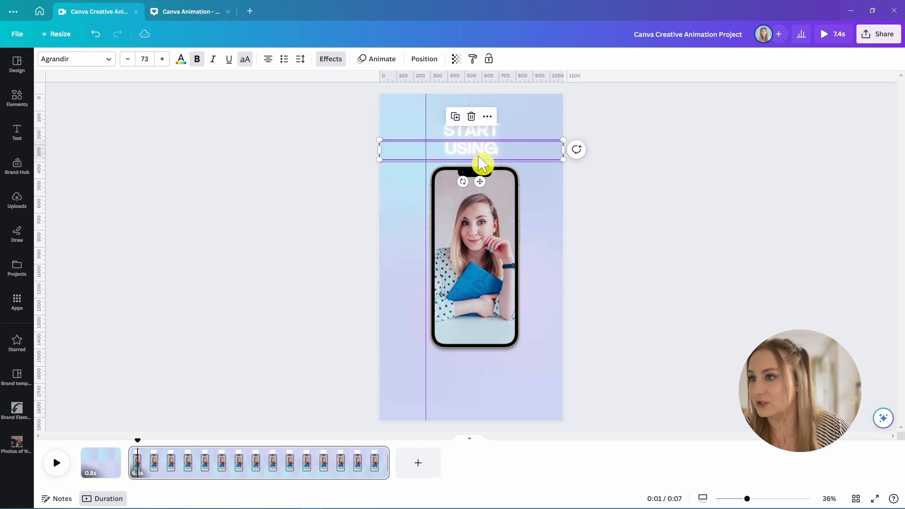
left_click(379, 59)
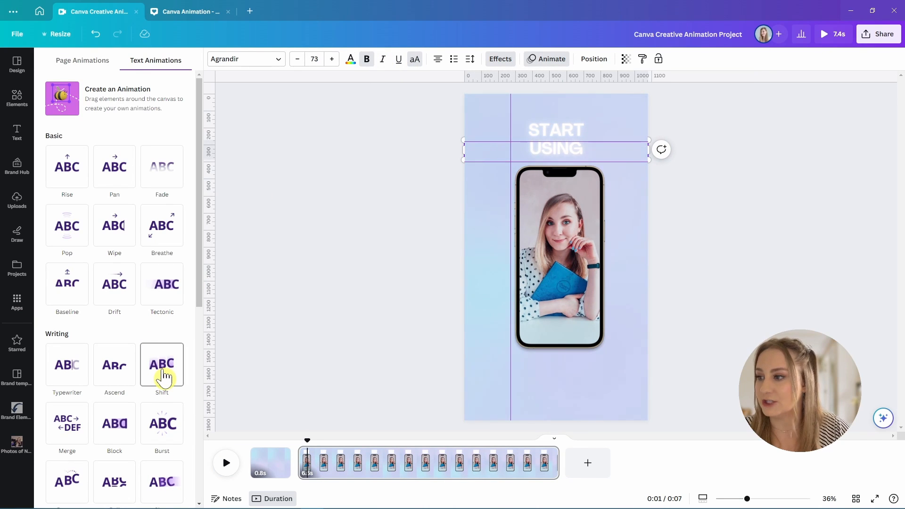
left_click(163, 376)
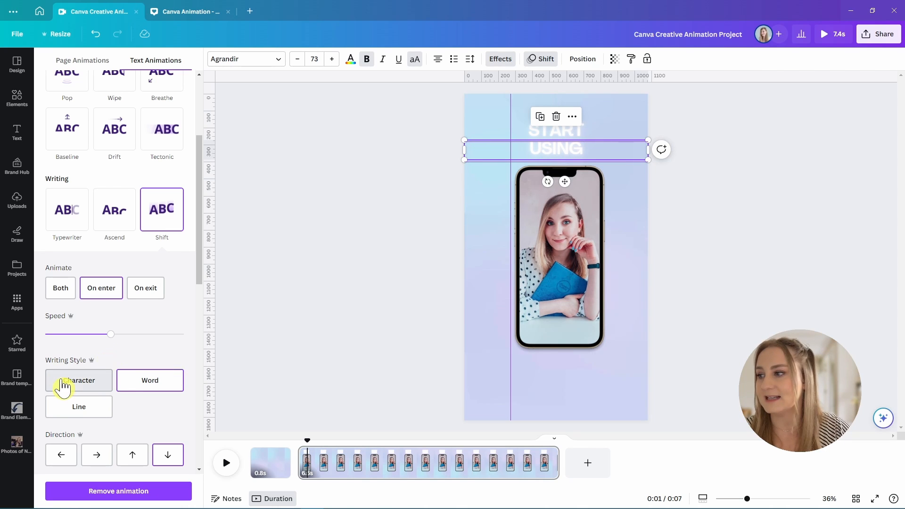
left_click(66, 386)
left_click(166, 387)
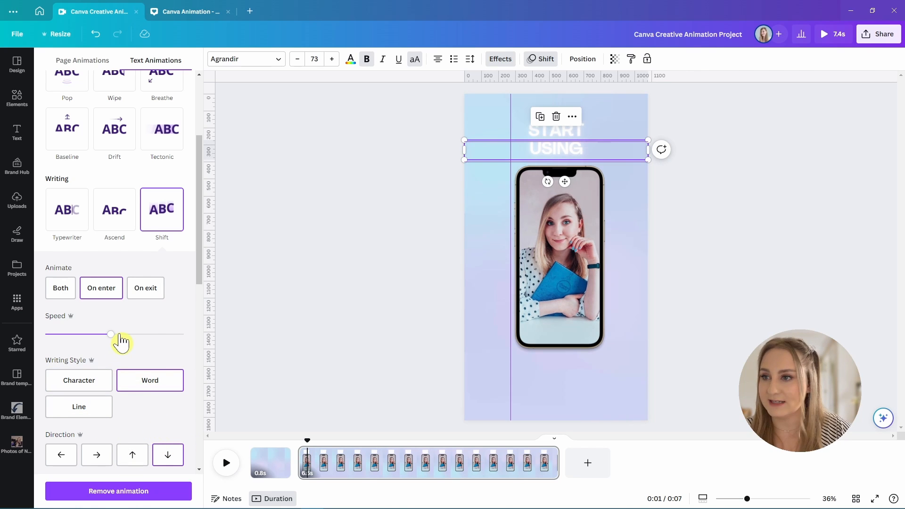
left_click_drag(307, 455, 24, 458)
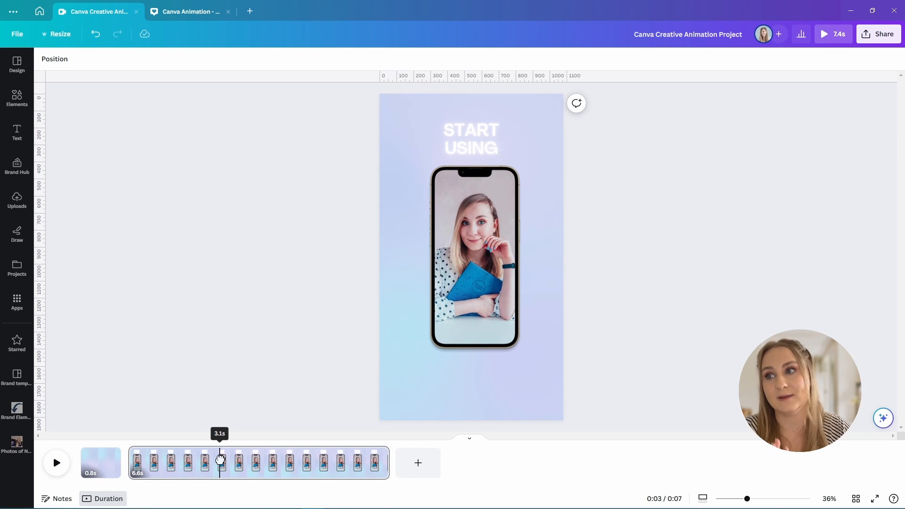
Set USING's Shift animation to play both on enter and on exit, with a slightly higher speed
left_click(522, 155)
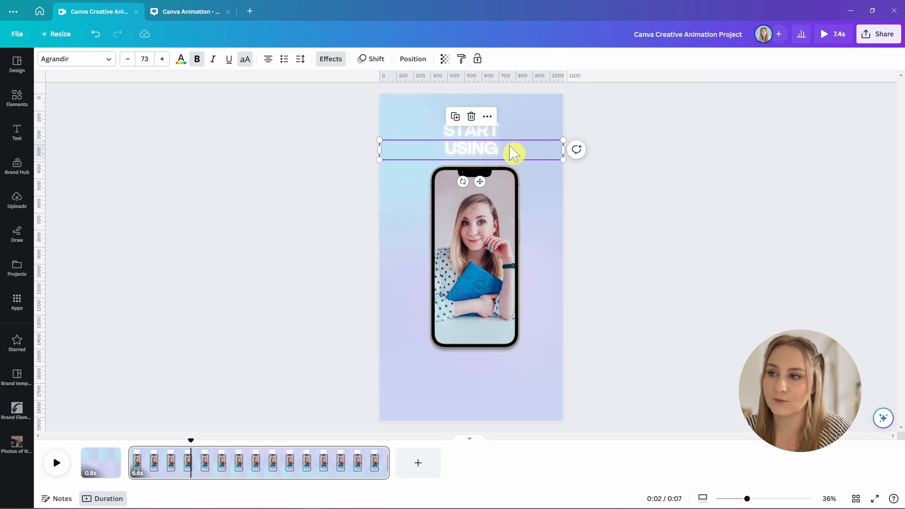
left_click(373, 59)
scroll(165, 376, "down", 2)
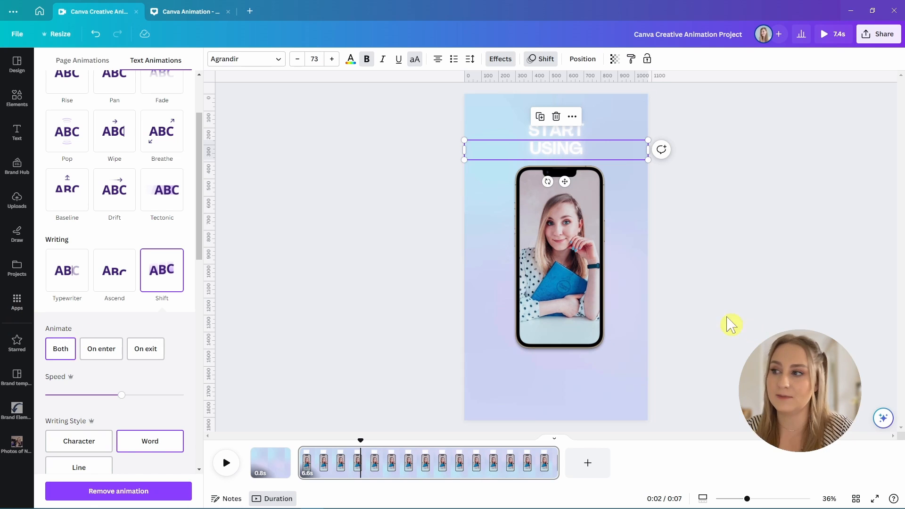
Apply the Typewriter animation to START on the second page, playing on exit only, and scrub the timeline to preview it
left_click(598, 138)
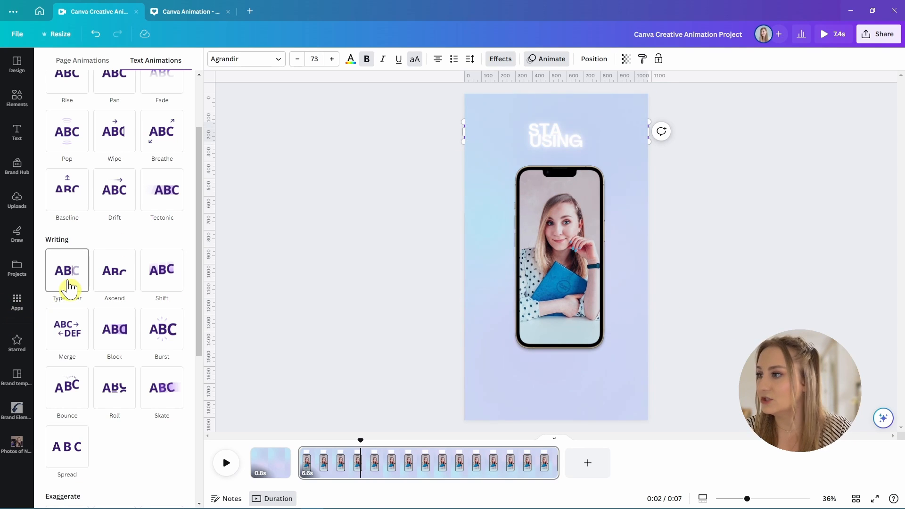
left_click(69, 285)
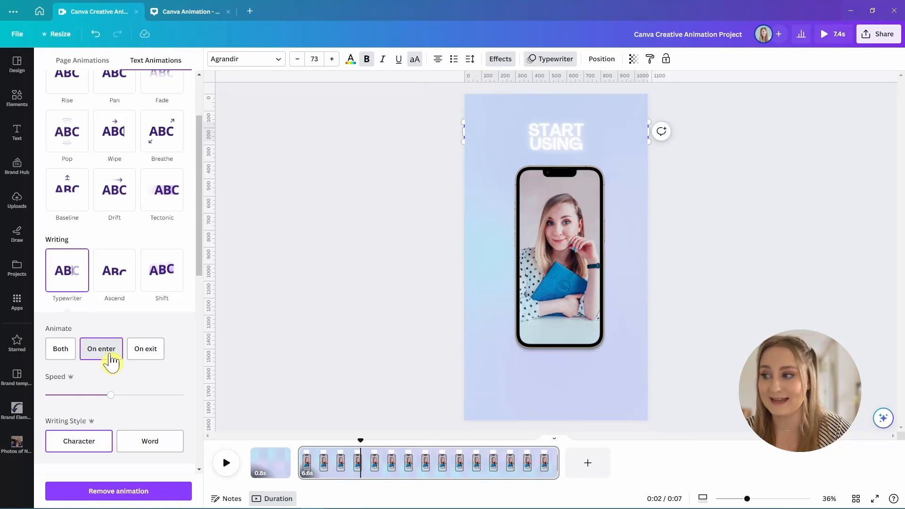
left_click(146, 361)
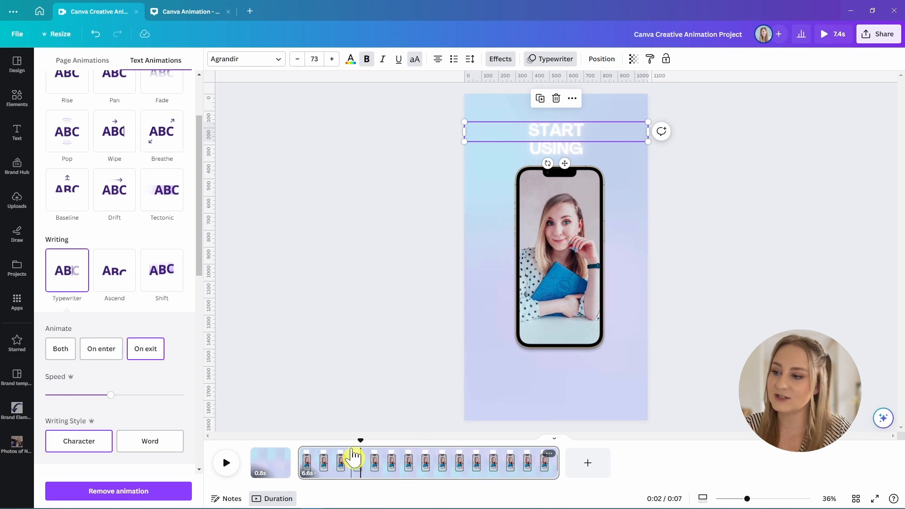
left_click_drag(360, 440, 255, 440)
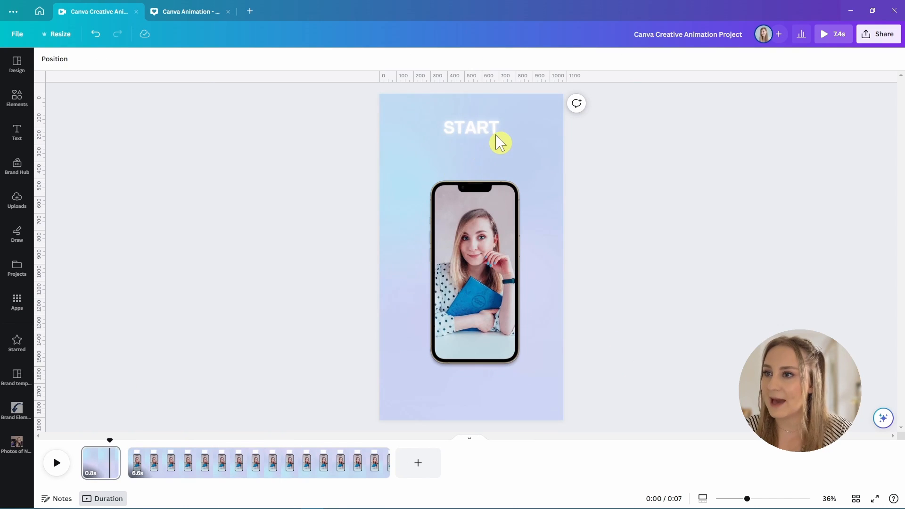
Try START's Typewriter animation on enter for comparison and return it to on exit
left_click(147, 467)
left_click(492, 133)
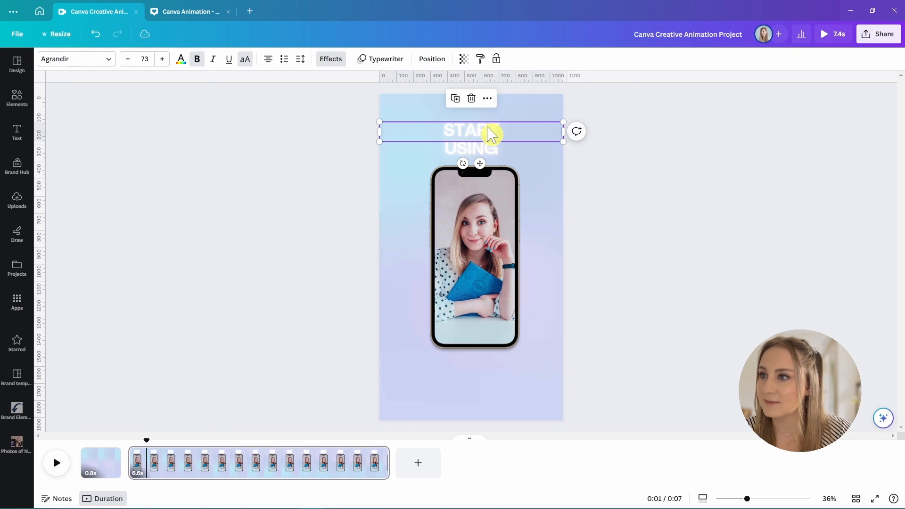
left_click(395, 59)
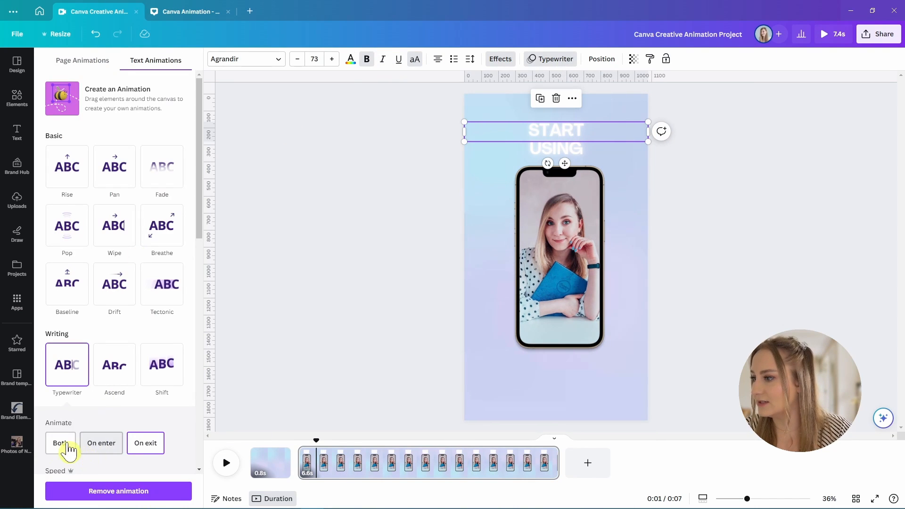
left_click(100, 443)
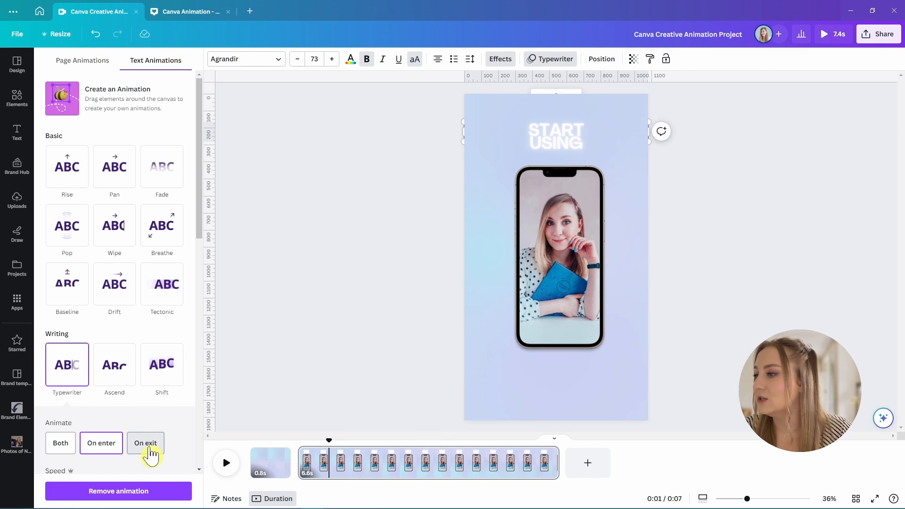
left_click(150, 453)
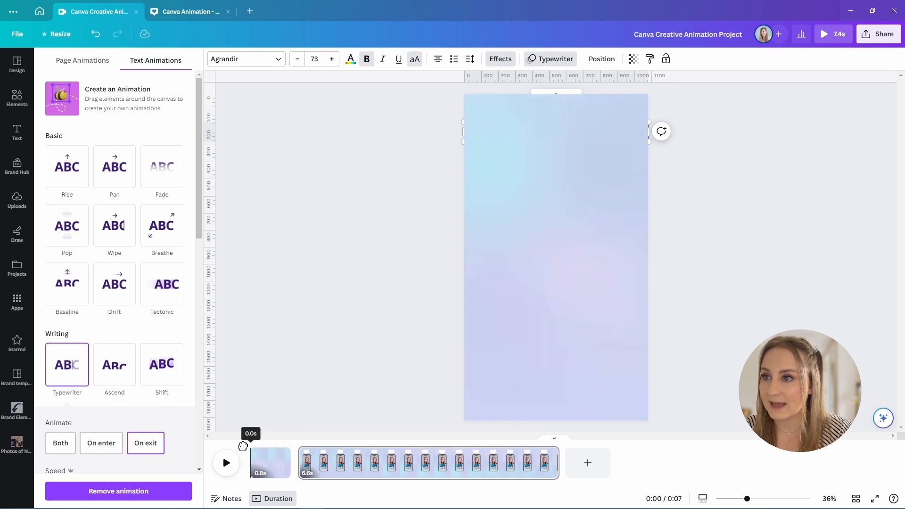
Split the second page on the timeline so that its first part lasts 1.1 s
mouse_move(333, 447)
left_mouse_down()
mouse_move(236, 453)
mouse_move(328, 452)
left_mouse_up()
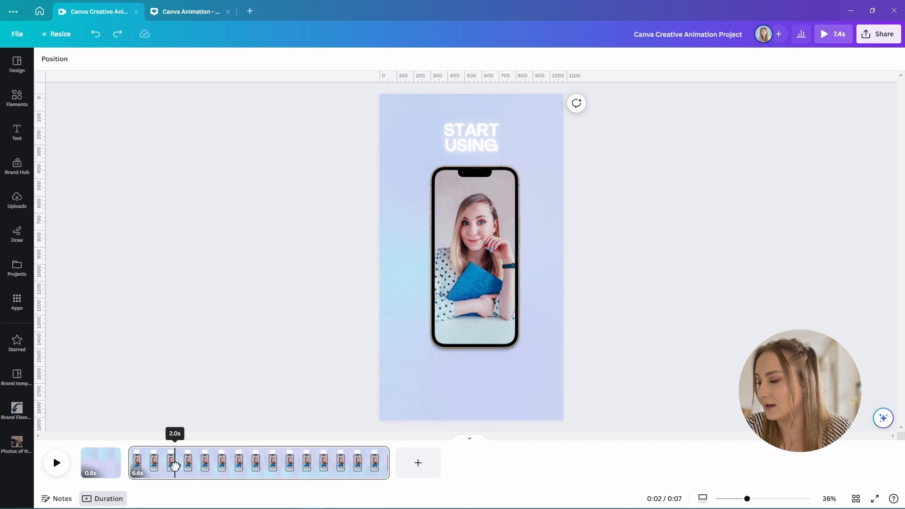
key("s")
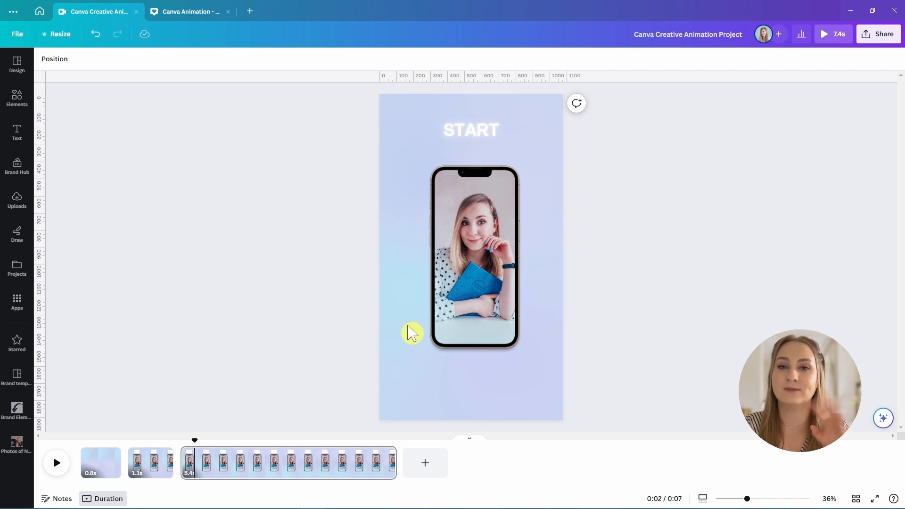
Duplicate the START text over the upper part of the phone on the third page and use the Agrandir Medium weight
left_click_drag(493, 127, 494, 203)
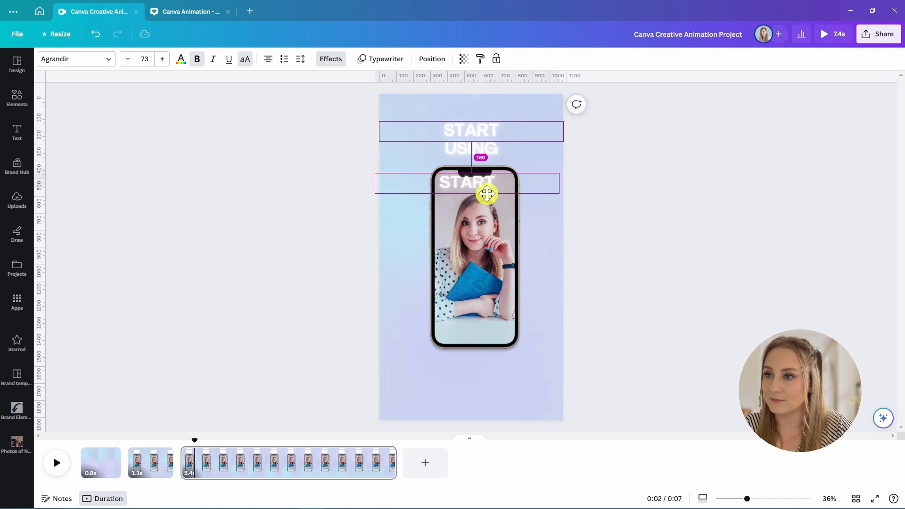
left_click(82, 68)
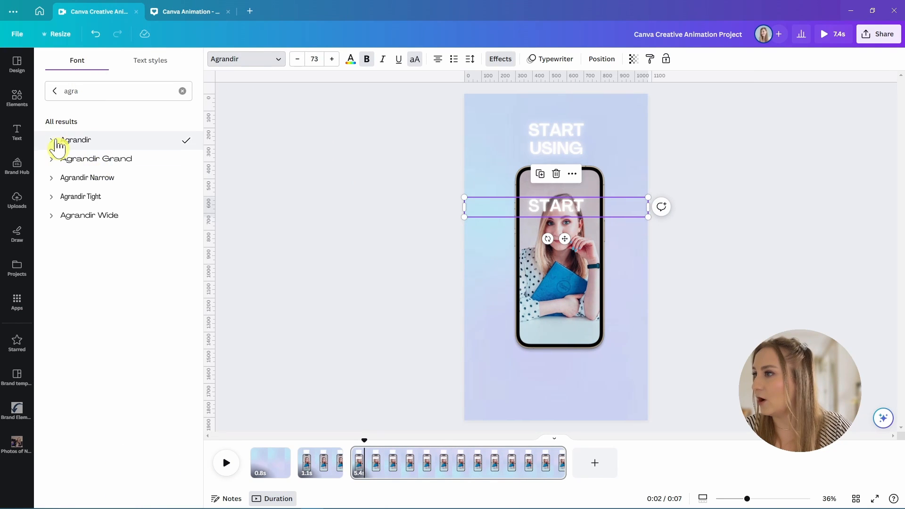
left_click(48, 143)
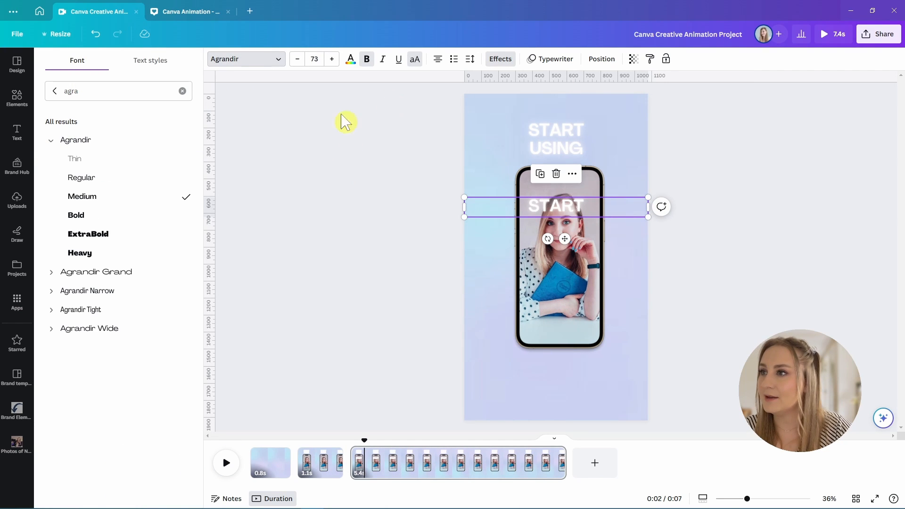
Replace the copied text's Neon effect with a dark blue Shadow with a blur of 57
left_click(489, 58)
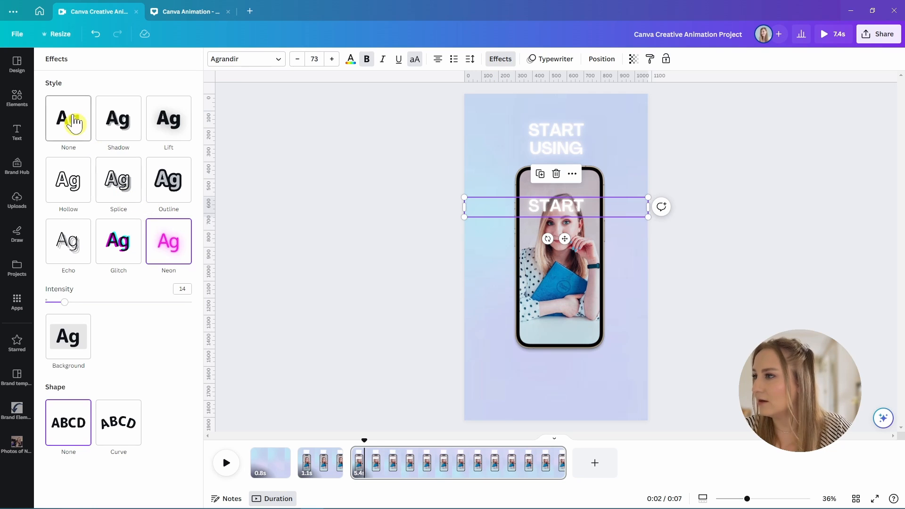
left_click(73, 124)
left_click(119, 129)
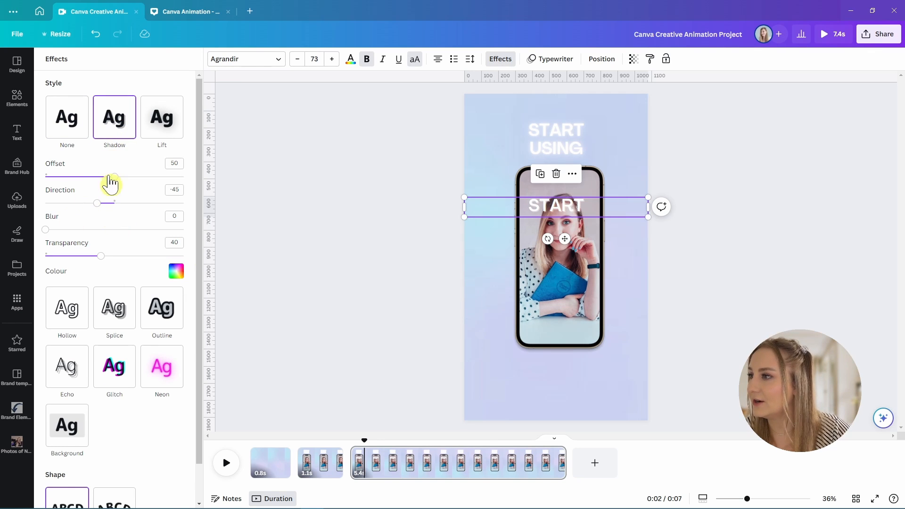
left_click(176, 271)
left_click(75, 371)
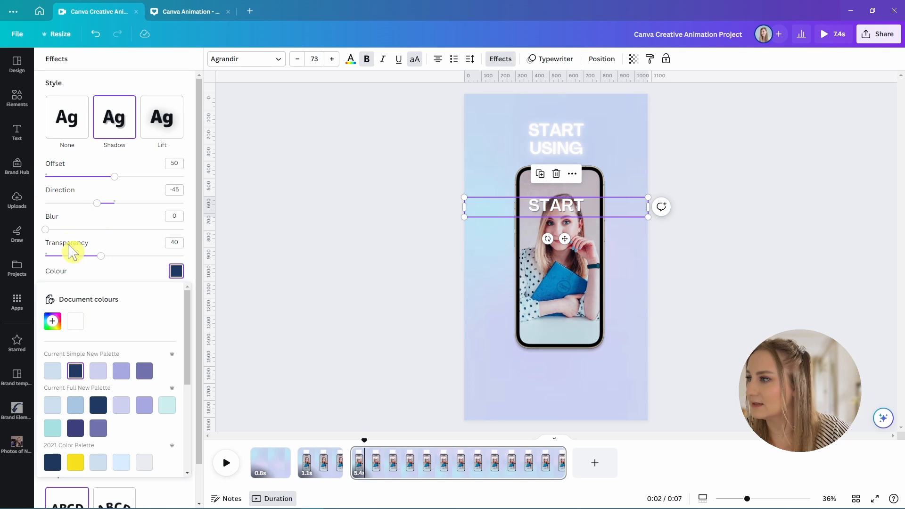
left_click_drag(46, 230, 125, 238)
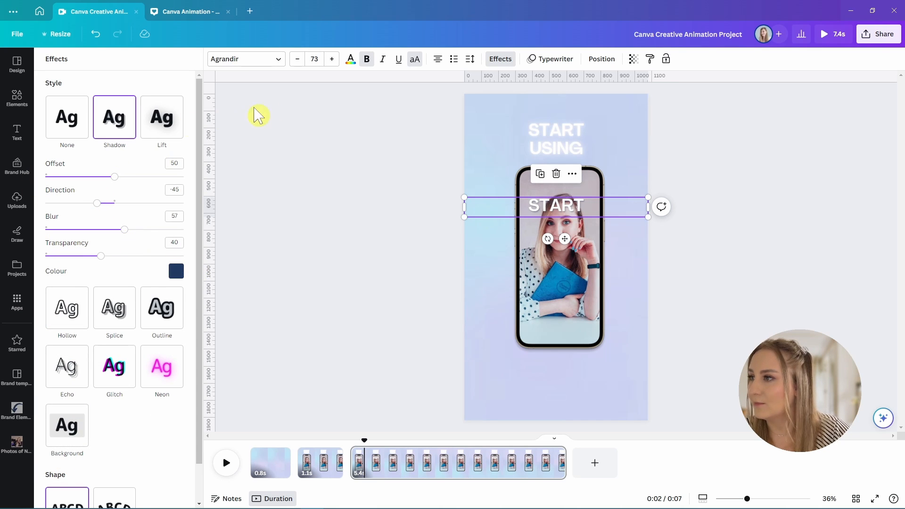
Set the copied text's font size to 144 and change its wording to YOUR
left_click(332, 58)
left_click(331, 58)
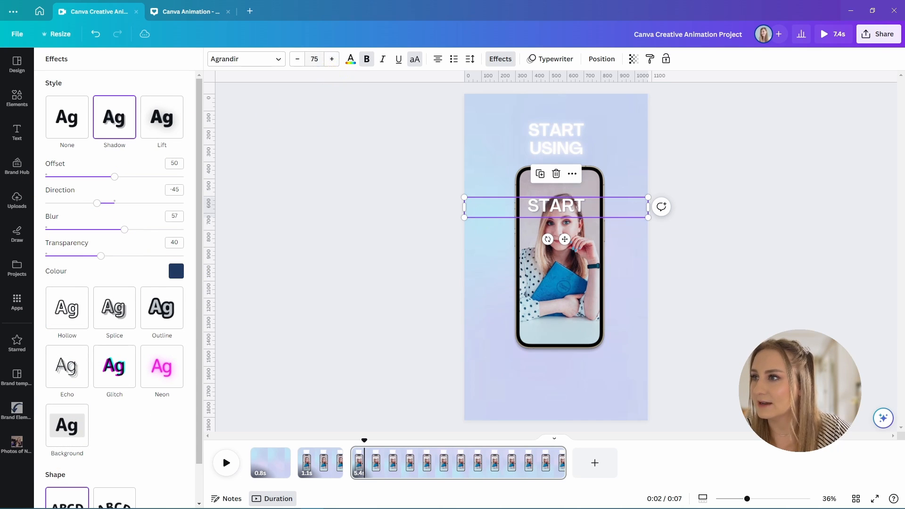
left_click(314, 59)
scroll(334, 165, "down", 4)
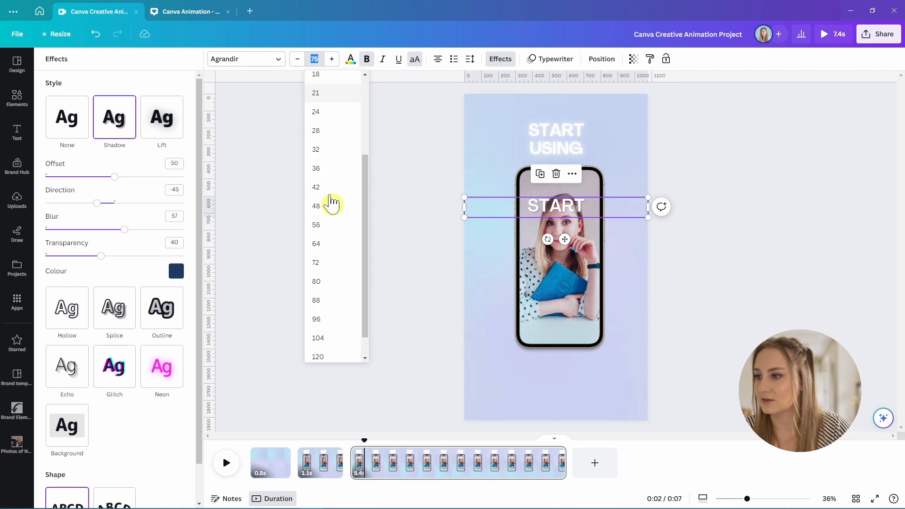
left_click(347, 349)
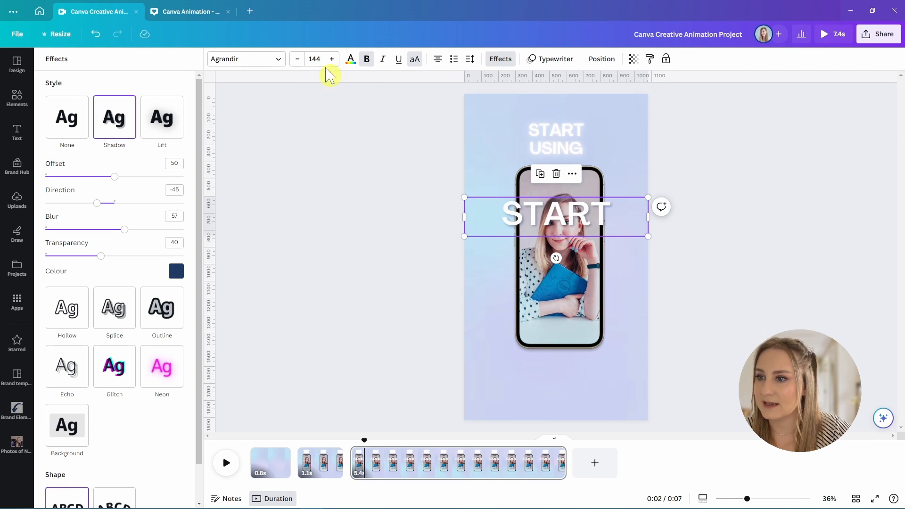
double_click(600, 221)
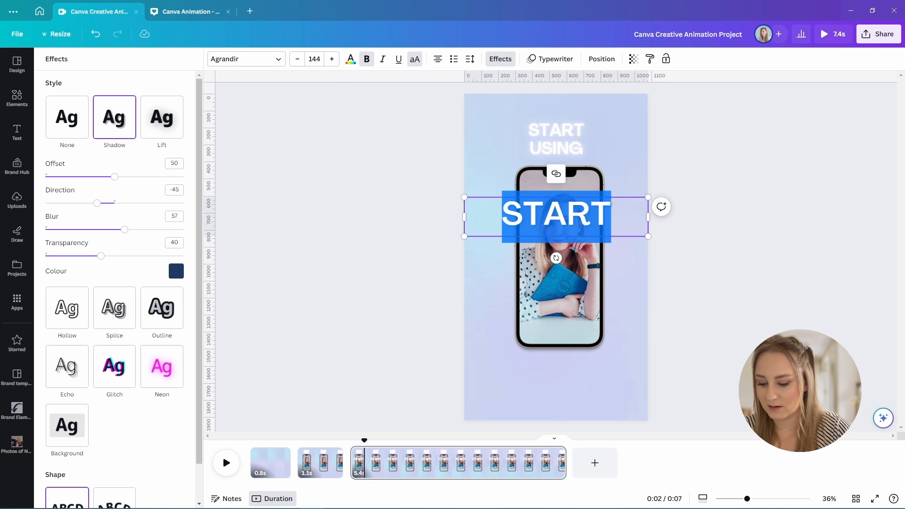
type("YOUR")
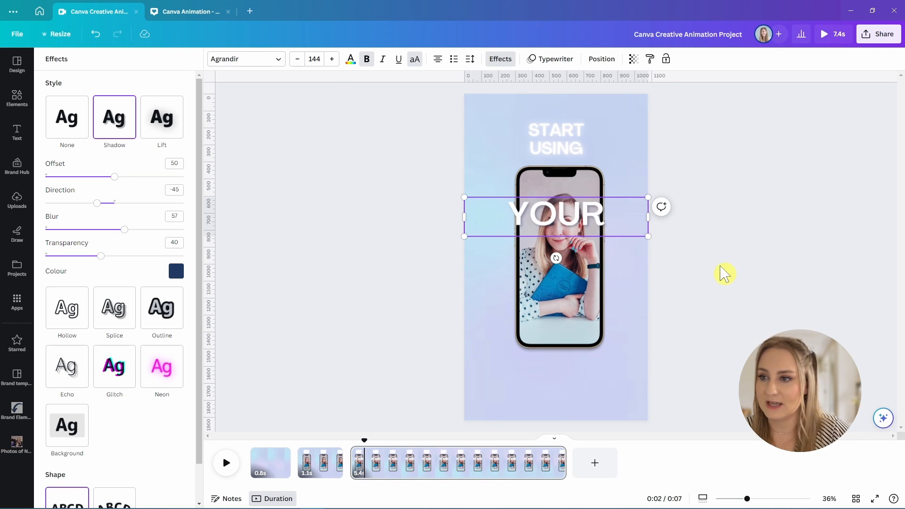
Give YOUR the Lift effect at font size 180 and add blank lines around the word to enlarge its text box
left_click(156, 124)
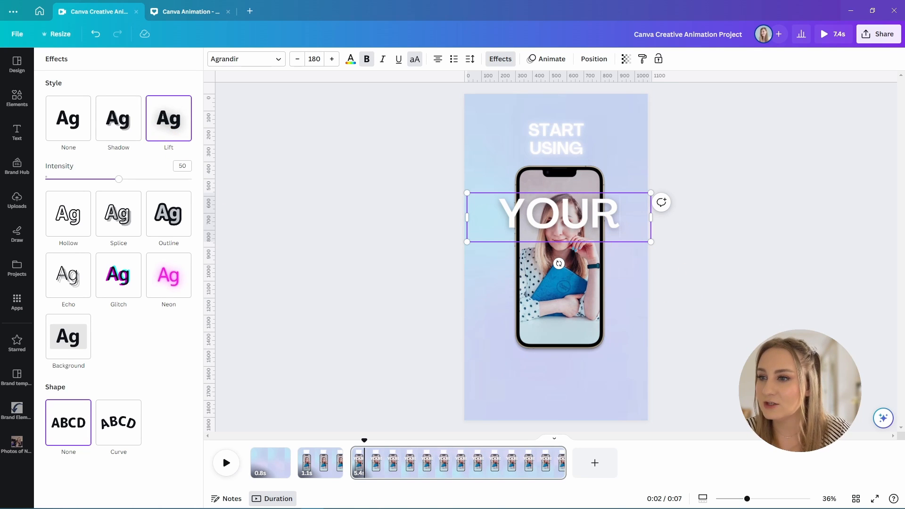
key("Return")
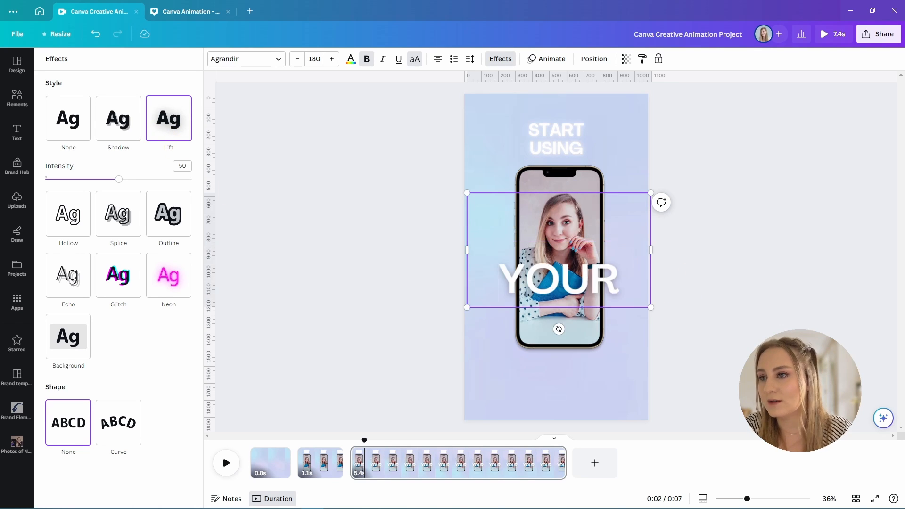
key("Return")
left_click(715, 296)
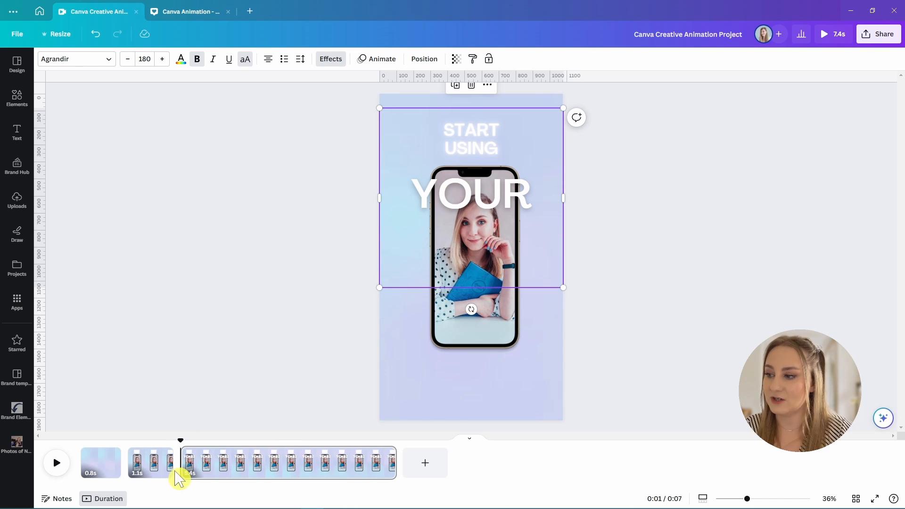
Add a Match & Move transition between the second and third pages
mouse_move(178, 472)
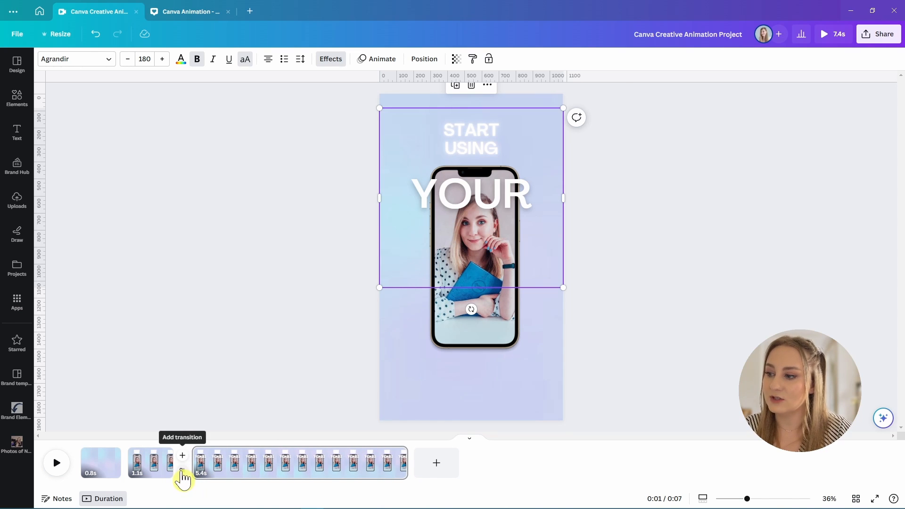
left_click(183, 455)
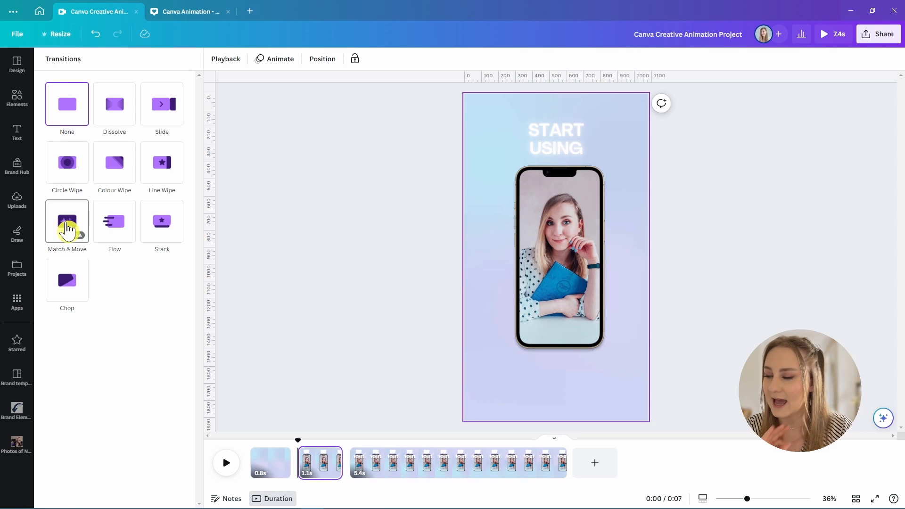
left_click(67, 221)
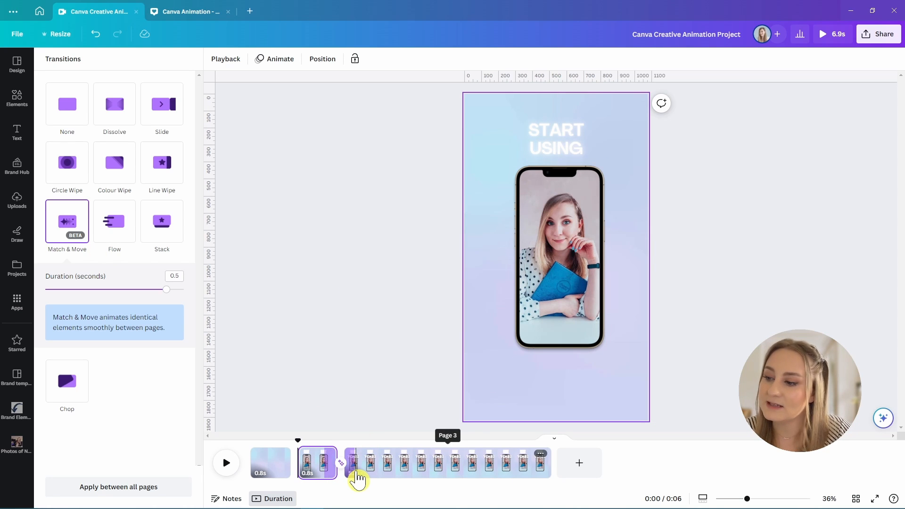
Delete the START and USING texts from the third page, keeping only YOUR over the phone
left_click(358, 480)
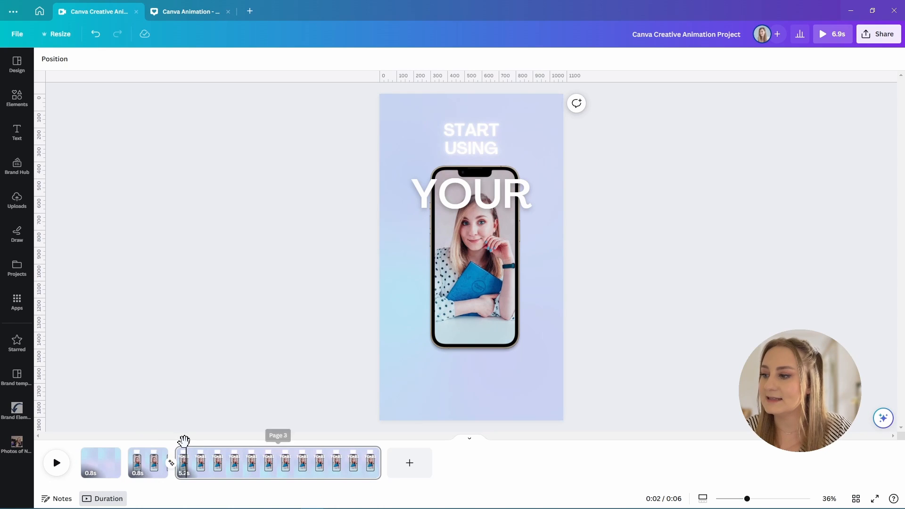
mouse_move(184, 441)
left_mouse_down()
mouse_move(136, 445)
mouse_move(207, 448)
mouse_move(104, 448)
mouse_move(207, 450)
mouse_move(152, 450)
mouse_move(190, 455)
left_mouse_up()
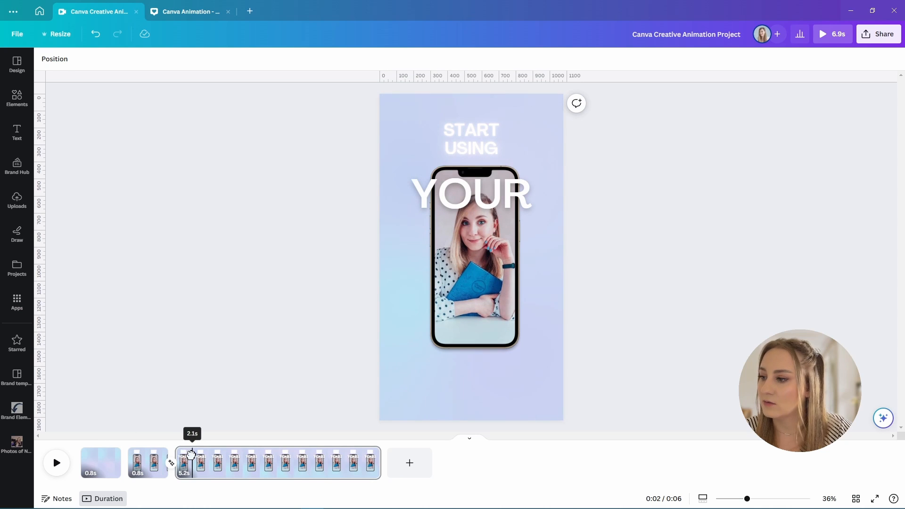
left_click(472, 134)
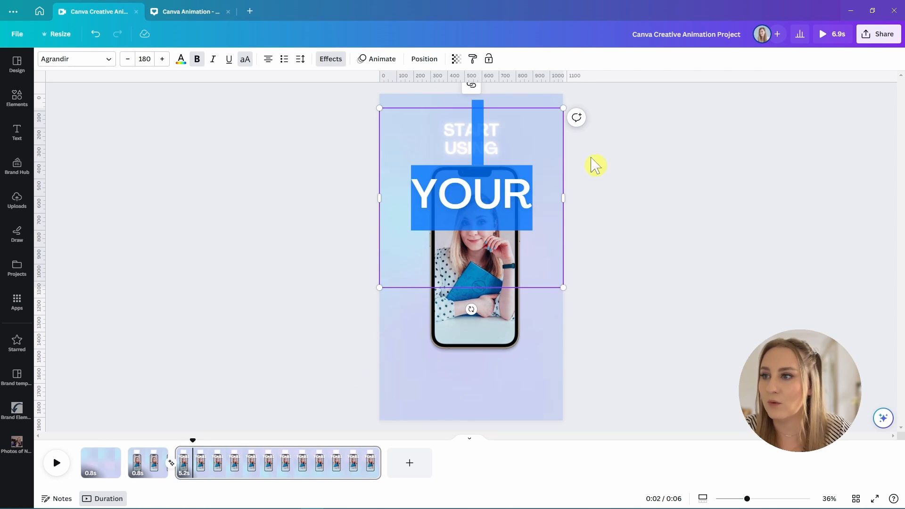
left_click(591, 158)
left_click(477, 131)
left_click(466, 127, "ctrl")
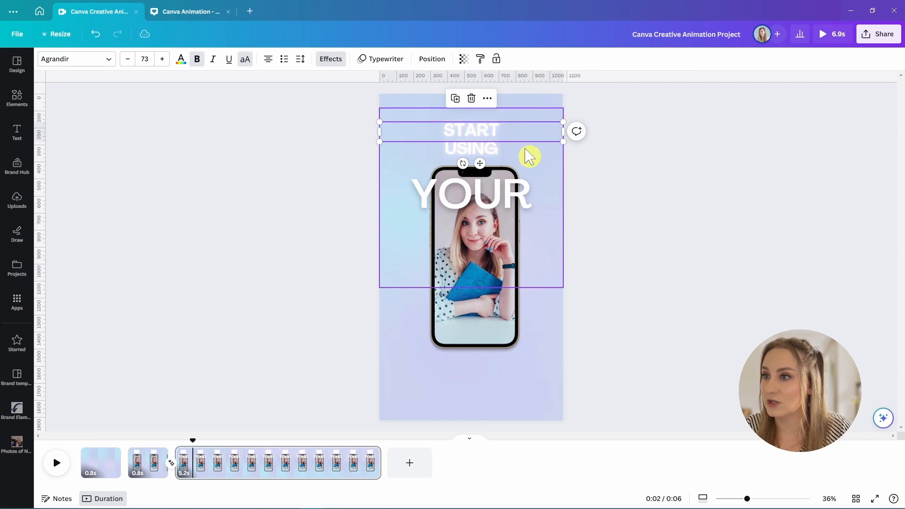
key("Delete")
left_click(471, 150)
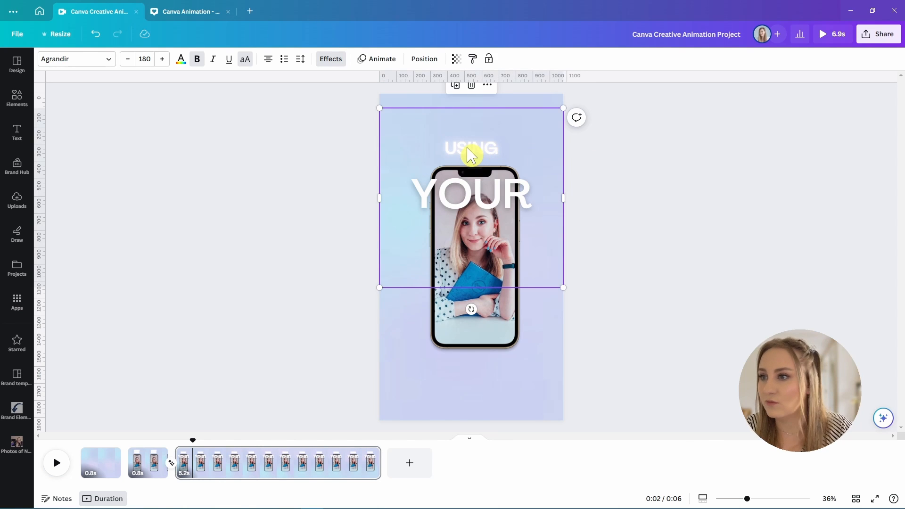
key("Delete")
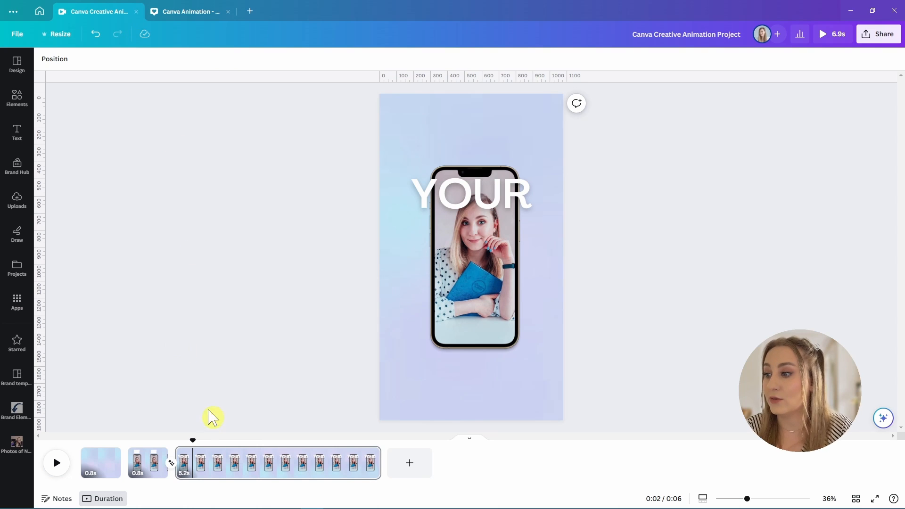
Copy the YOUR text from the third page and paste it onto the second page
left_click_drag(191, 438, 198, 463)
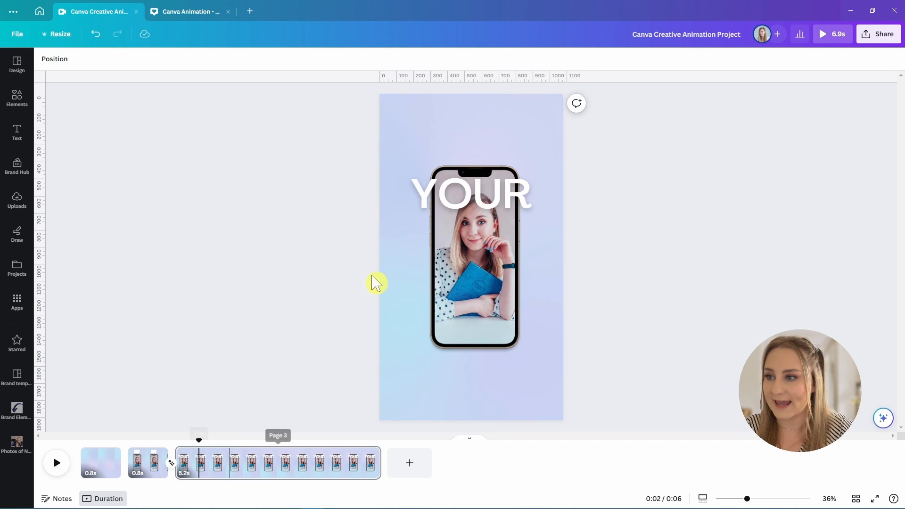
left_click(474, 205)
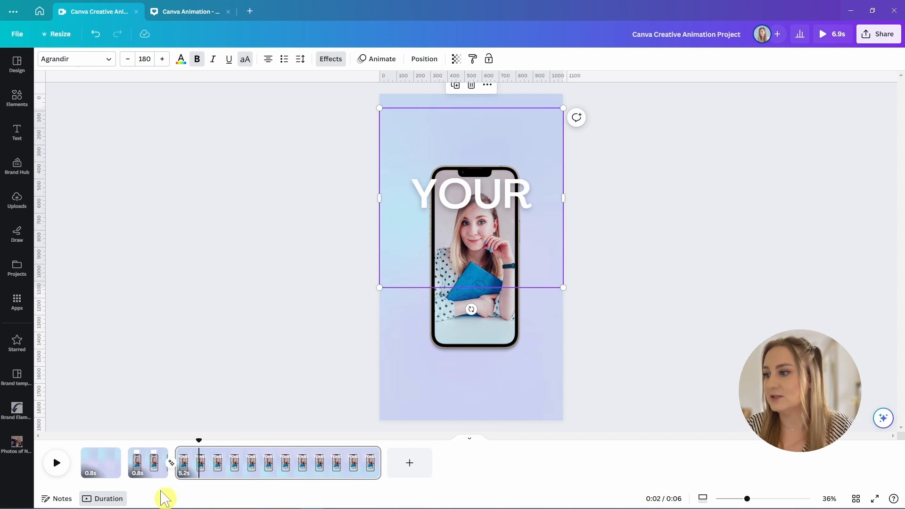
left_click(152, 479)
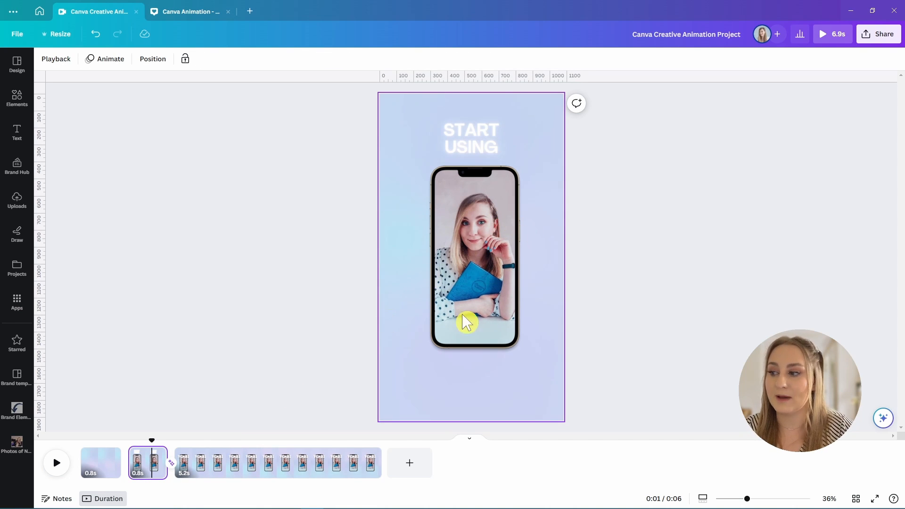
left_click(565, 293)
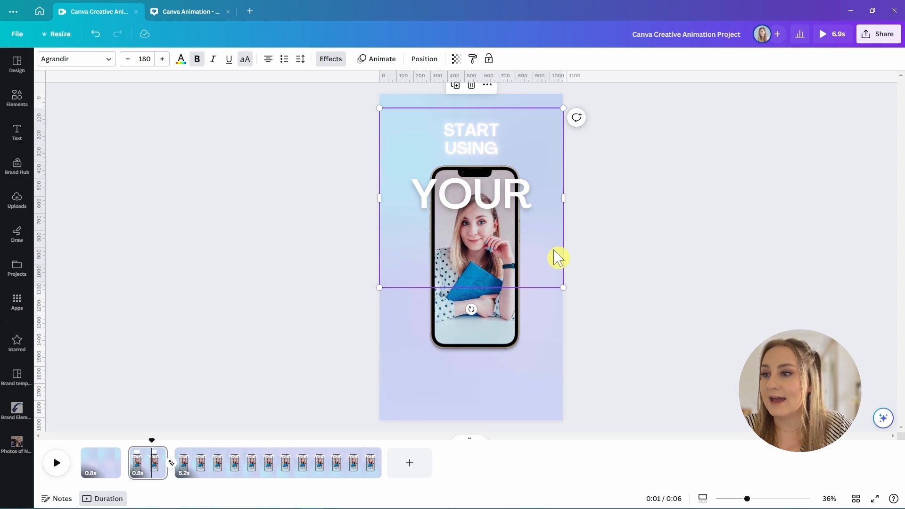
Rotate YOUR counterclockwise on the second page, move it off the page's upper-left side, and scrub the timeline to preview the transition
left_click_drag(471, 309, 540, 285)
left_click_drag(588, 222, 389, 193)
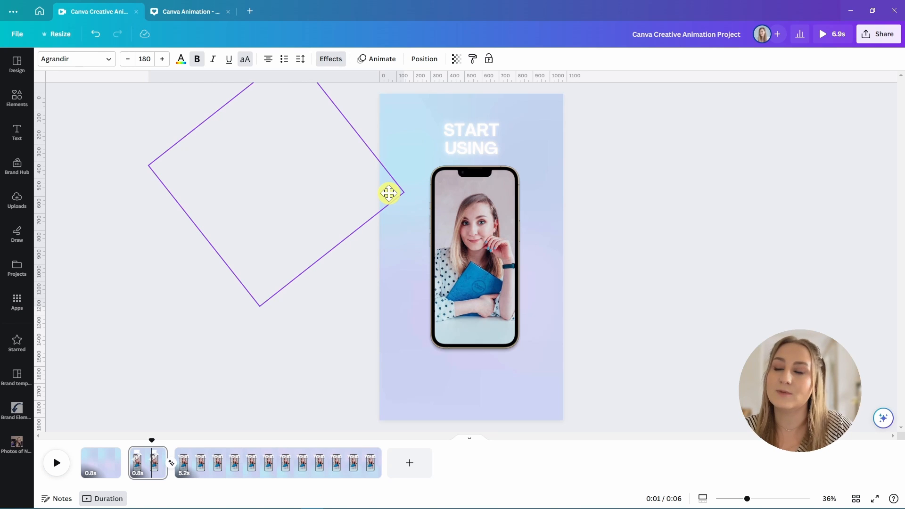
left_click(388, 193)
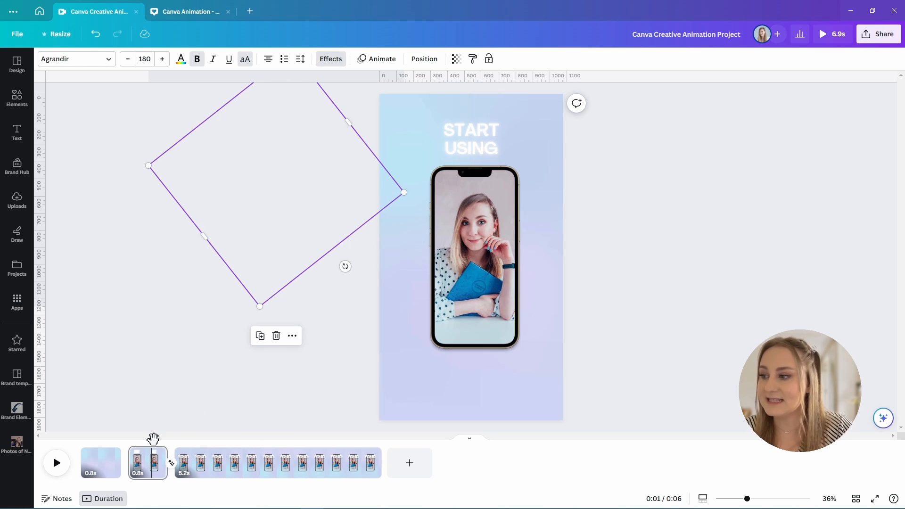
left_click_drag(151, 439, 186, 473)
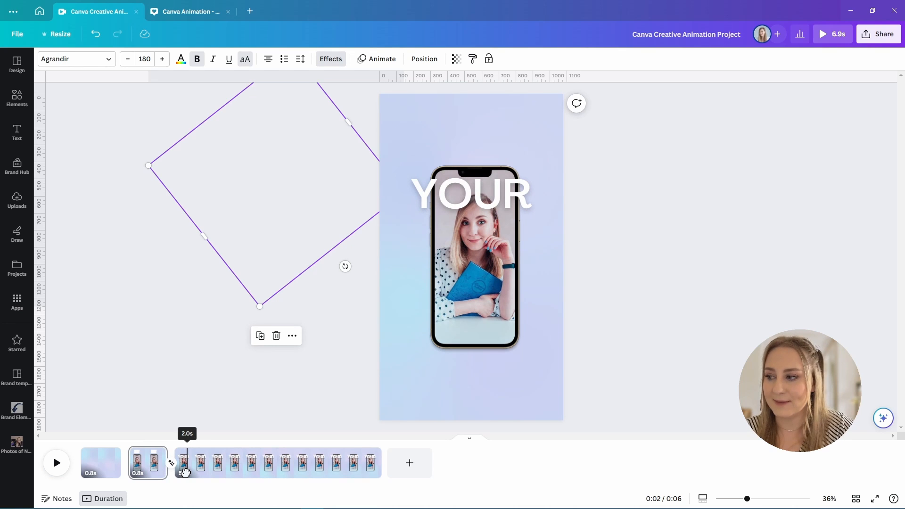
left_click(185, 473)
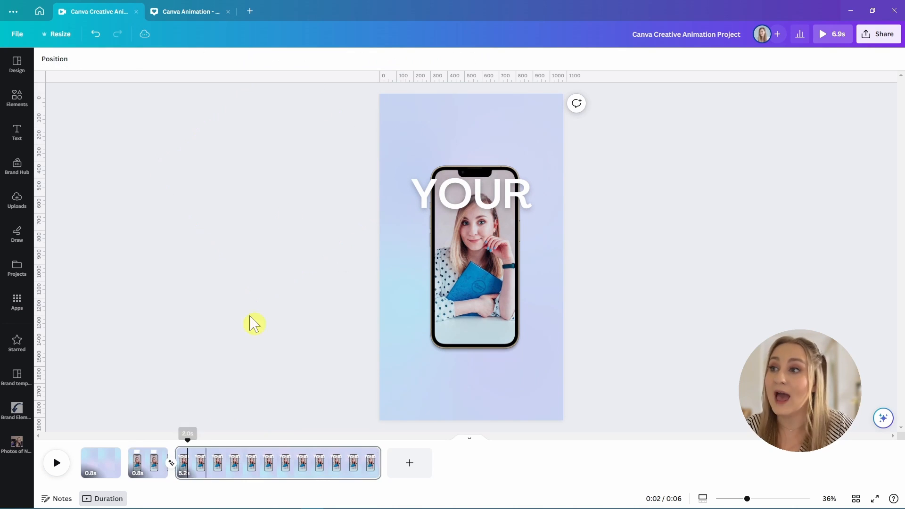
Split the third page on the timeline so that its first part lasts 1.0 s
left_click(506, 204)
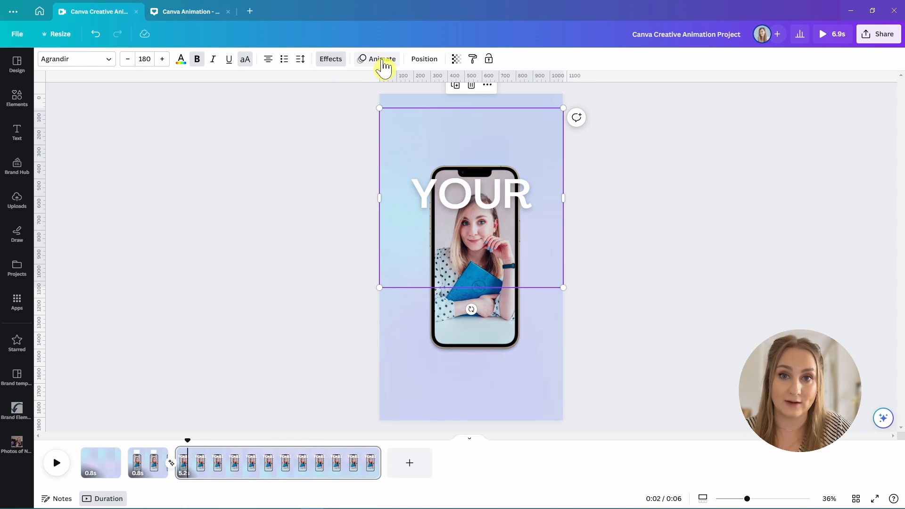
left_click_drag(188, 467, 213, 469)
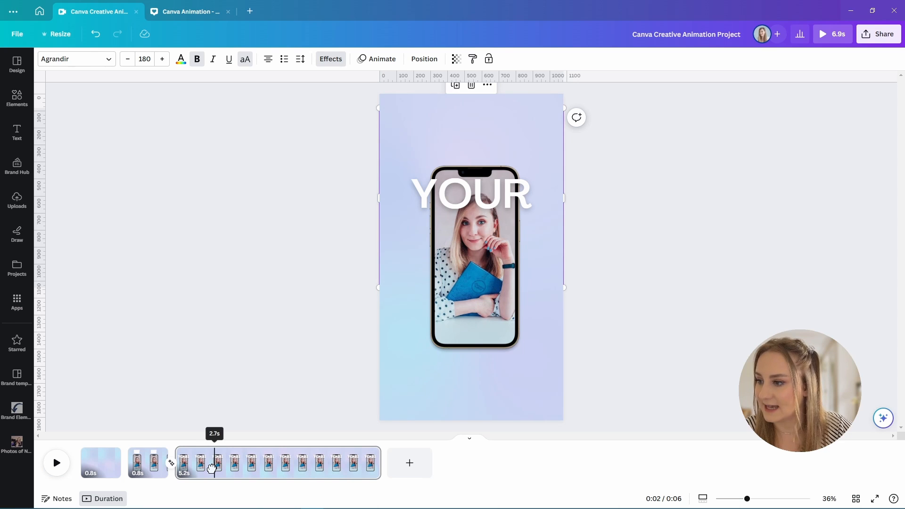
key("s")
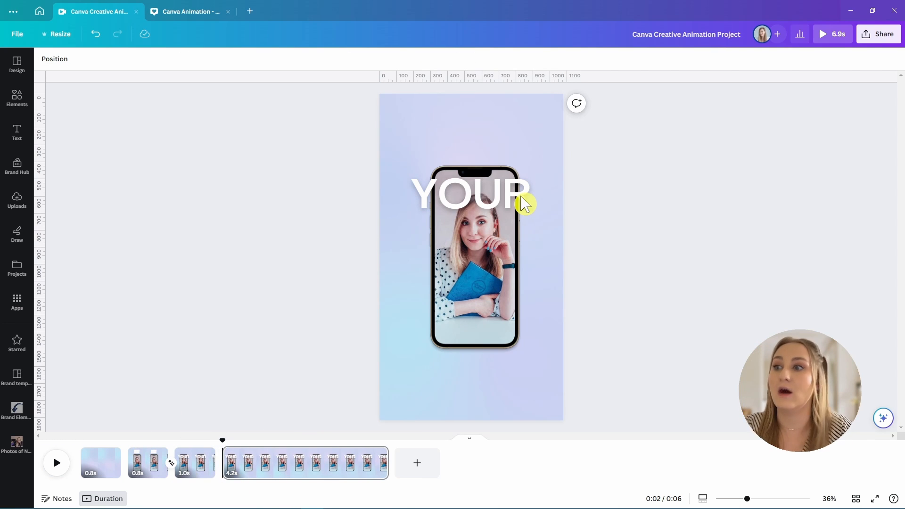
Apply a Match & Move transition between the third and fourth pages
left_click(254, 471)
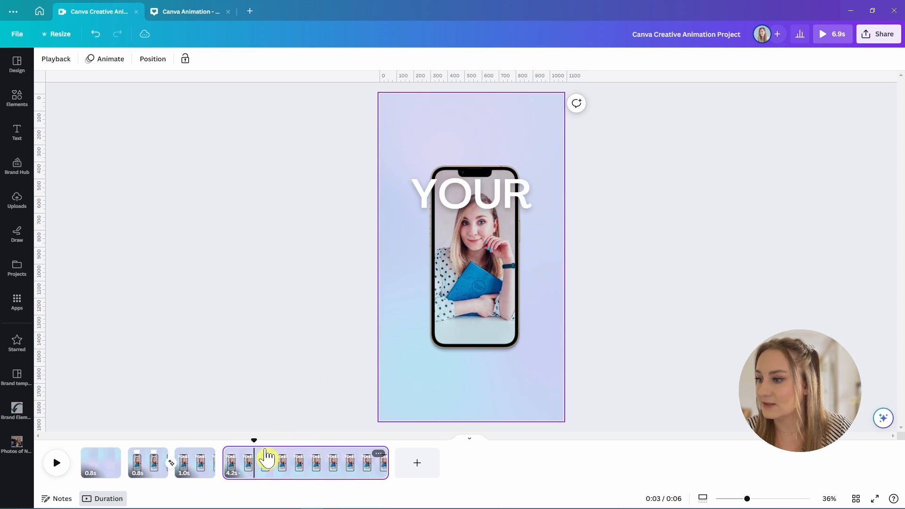
left_click(519, 220)
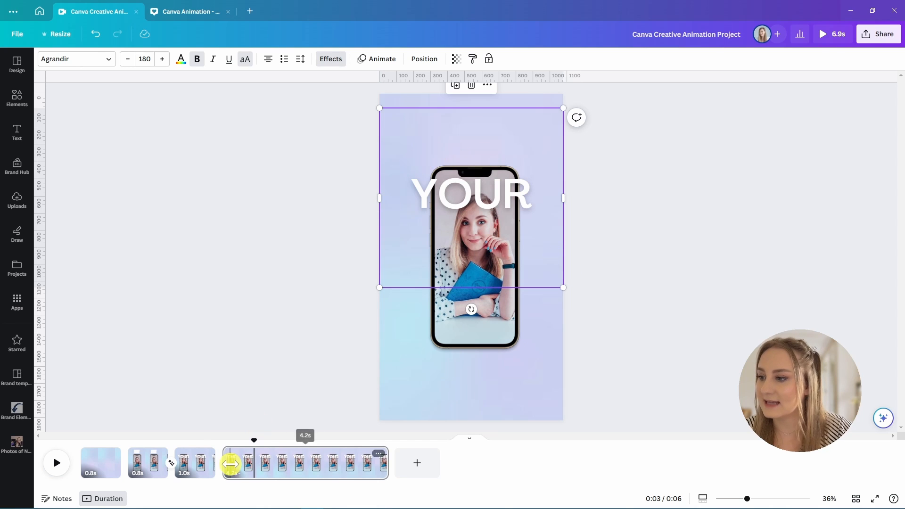
left_click(223, 462)
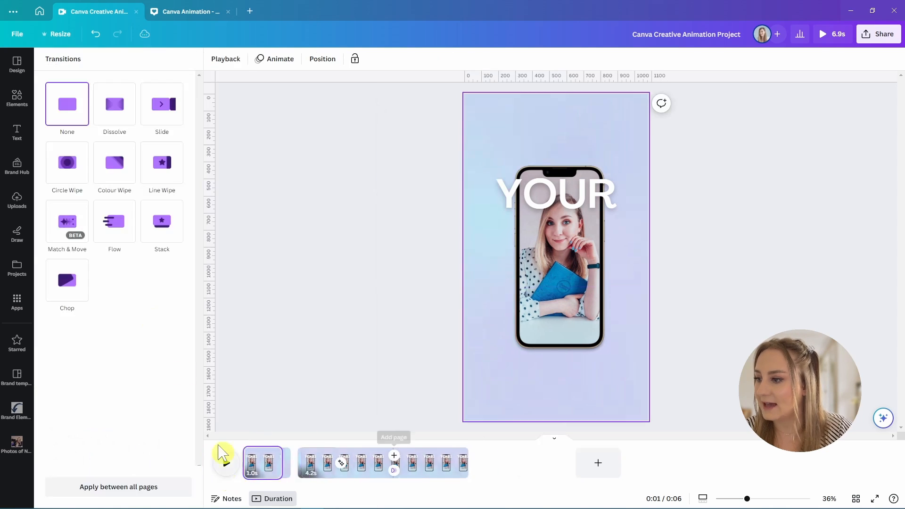
left_click(75, 238)
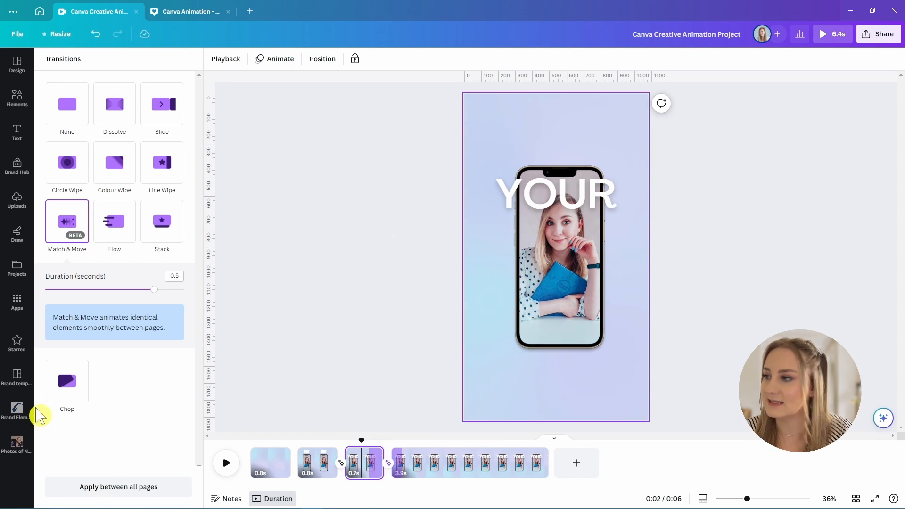
Rotate YOUR clockwise on the fourth page, move it off the page's right side, and scrub the timeline to preview the transition
left_click(602, 194)
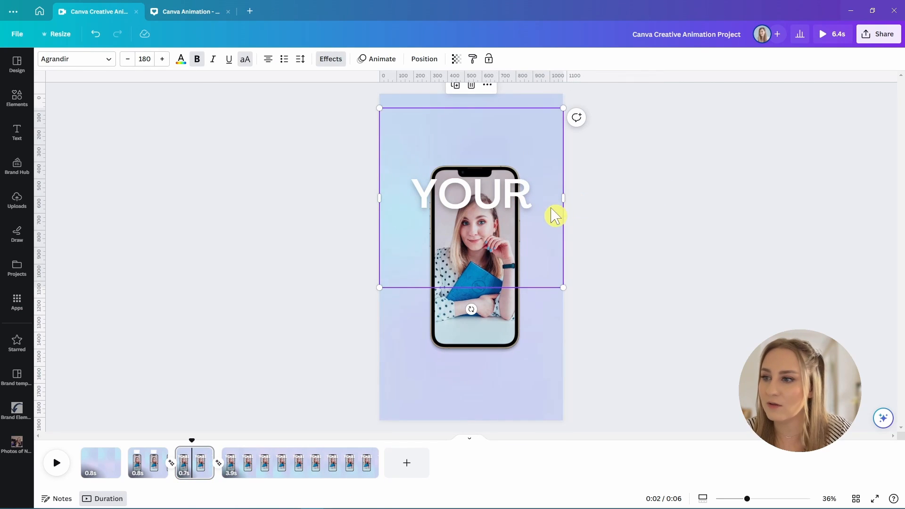
left_click(235, 470)
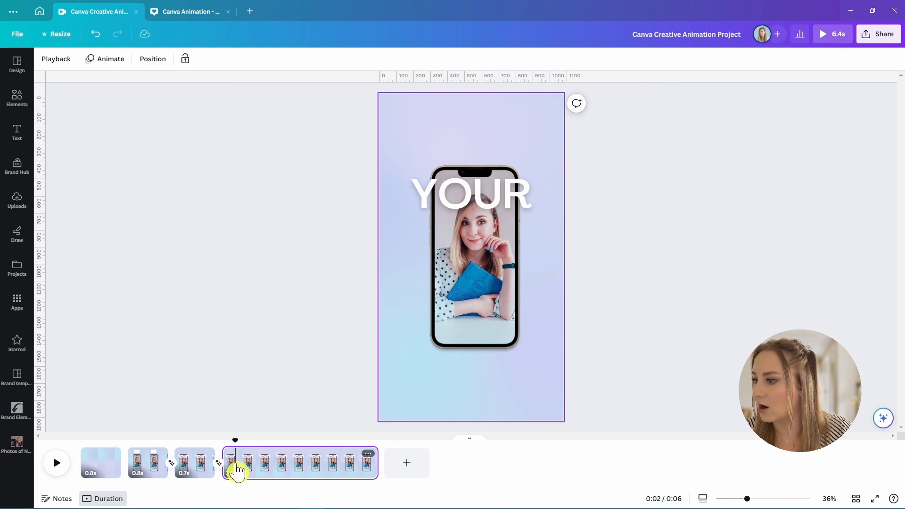
left_click(529, 196)
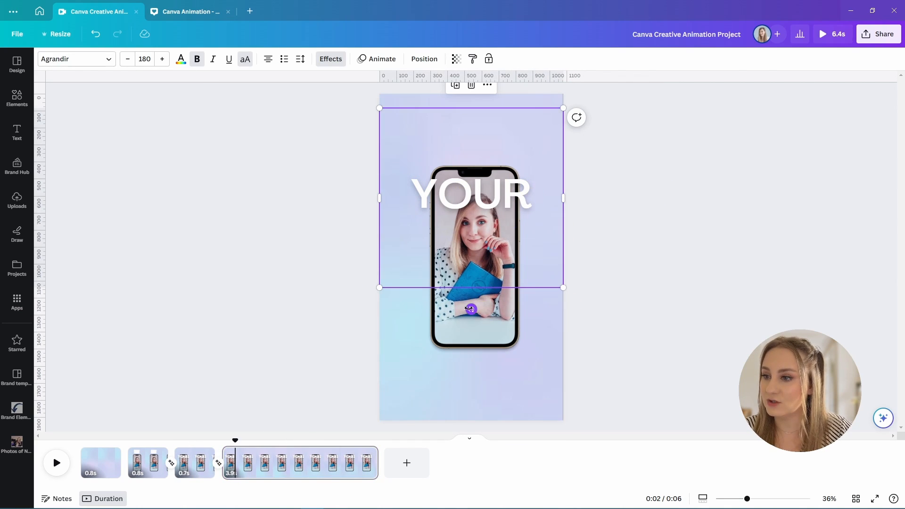
left_click_drag(469, 309, 377, 293)
left_click_drag(390, 208, 559, 225)
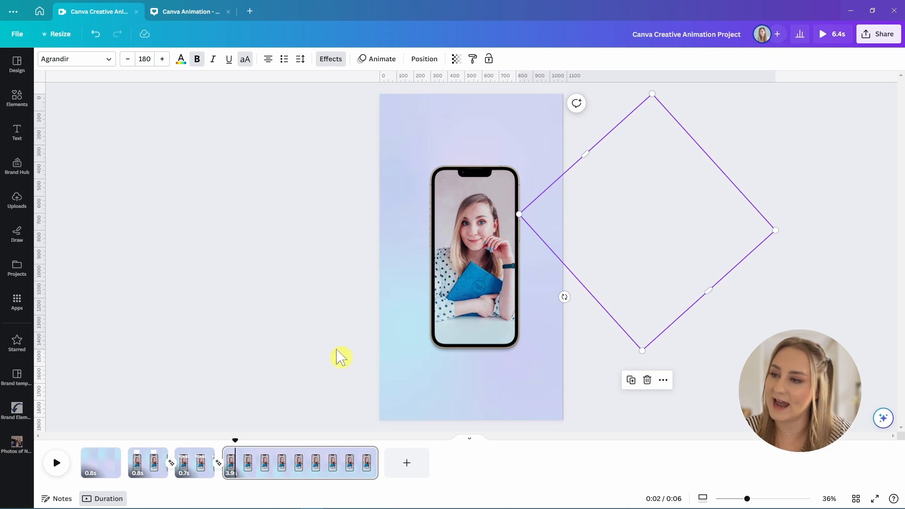
left_click_drag(230, 438, 185, 465)
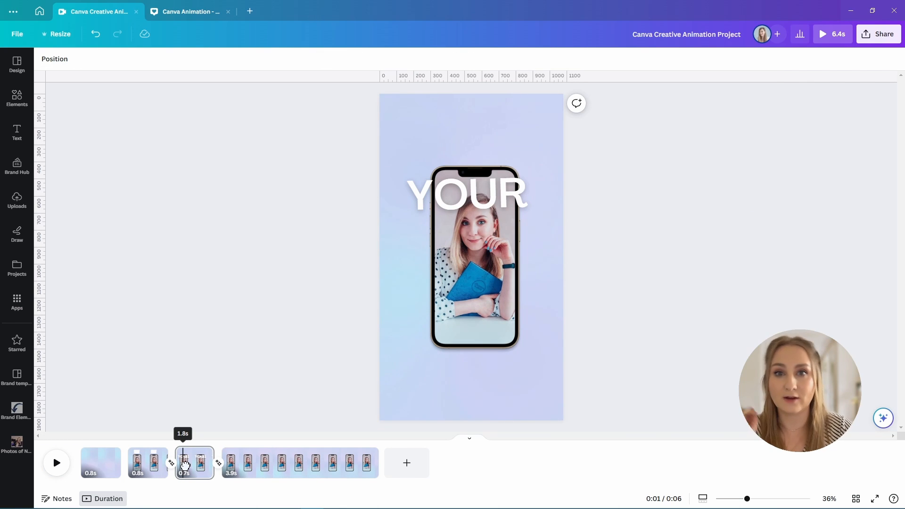
left_click_drag(184, 466, 250, 474)
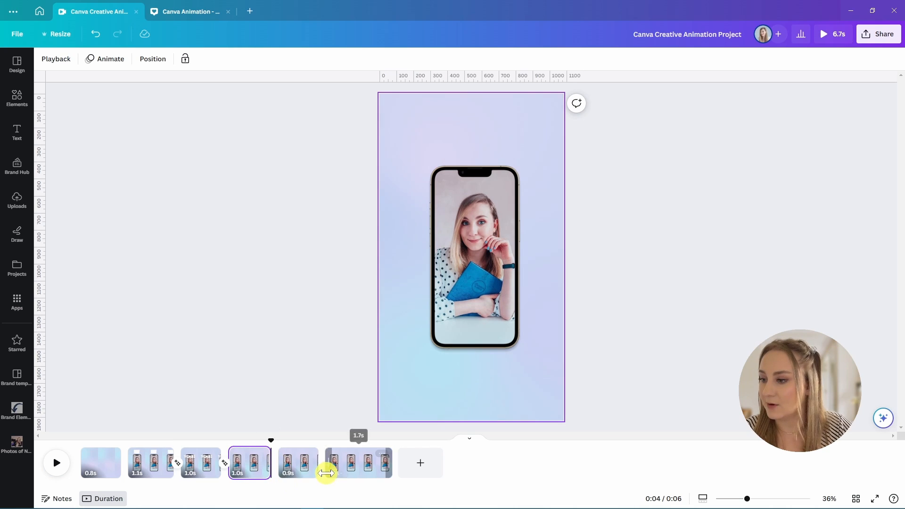
Set the fifth page's duration to 1.0 s and apply a Match & Move transition between the fourth and fifth pages
left_click_drag(325, 469, 312, 471)
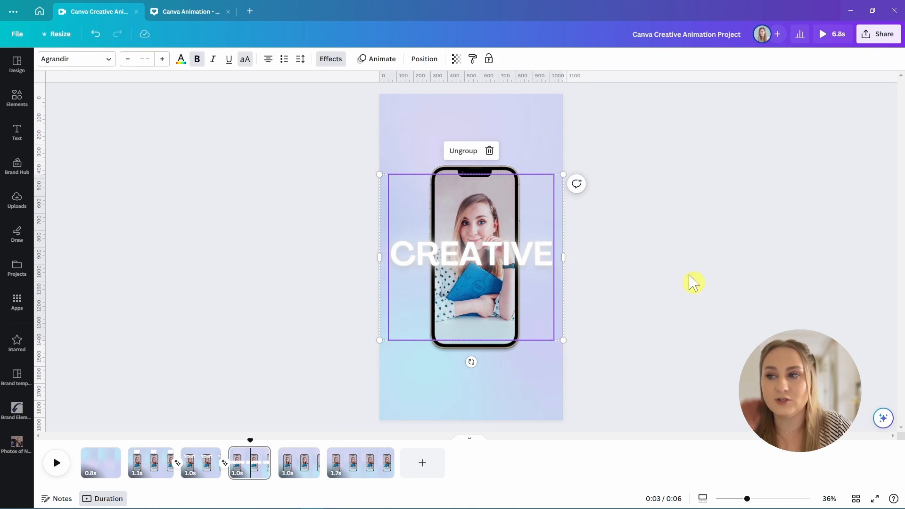
left_click(693, 282)
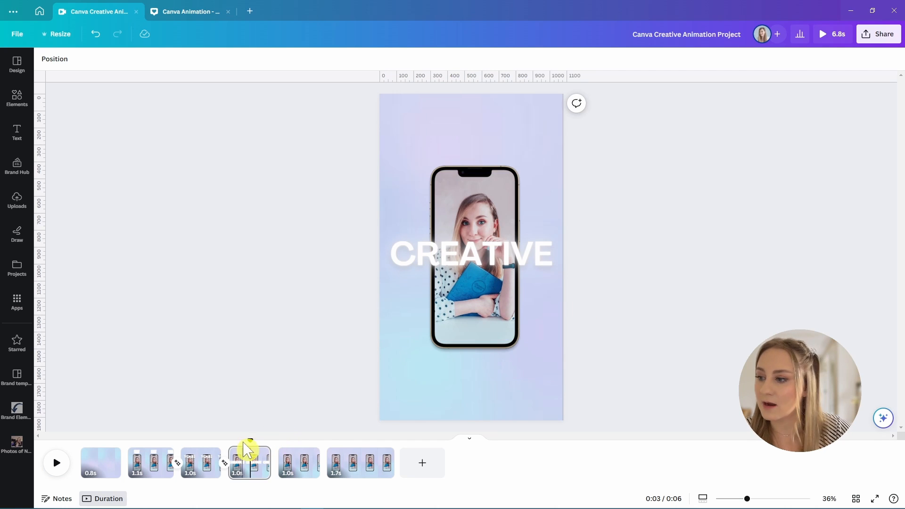
left_click_drag(250, 440, 198, 465)
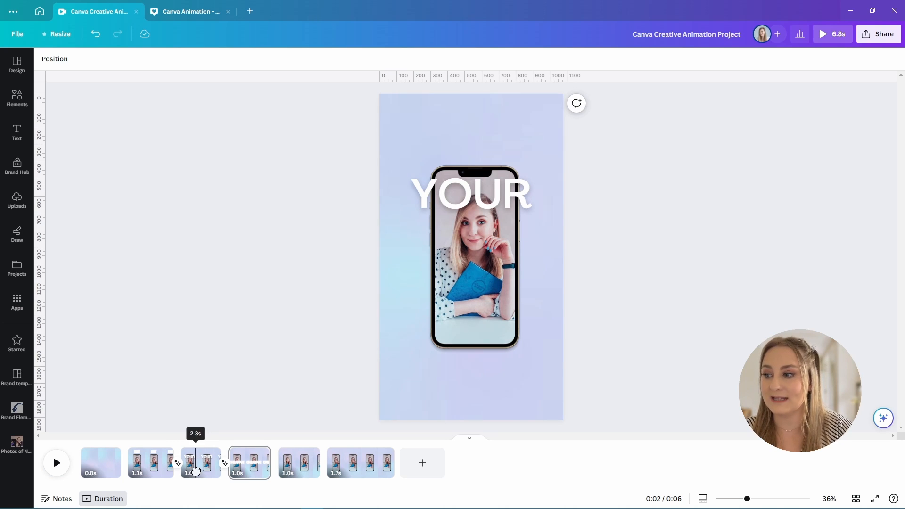
left_click_drag(196, 471, 247, 481)
left_click(281, 465)
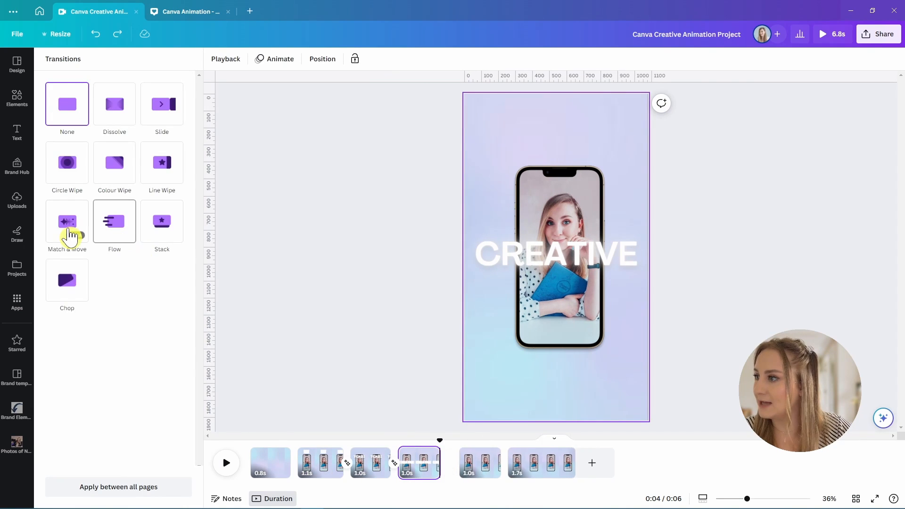
left_click(68, 234)
Copy the YOUR text from the third page and paste it onto the fifth page
left_click(463, 471)
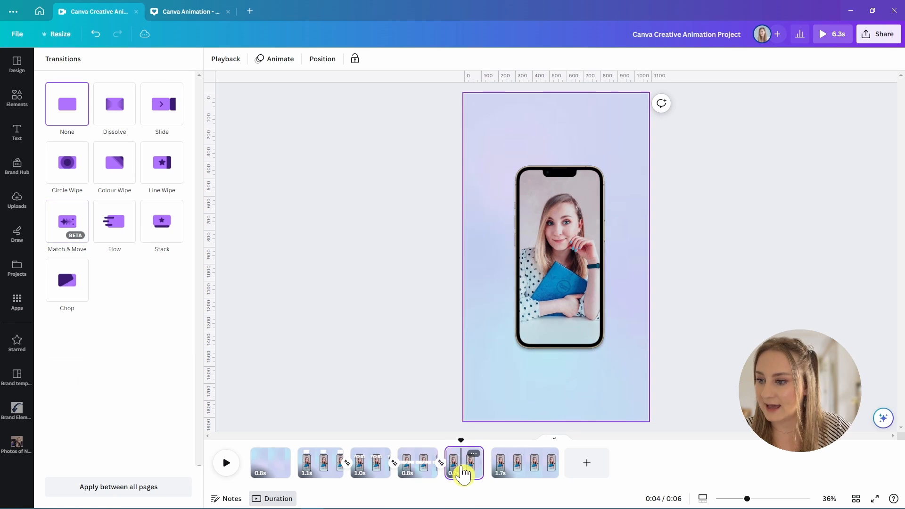
left_click(366, 471)
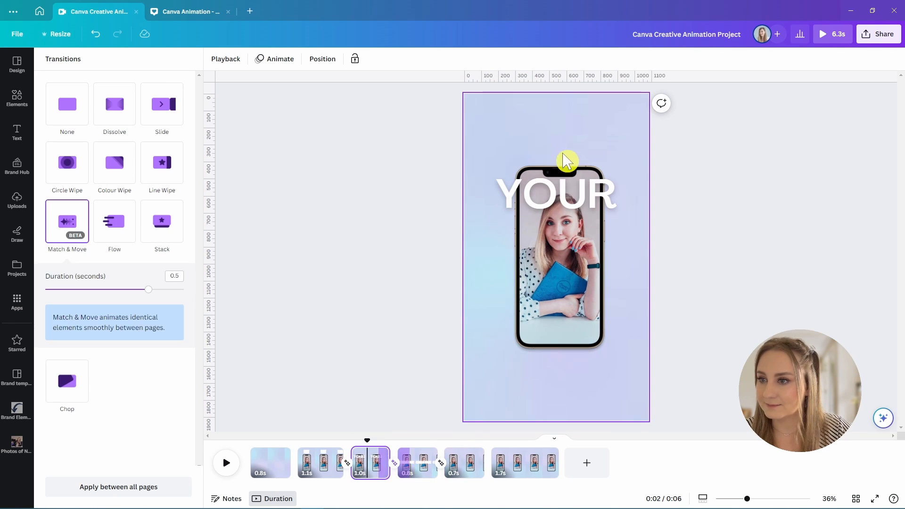
left_click(582, 197)
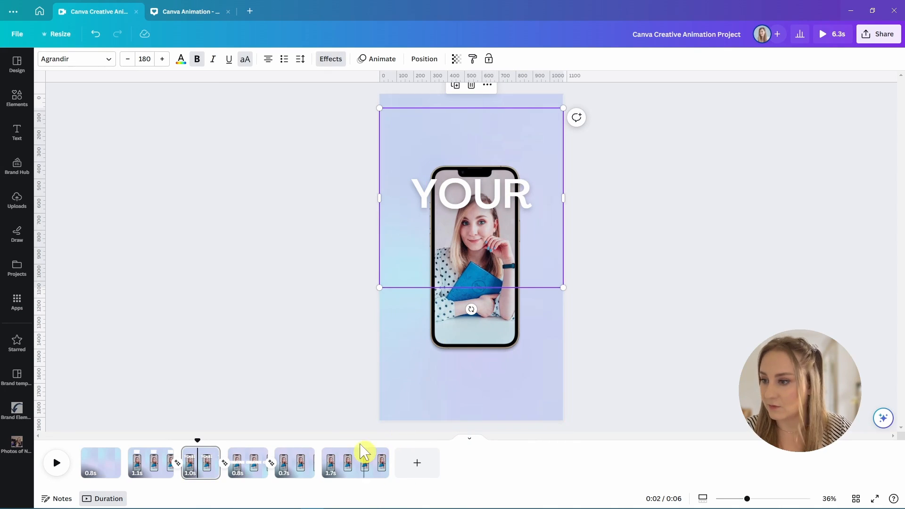
left_click(305, 454)
left_click(581, 277)
Change the pasted text on the fifth page to VOICE and move it down over the lower part of the phone
double_click(485, 178)
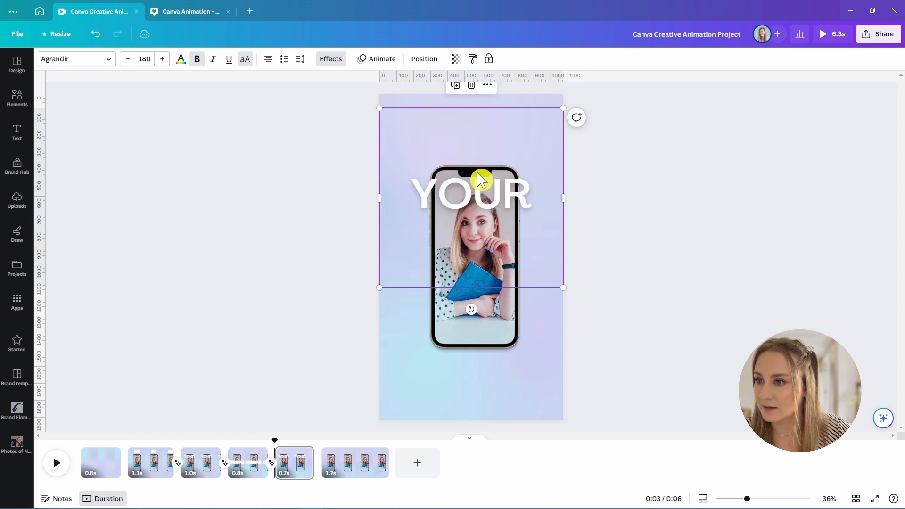
type("VOICE")
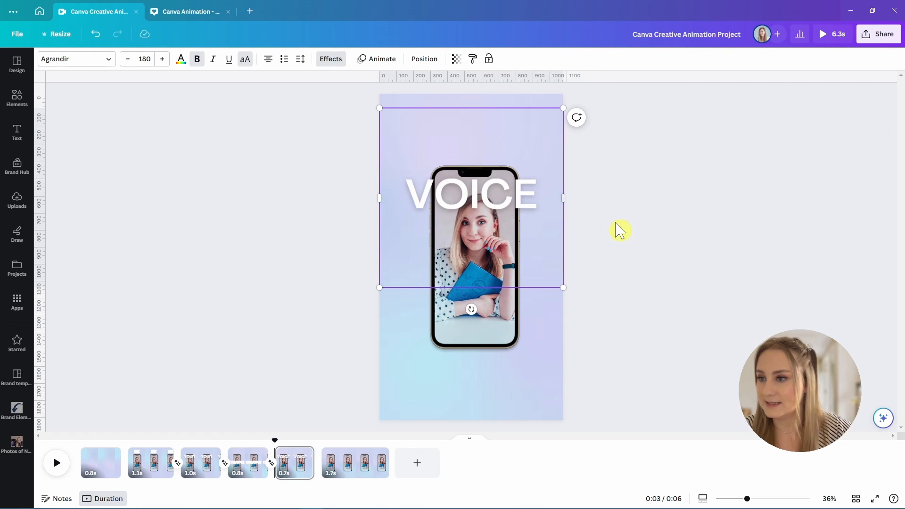
left_click(656, 236)
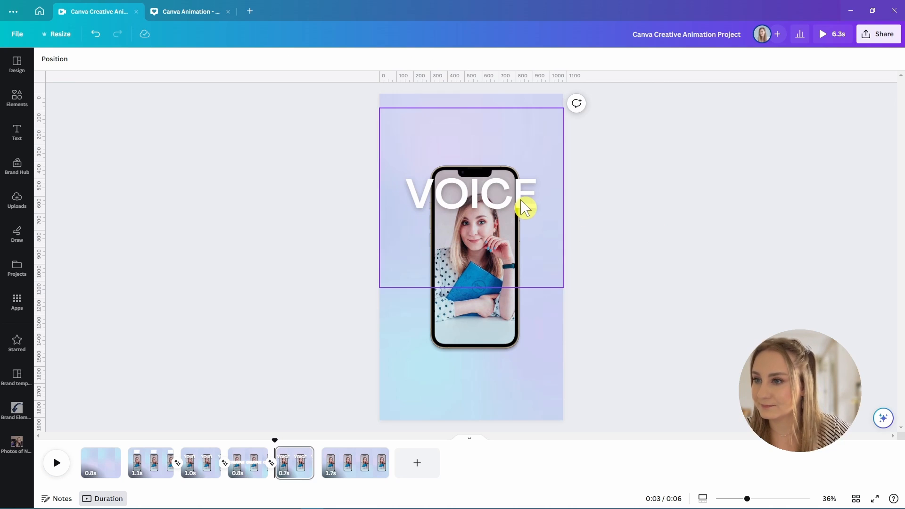
left_click_drag(525, 208, 536, 299)
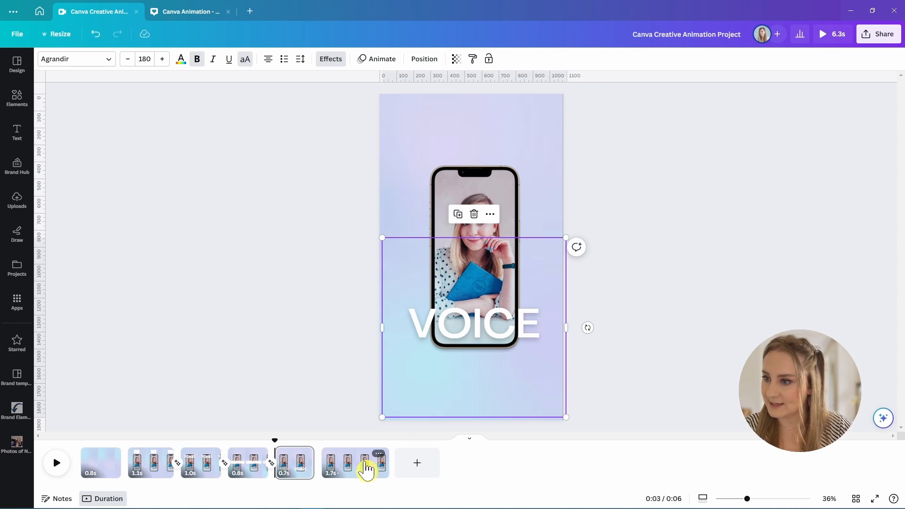
Paste VOICE onto the fourth page, rotate it counterclockwise, move it off the page's bottom edge, and scrub the timeline to preview it
left_click(240, 474)
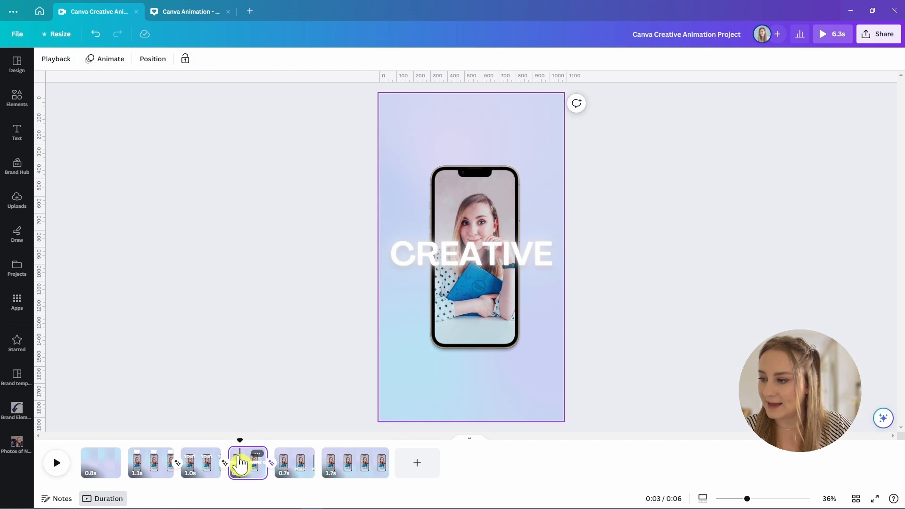
key("ctrl+v")
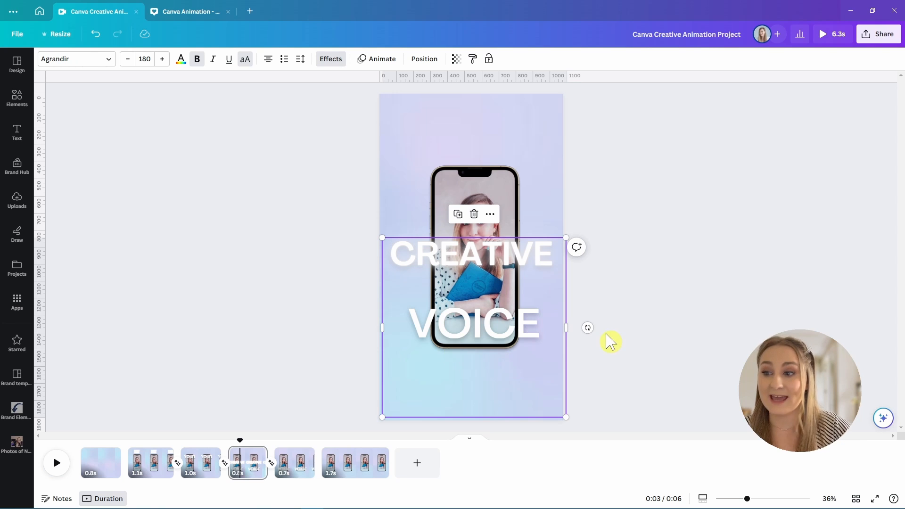
left_click_drag(587, 328, 573, 241)
left_click_drag(556, 311, 494, 410)
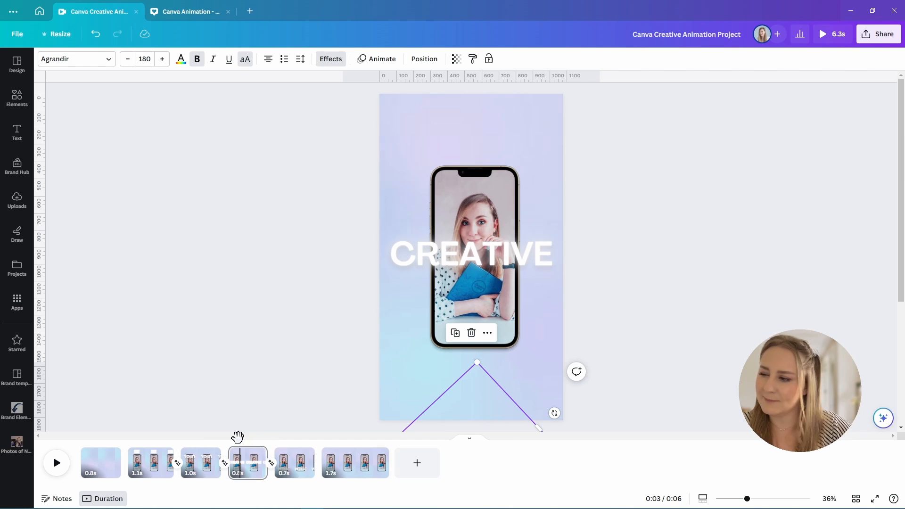
left_click_drag(237, 437, 286, 453)
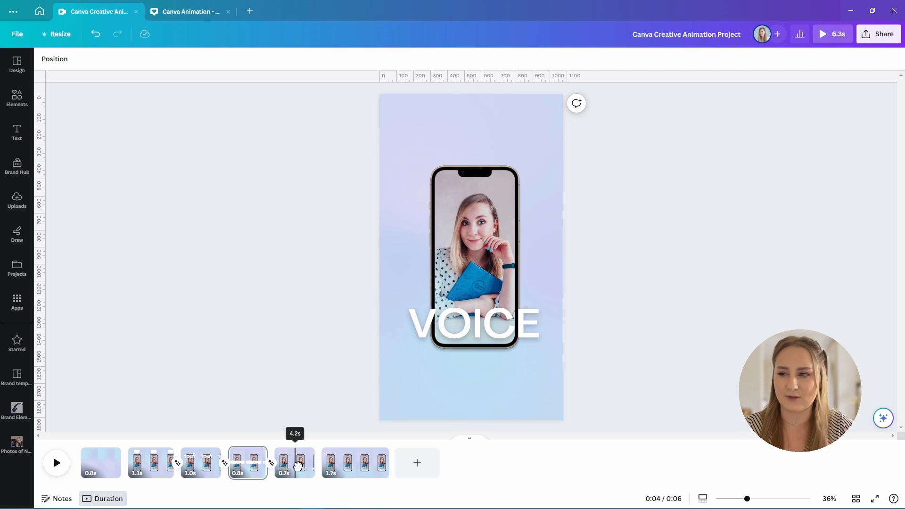
Copy VOICE from the fifth page to the sixth page, rotate it clockwise, and move it off the page's bottom edge
left_click(299, 471)
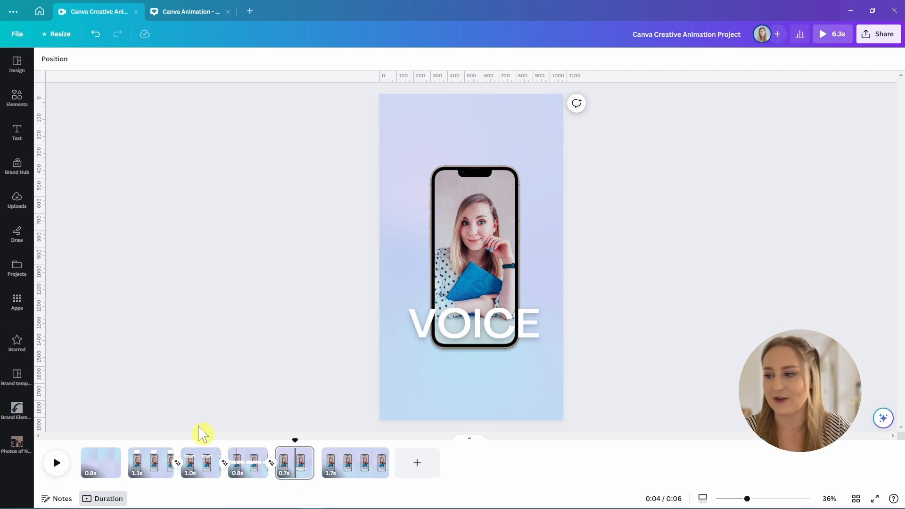
left_click_drag(293, 437, 298, 476)
left_click(500, 333)
left_click(339, 476)
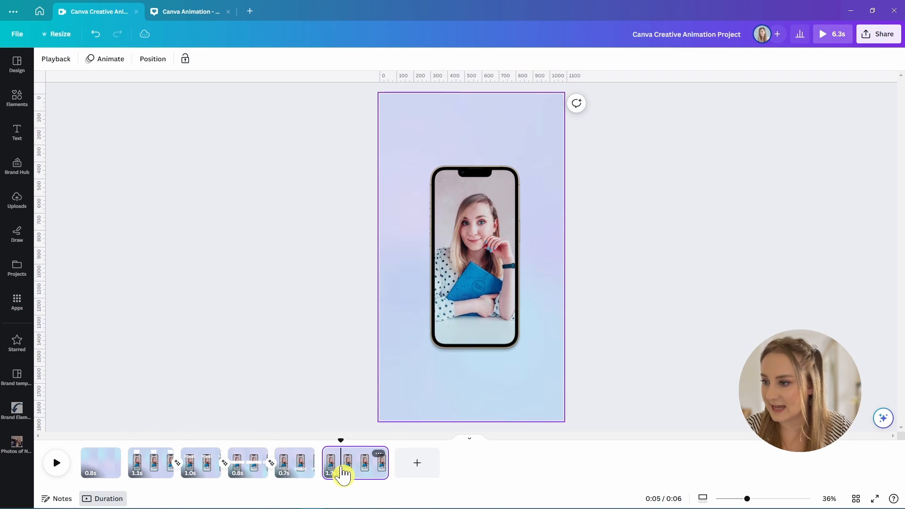
left_click(545, 324)
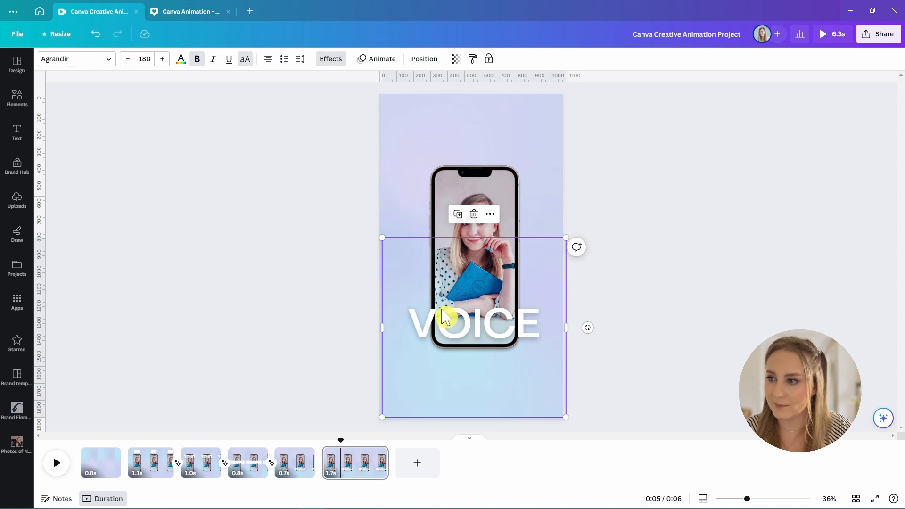
left_click_drag(587, 328, 568, 394)
left_click_drag(460, 245, 453, 429)
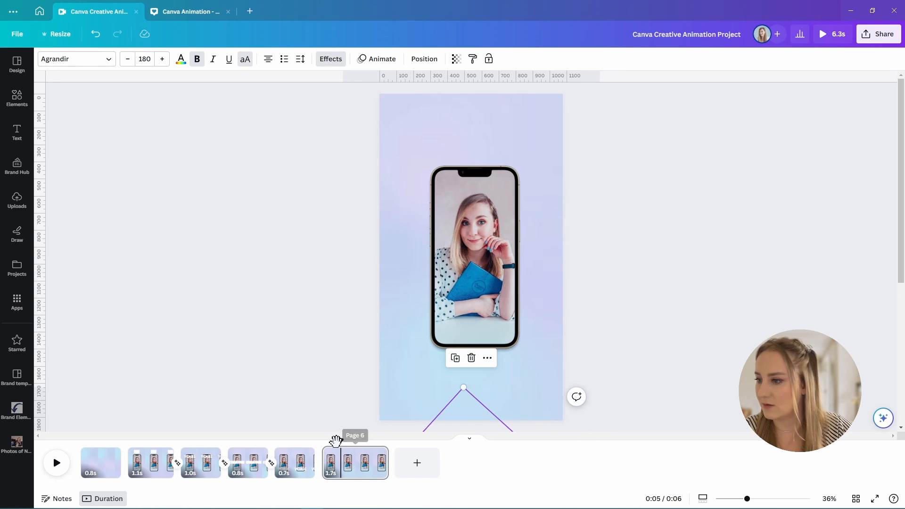
Apply Match & Move between the fifth and sixth pages, lengthen the fourth and fifth pages to 1.0 s, and preview the timeline
left_click(324, 471)
left_click(66, 224)
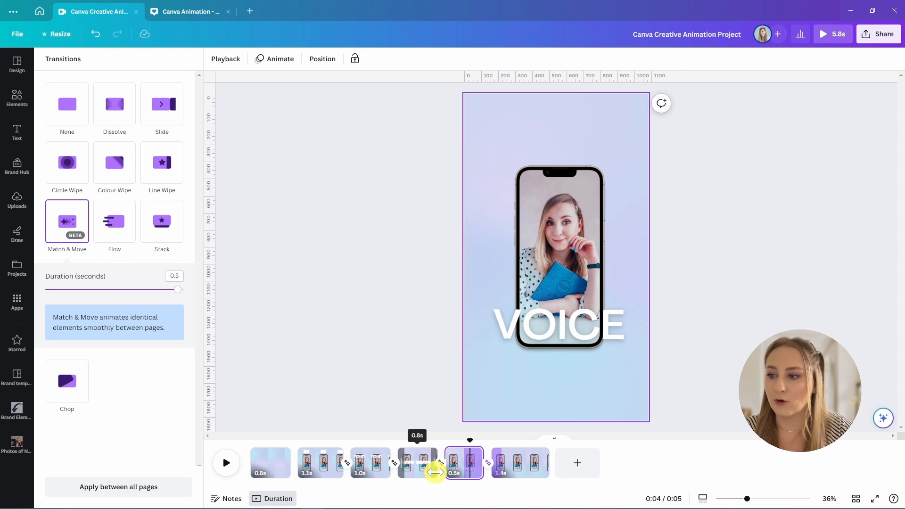
left_click_drag(435, 473, 502, 475)
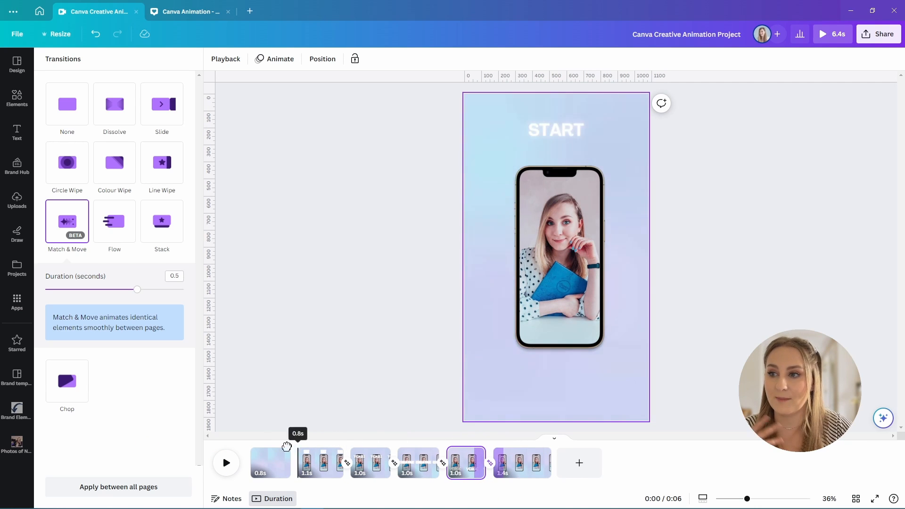
left_click_drag(280, 454, 509, 467)
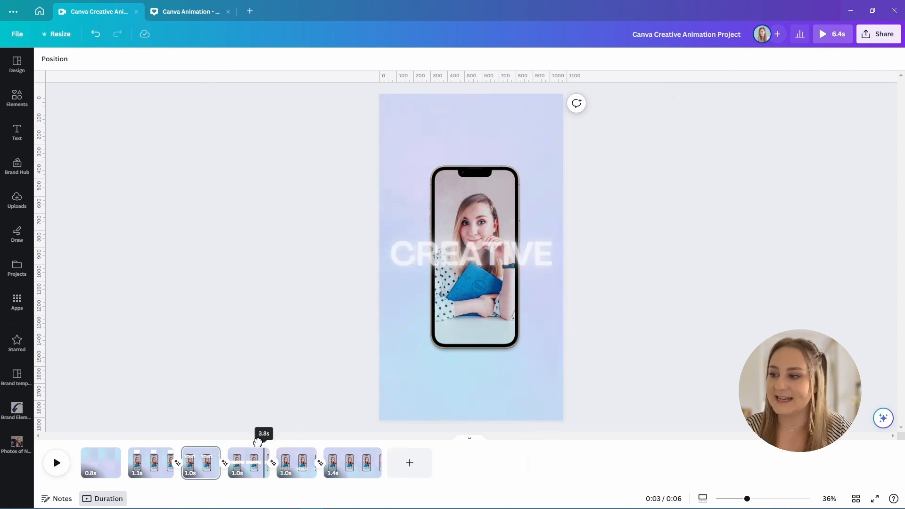
left_click_drag(262, 454, 198, 453)
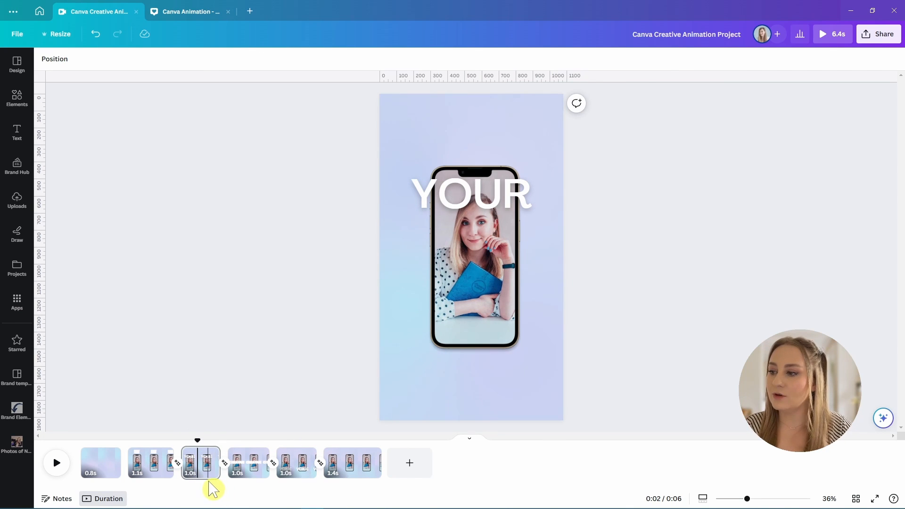
On the third page, search the elements for holographic and show all the graphics results
left_click(207, 478)
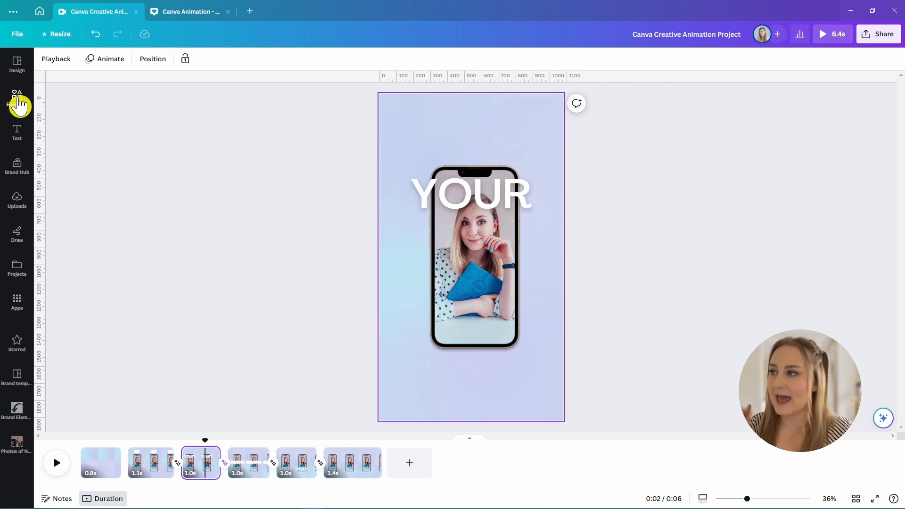
left_click(17, 100)
left_click(18, 101)
left_click(94, 65)
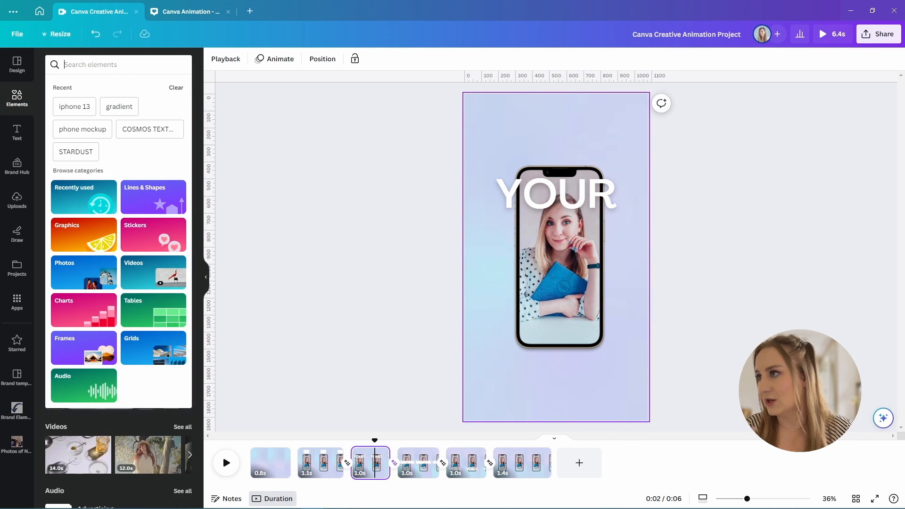
type("holo")
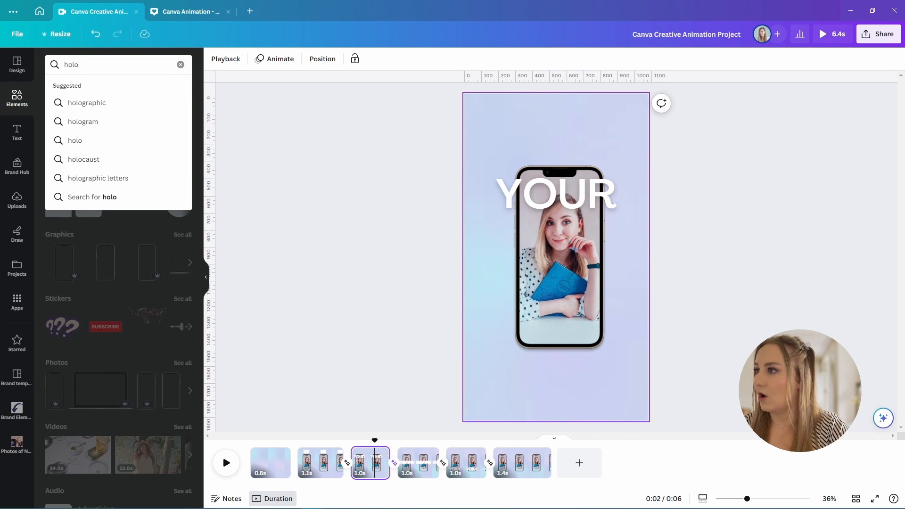
left_click(118, 105)
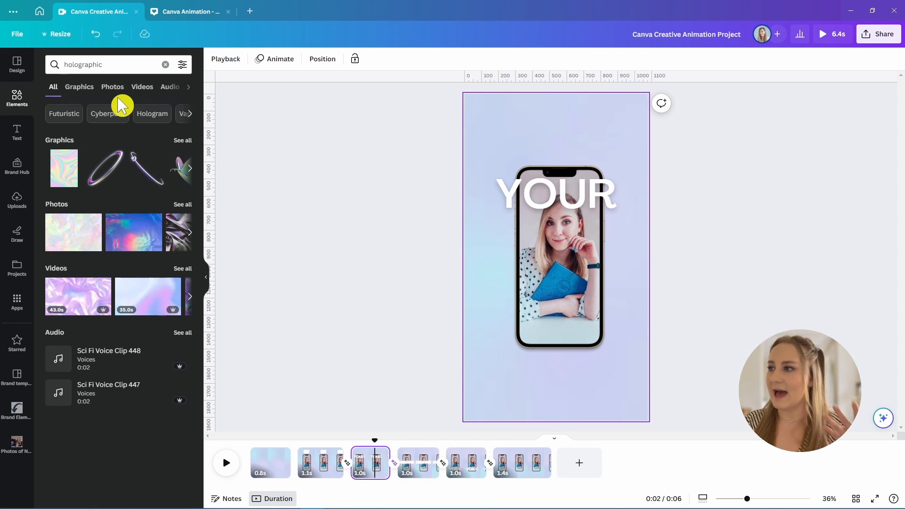
left_click(188, 141)
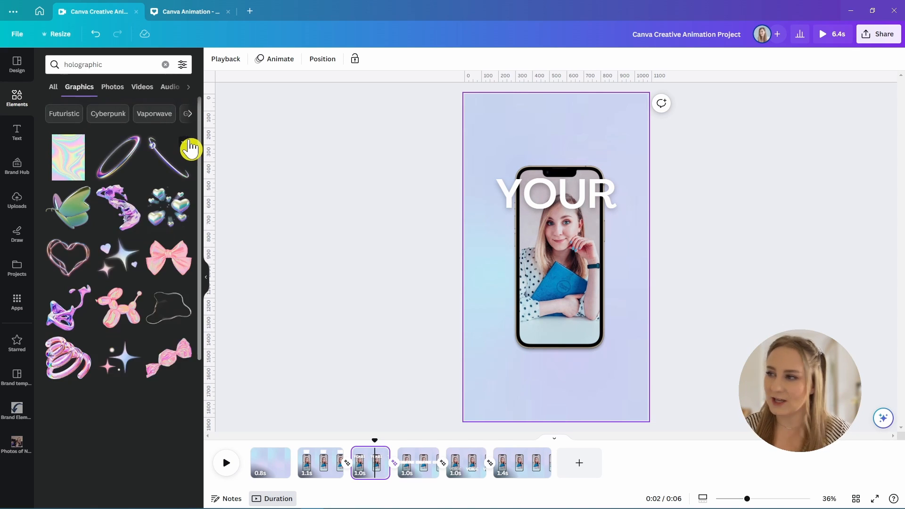
Add the swirled holographic ball graphic to the third page, shrink it to about 339 × 345, and place it over the page's lower left edge
scroll(150, 229, "down", 4)
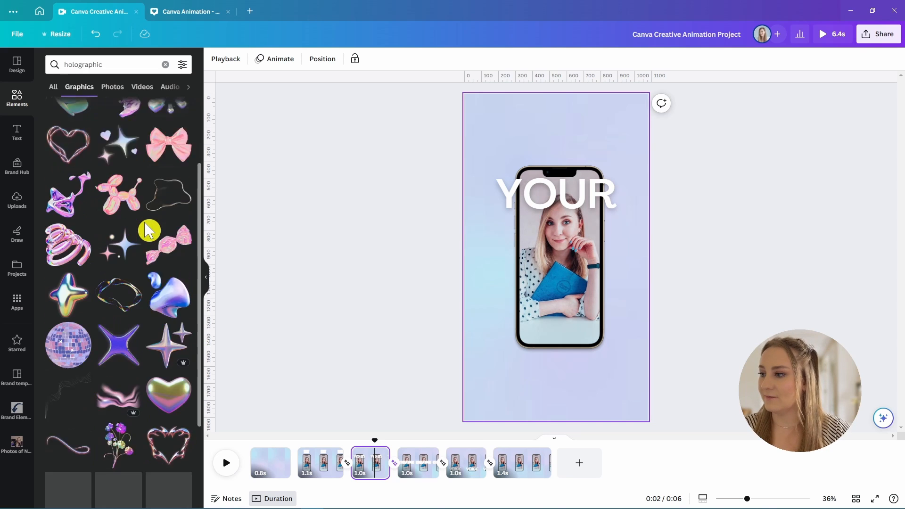
scroll(157, 347, "down", 7)
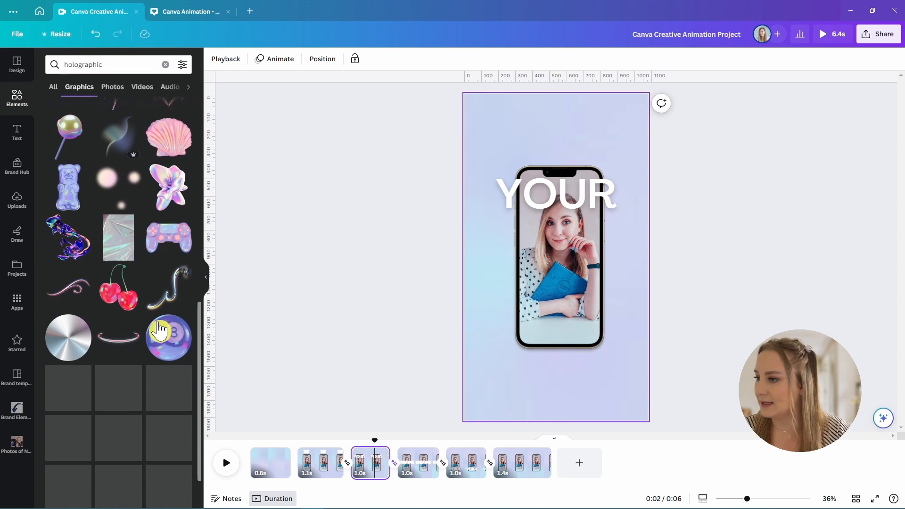
scroll(159, 330, "down", 4)
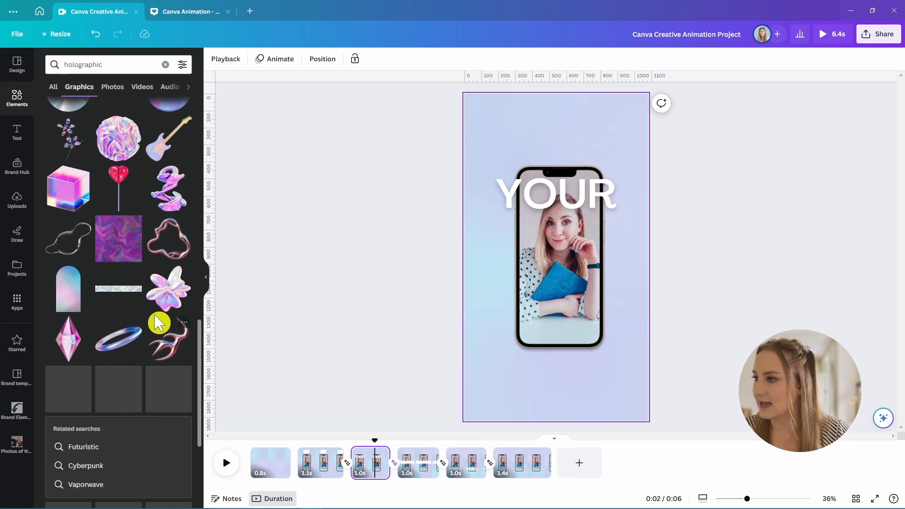
left_click(124, 146)
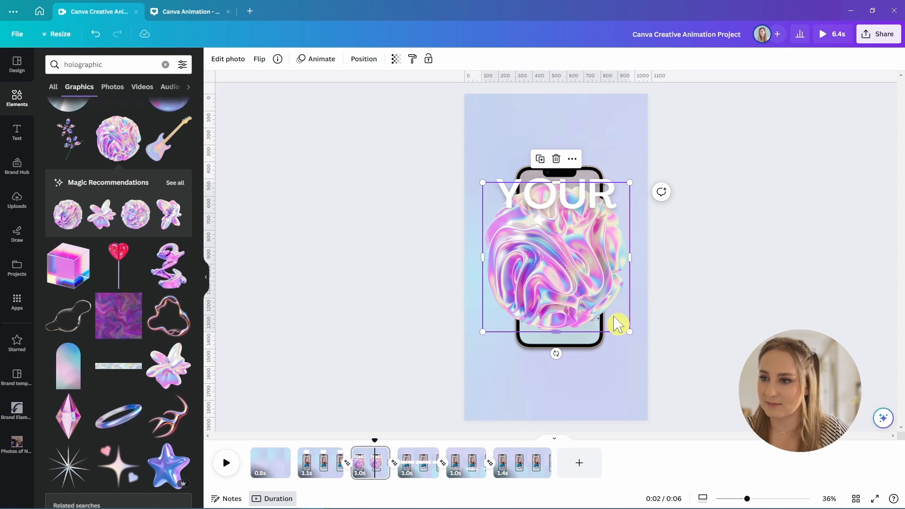
left_click_drag(607, 319, 513, 349)
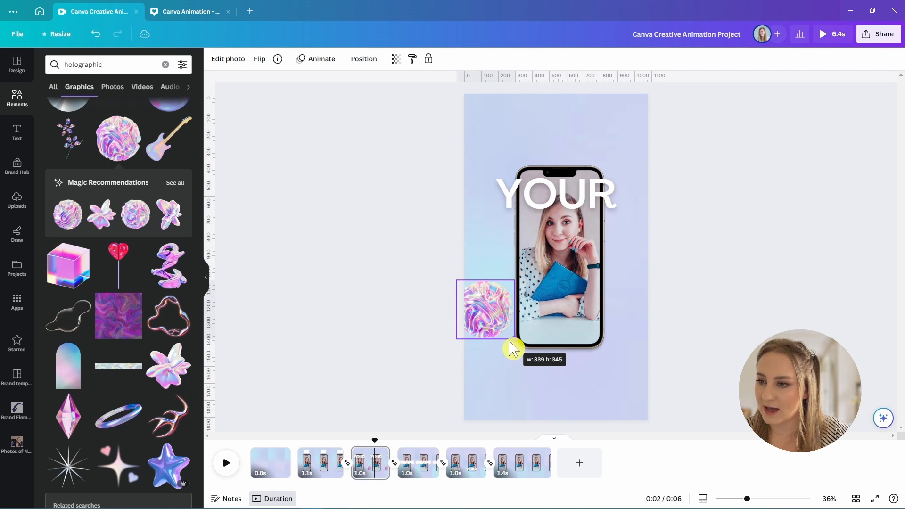
left_click_drag(493, 307, 479, 335)
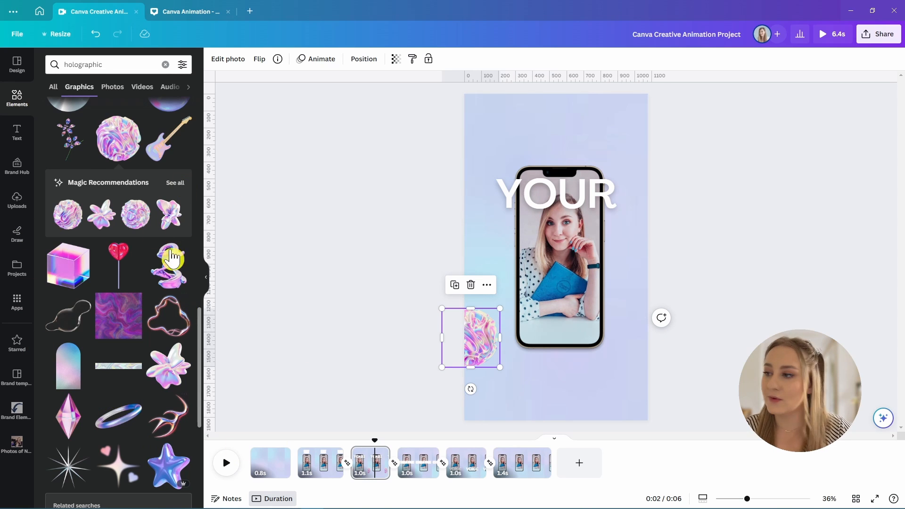
scroll(118, 278, "down", 10)
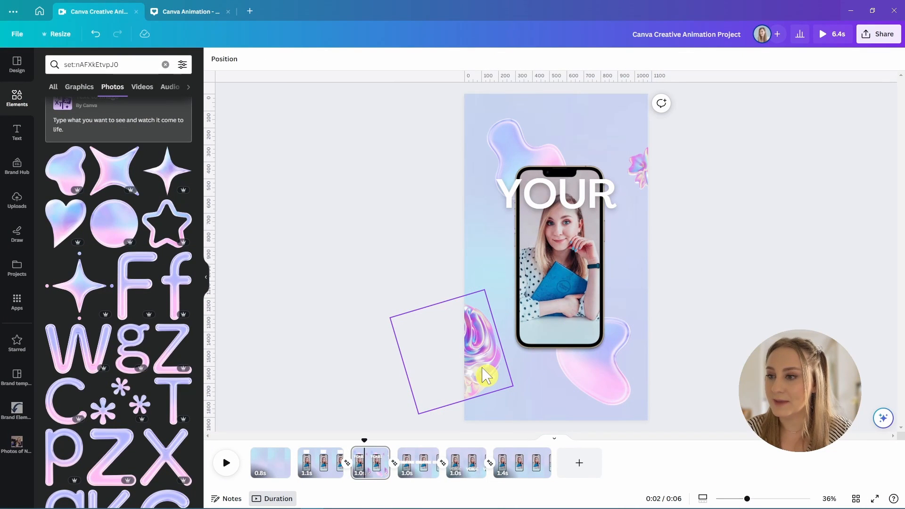
Copy the ball, flower and two blob graphics from the third page and paste them onto the second page
left_click(678, 340)
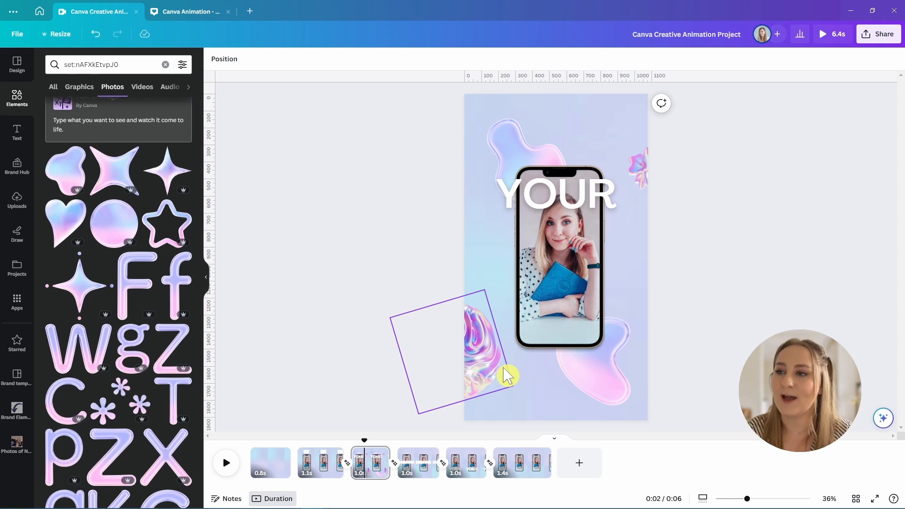
left_click(479, 354)
left_click(352, 66)
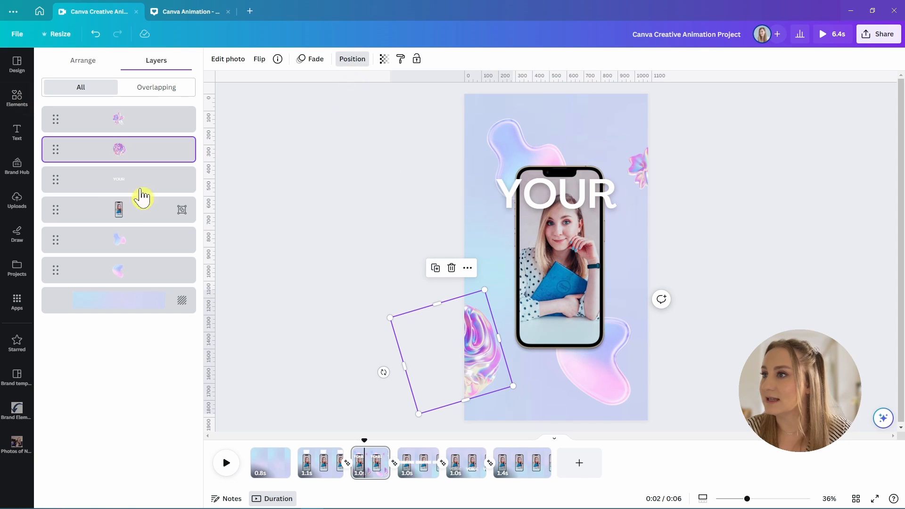
left_click(140, 124, "shift")
left_click(120, 247, "shift")
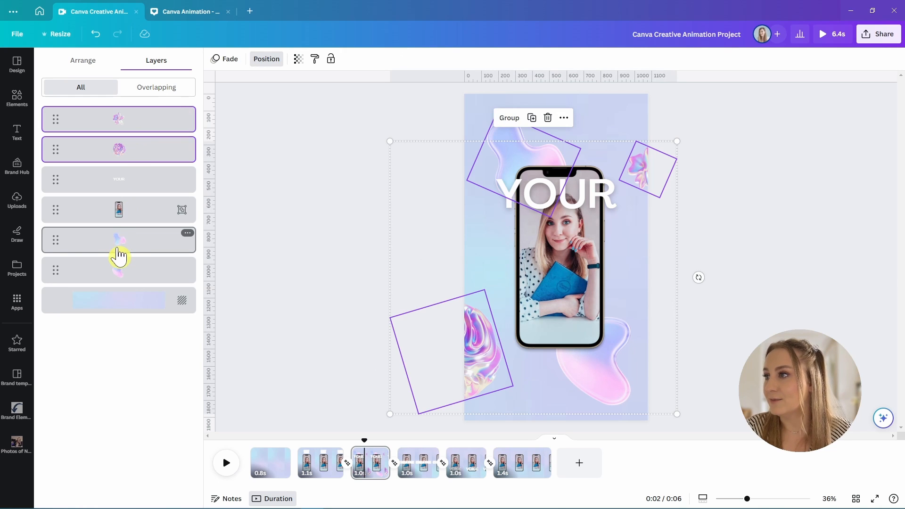
left_click(130, 279, "shift")
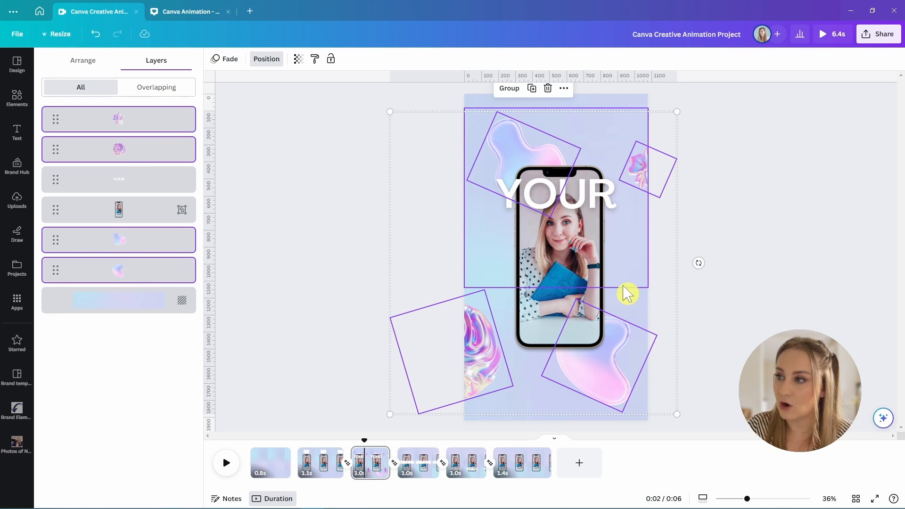
left_click(316, 472)
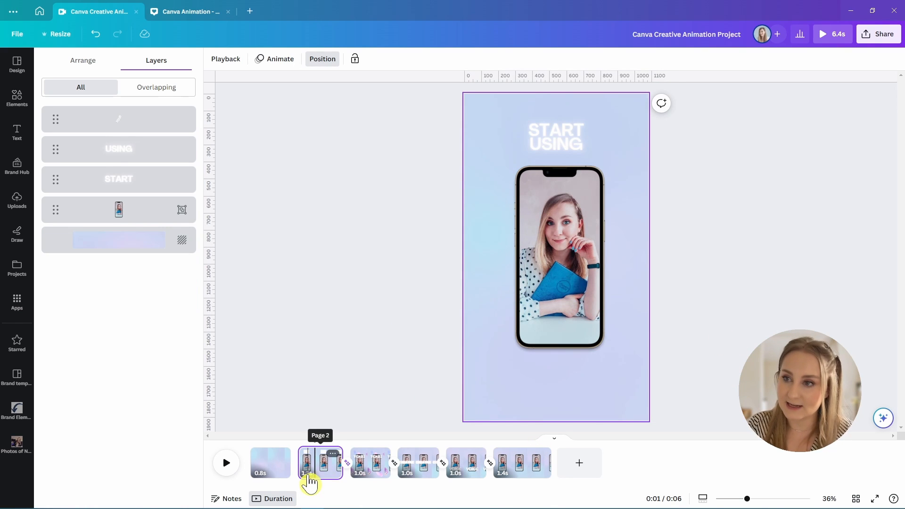
key("ctrl+v")
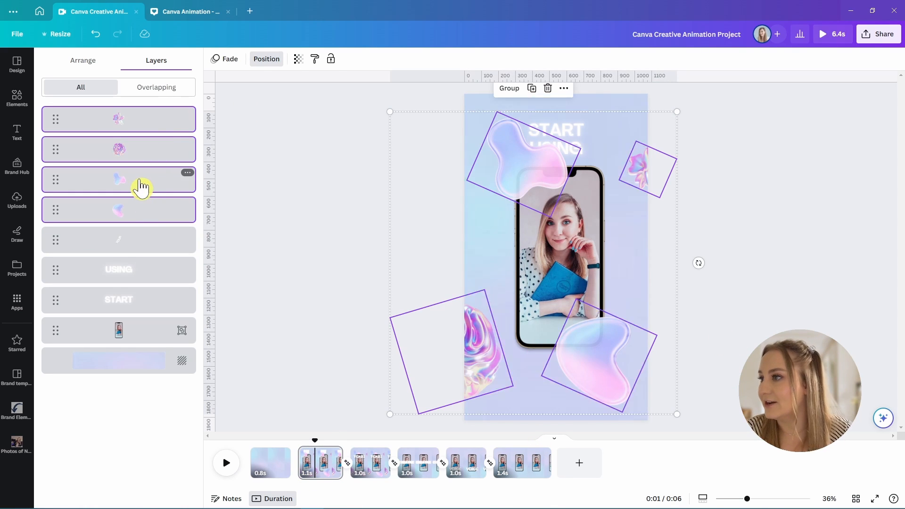
Reorder the second page's layers to put both blobs behind the phone and the ball and flower between the phone and the START text
left_click(140, 182)
left_click(129, 208, "shift")
left_click_drag(137, 182, 129, 345)
left_click(137, 152)
left_click(133, 126, "shift")
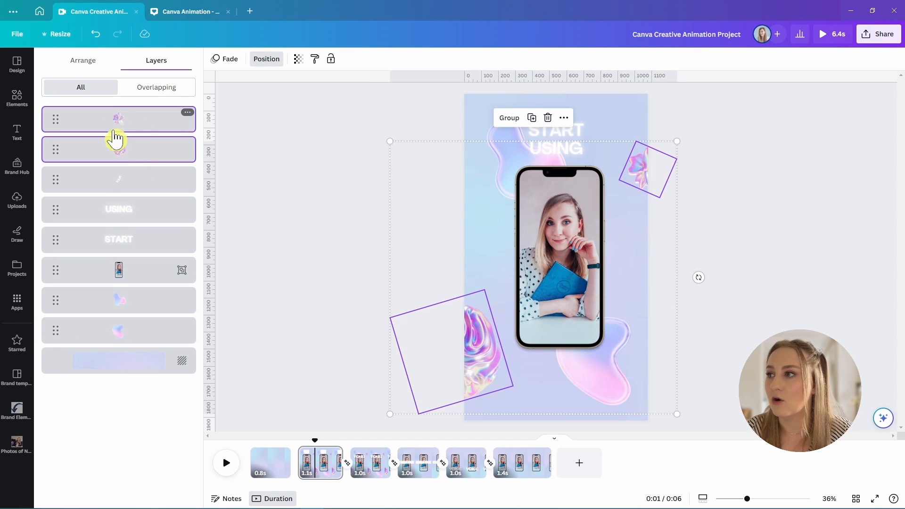
left_click_drag(115, 139, 124, 204)
left_click(133, 247)
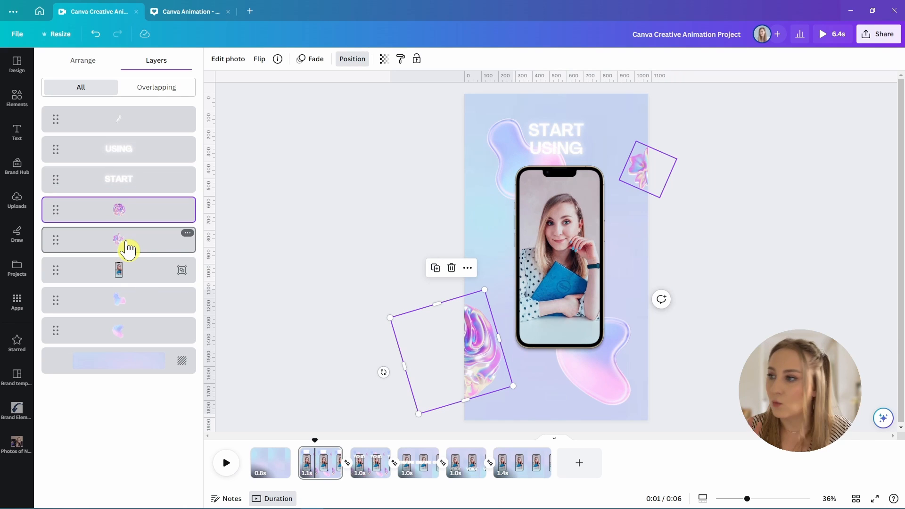
left_click(125, 252)
left_click(141, 213)
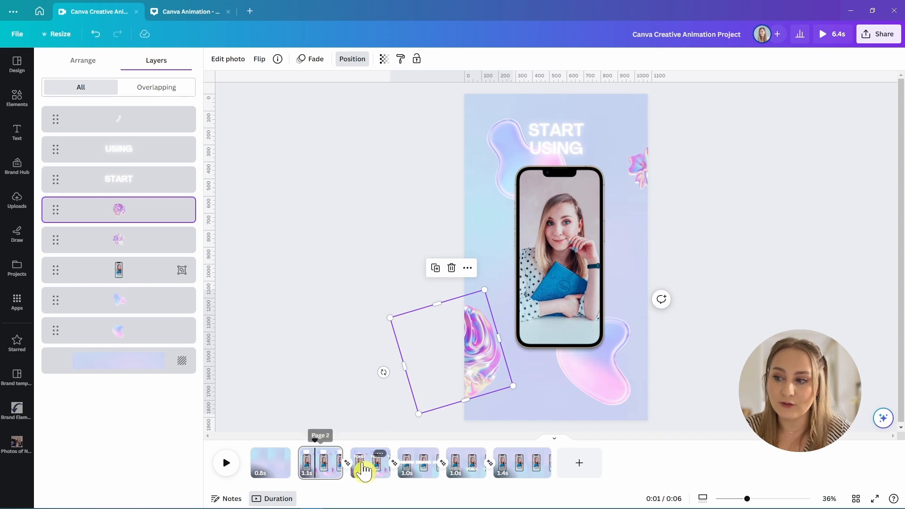
Shrink and rotate the swirled ball on the second page and move it off the page's left edge
left_click_drag(315, 440, 334, 445)
key("ctrl+z")
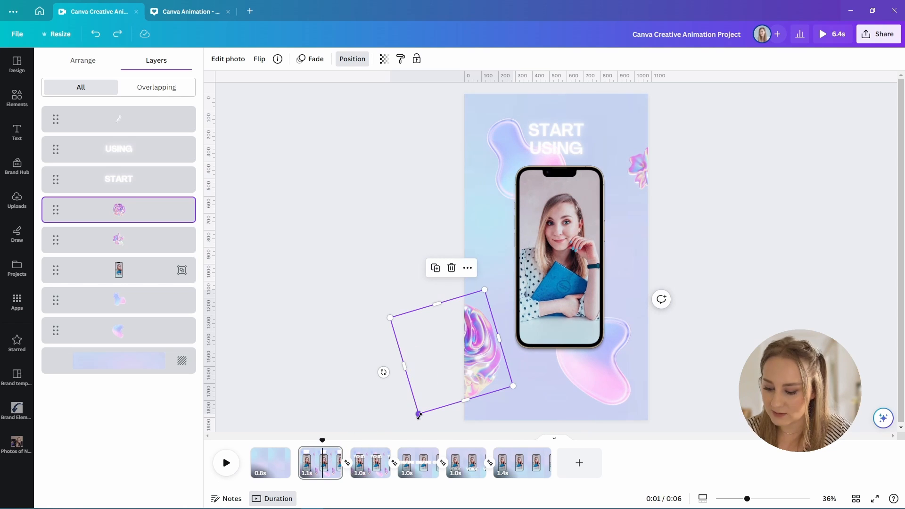
left_click_drag(418, 415, 434, 392)
left_click_drag(400, 367, 455, 351)
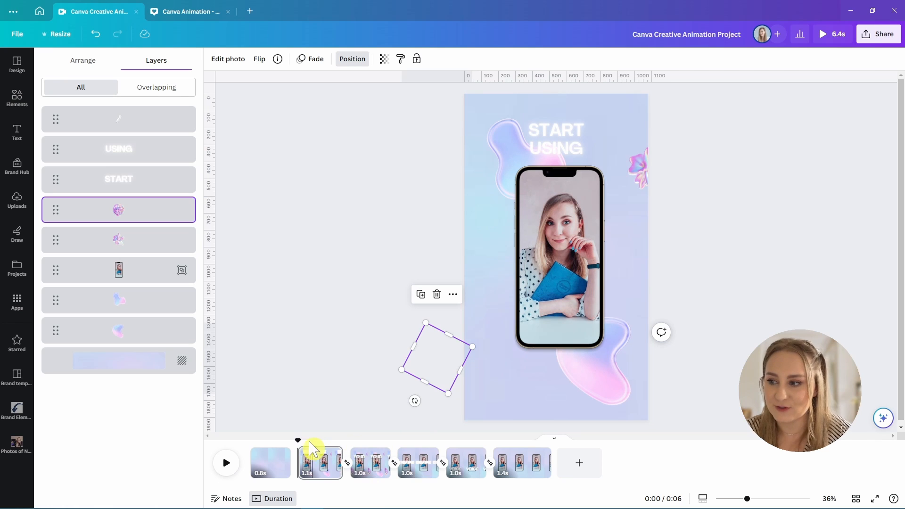
On the third page, select the upper blob graphic that lies beneath the YOUR text box
left_click(360, 465)
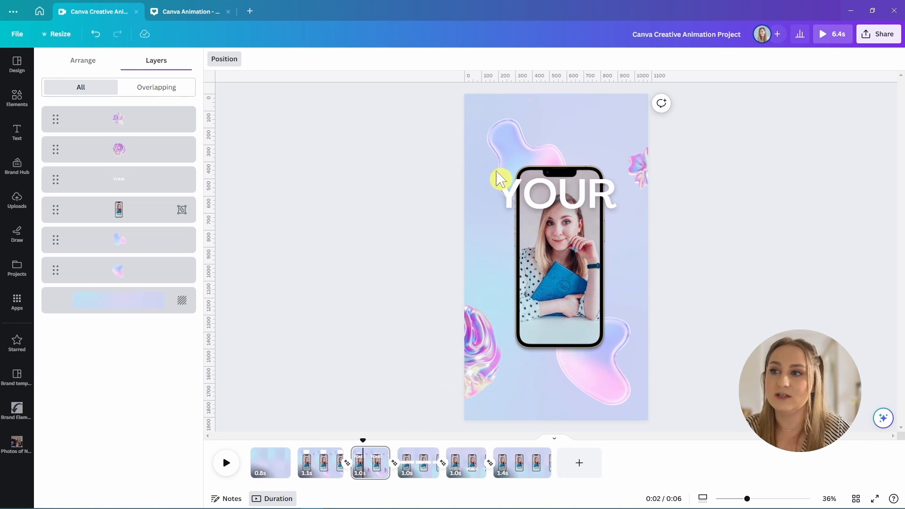
left_click(515, 131)
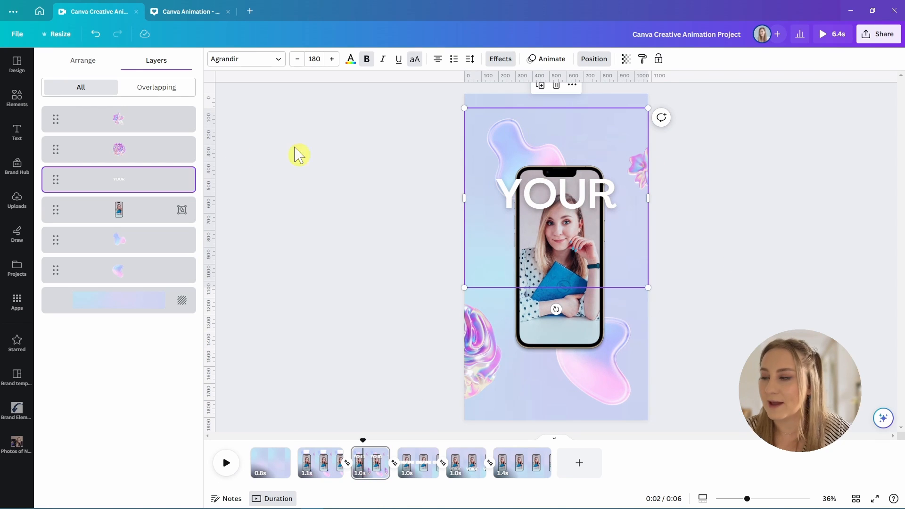
left_click(123, 241)
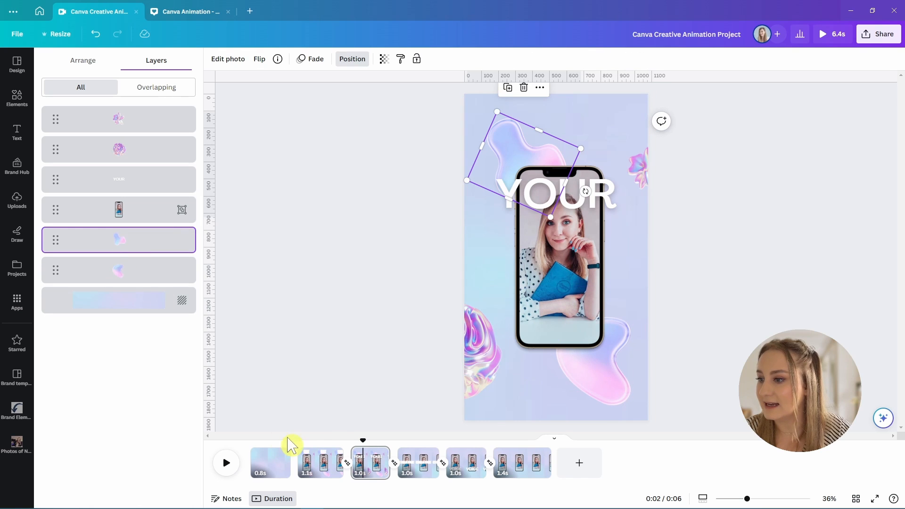
Scrub the timeline between the second and third pages to preview how the added graphics move into place
left_click(313, 462)
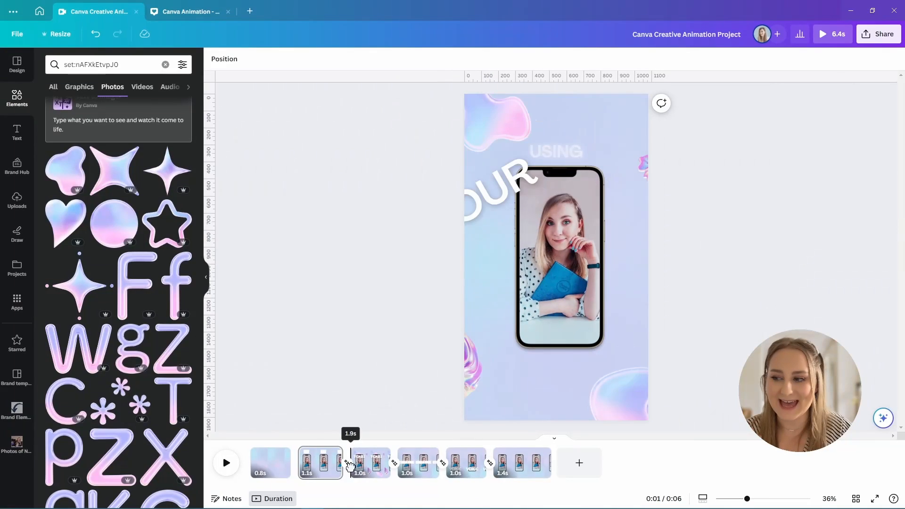
left_click(364, 464)
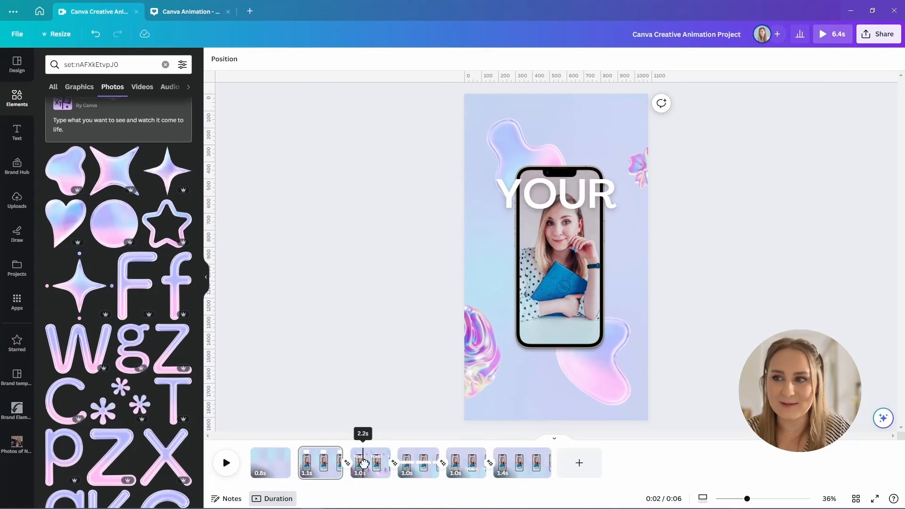
mouse_move(364, 465)
left_mouse_down()
mouse_move(338, 464)
mouse_move(366, 466)
left_mouse_up()
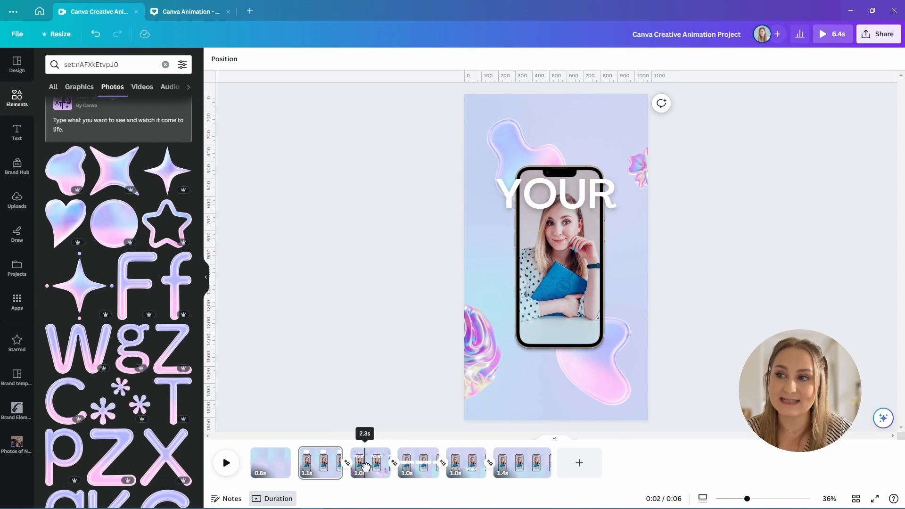
left_click(369, 467)
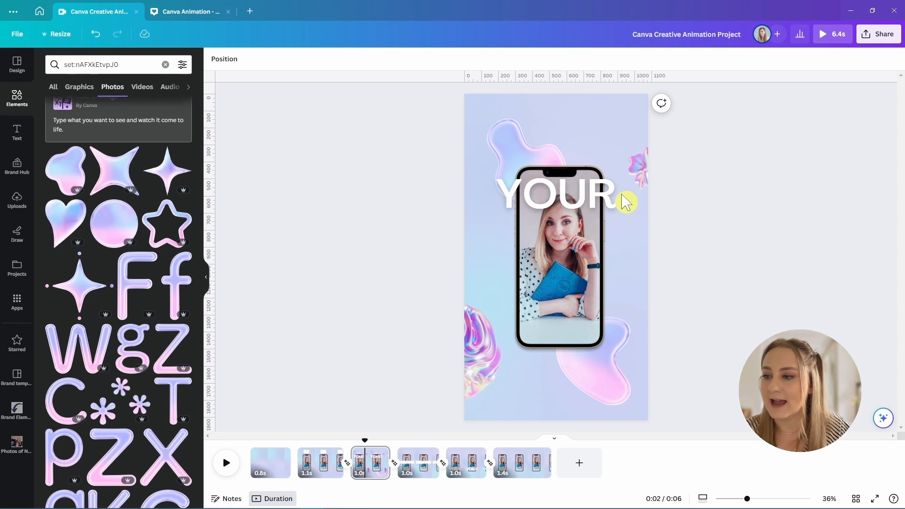
left_click_drag(367, 438, 339, 440)
Inspect the off-page positions of the second page's graphics and scrub through the transition to the third page
left_click(320, 464)
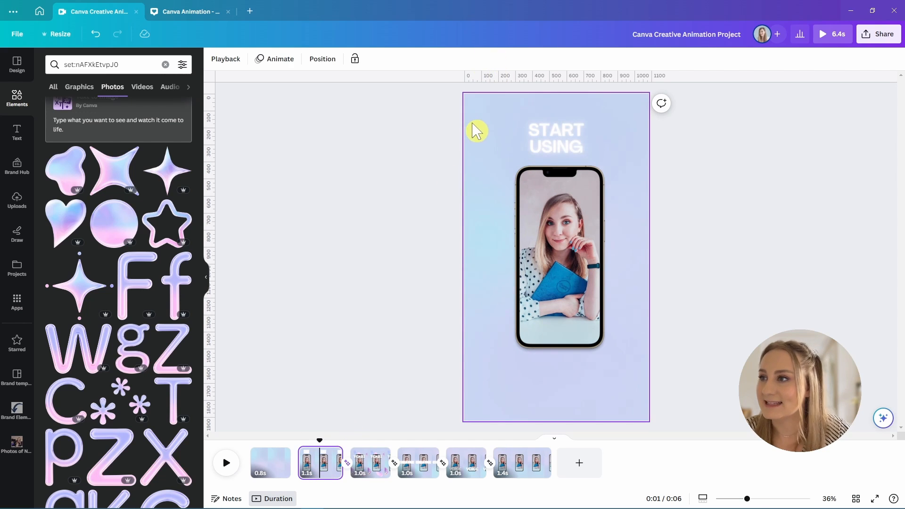
left_click(477, 131)
left_click(487, 100)
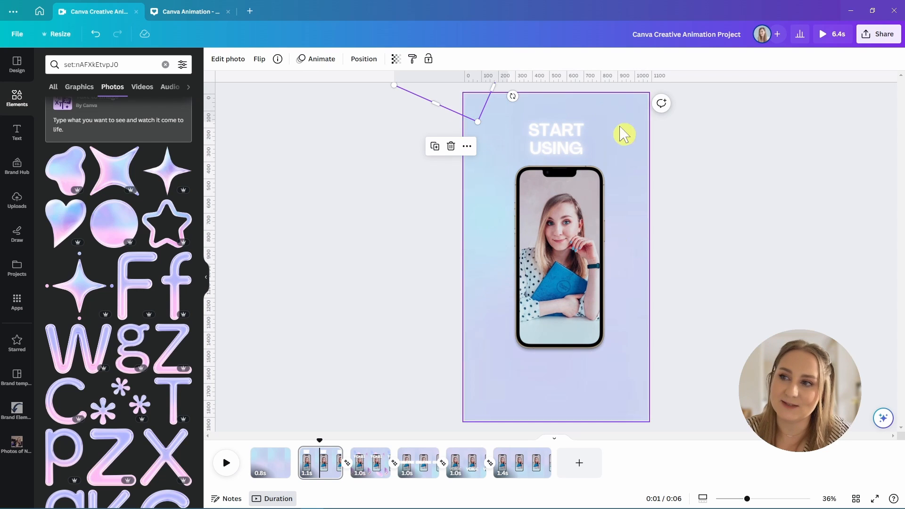
left_click(652, 420)
left_click(657, 419)
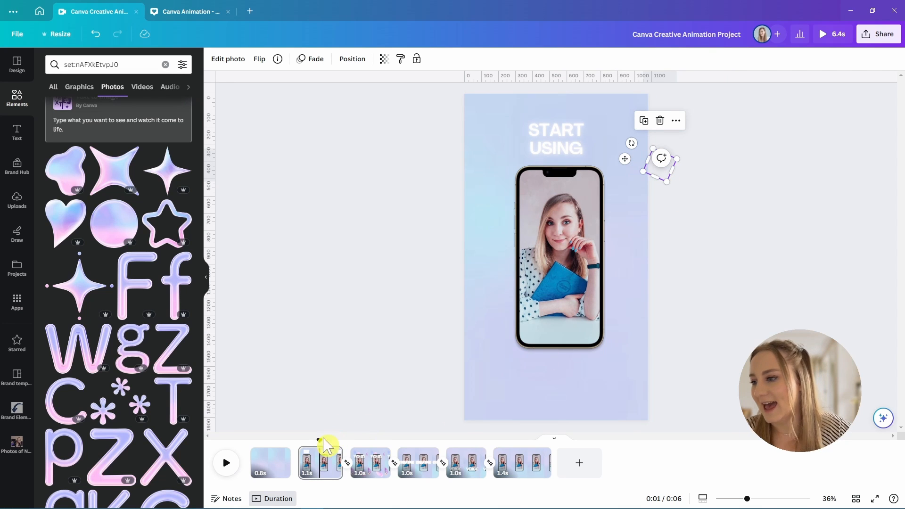
left_click_drag(326, 445, 361, 438)
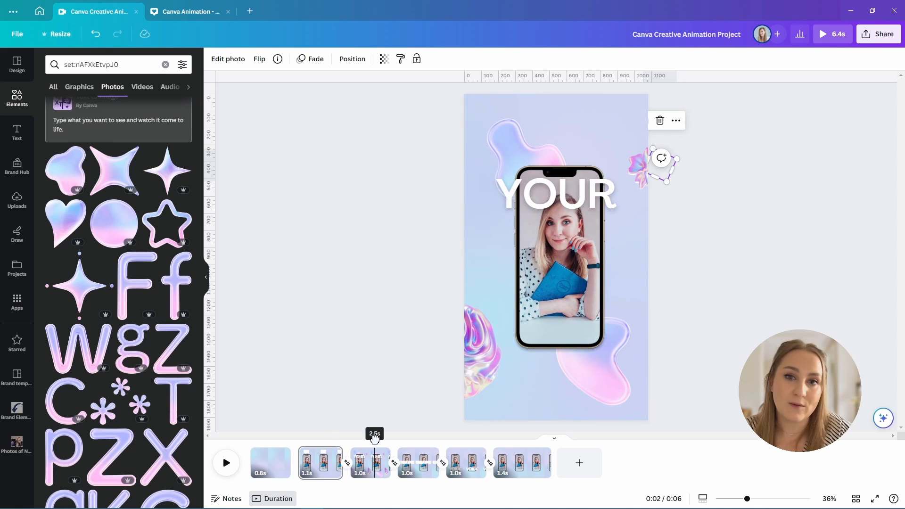
mouse_move(375, 438)
left_mouse_down()
mouse_move(405, 433)
mouse_move(377, 438)
left_mouse_up()
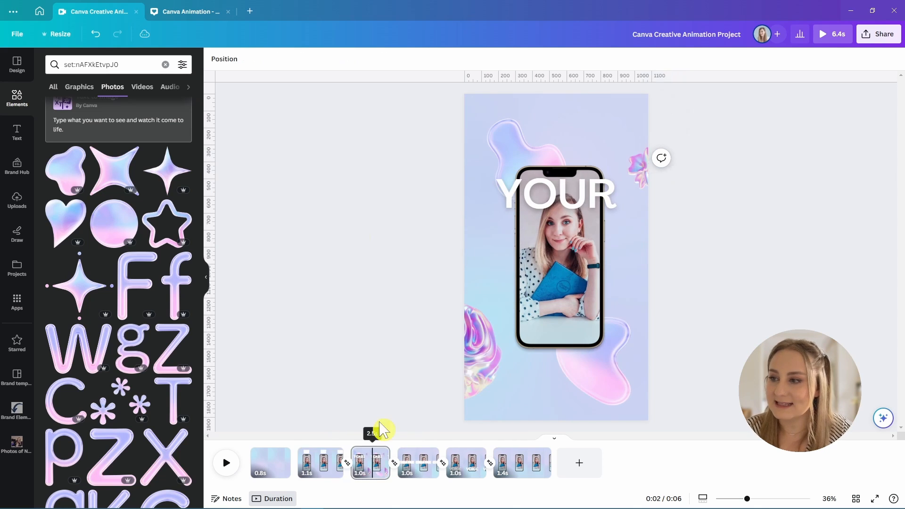
Copy the two blobs, the swirled ball and the flower from the third page and paste them onto the CREATIVE page
left_click(370, 462)
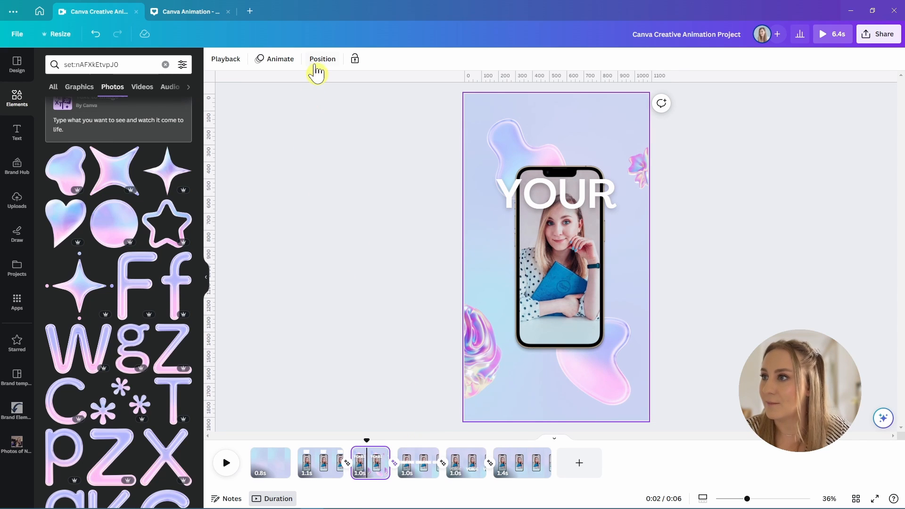
left_click(322, 59)
left_click(142, 133)
left_click(139, 150, "shift")
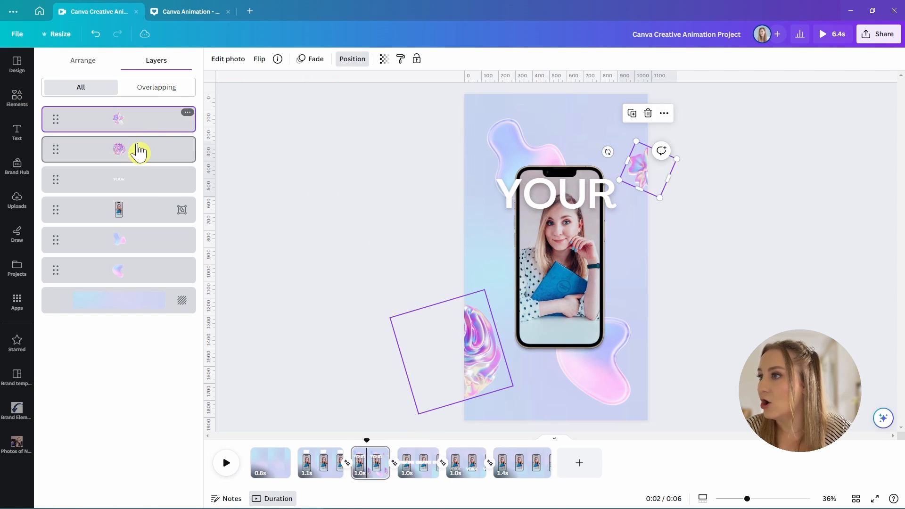
left_click(128, 238, "shift")
left_click(153, 273, "shift")
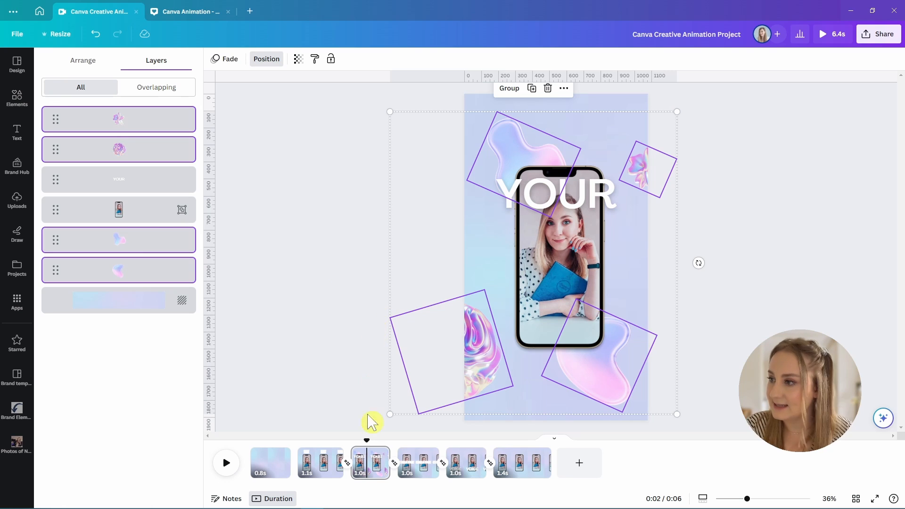
left_click(417, 460)
key("ctrl+v")
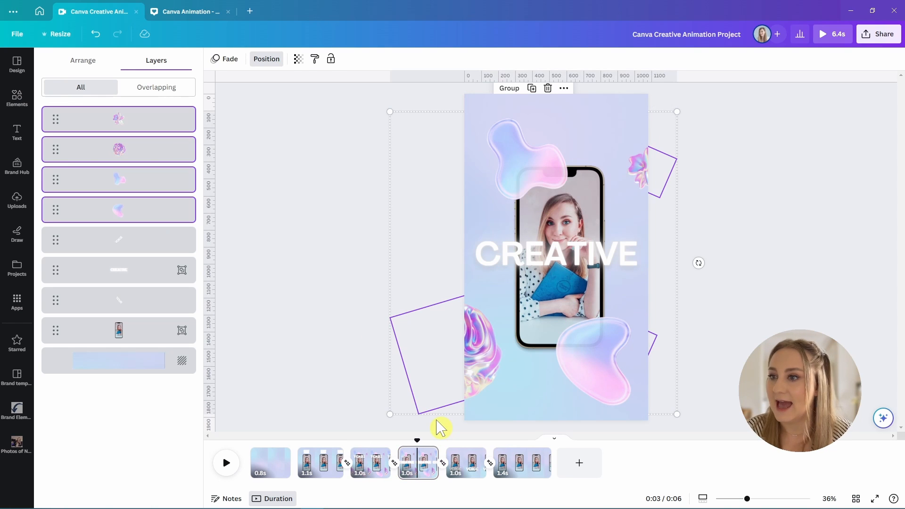
Reorder the pasted graphics on the CREATIVE page: both blobs behind the phone, the ball and flower between the phone and the text
left_click(132, 157, "shift")
left_click(142, 121, "shift")
left_click_drag(130, 198, 131, 338)
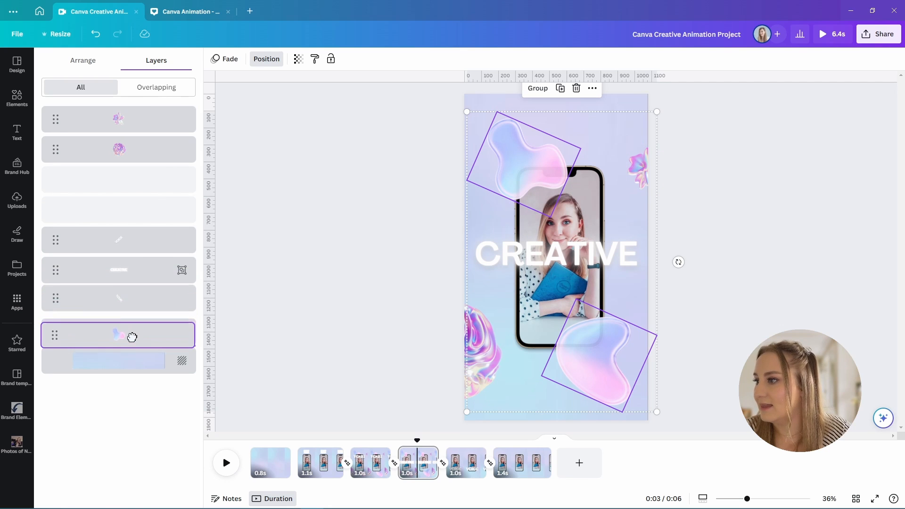
left_click(140, 132, "shift")
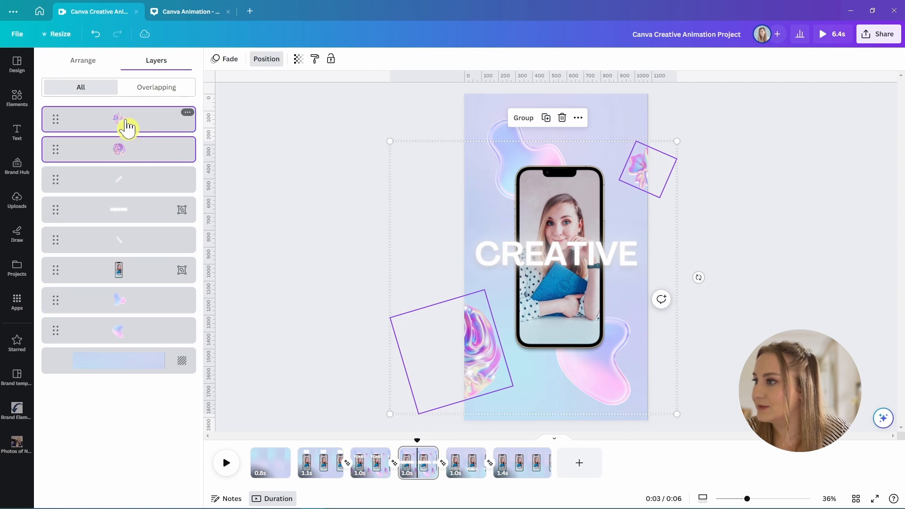
left_click_drag(125, 125, 128, 261)
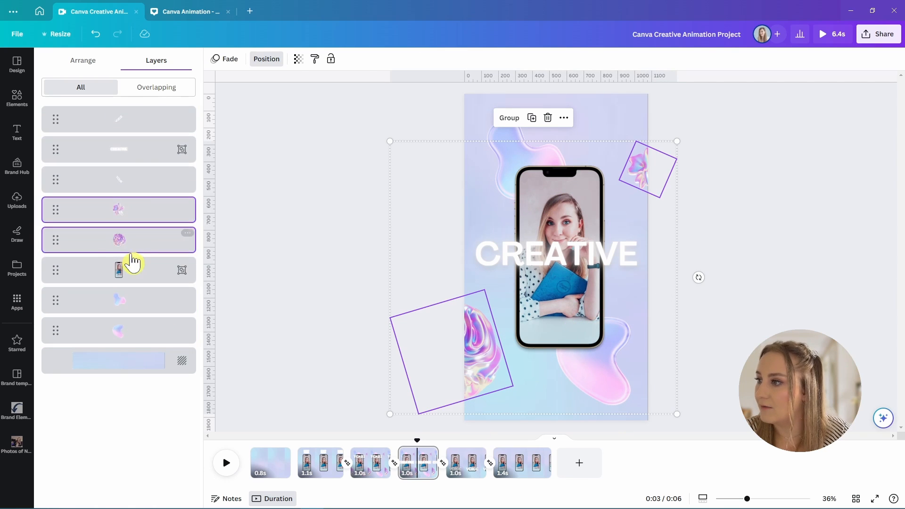
left_click(324, 269)
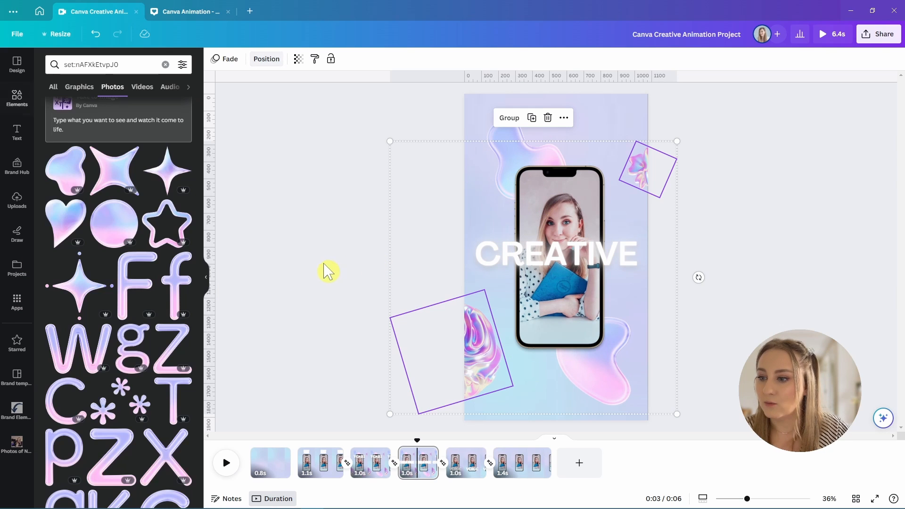
Rotate the swirled ball on the CREATIVE page to -3° and move it up along the left edge beside the upper blob
left_click_drag(419, 439, 406, 453)
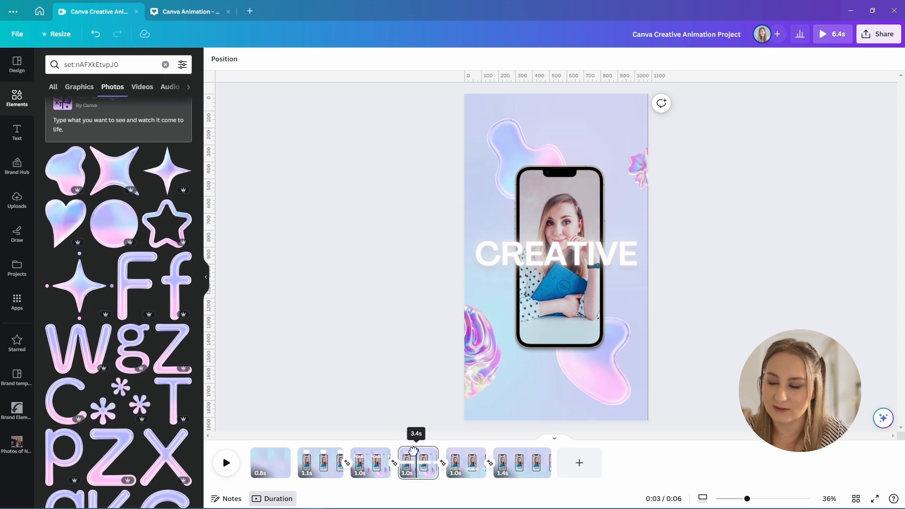
left_click(488, 369)
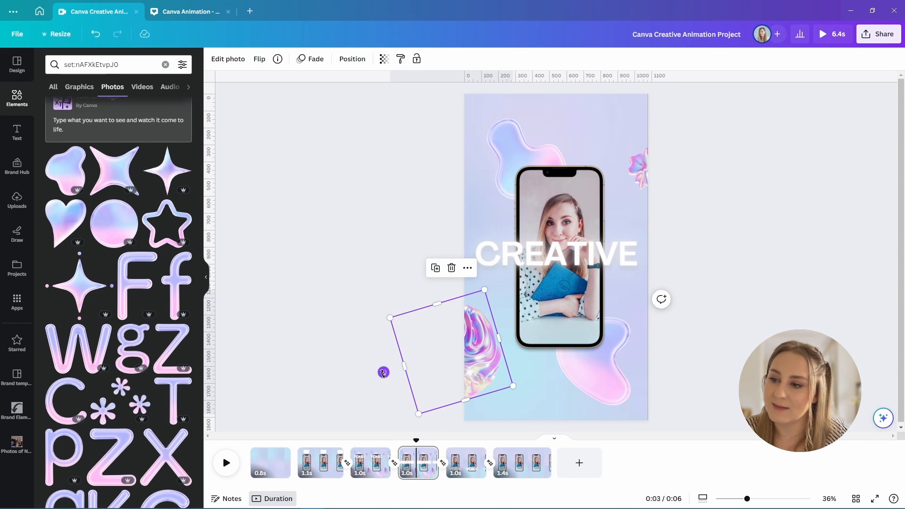
left_click_drag(384, 372, 508, 348)
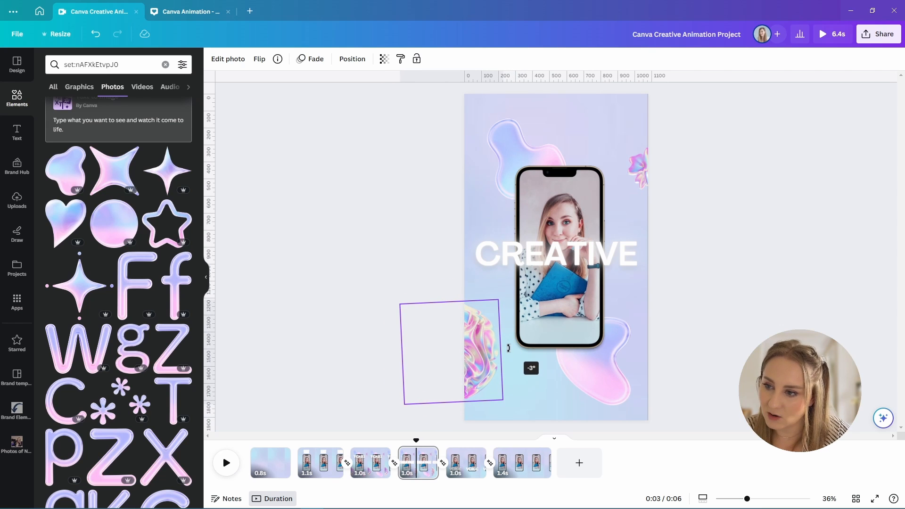
left_click_drag(487, 384, 489, 195)
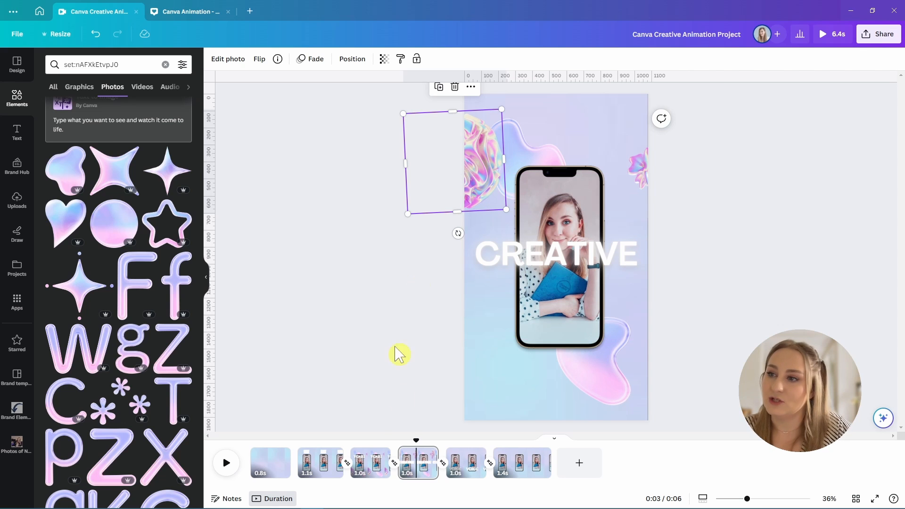
Scrub the timeline from the YOUR page through the CREATIVE page to the VOICE page to preview the graphics' movement
left_click_drag(415, 441, 385, 448)
left_click(386, 458)
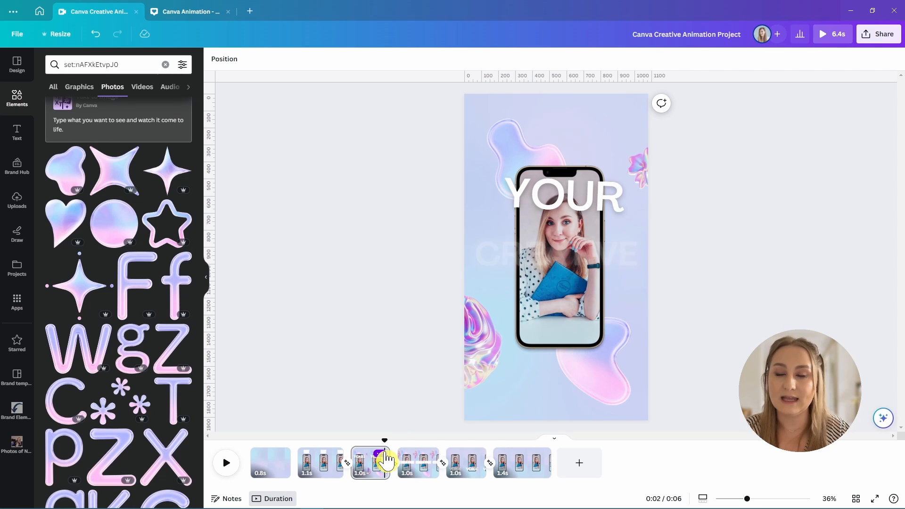
left_click_drag(385, 441, 439, 480)
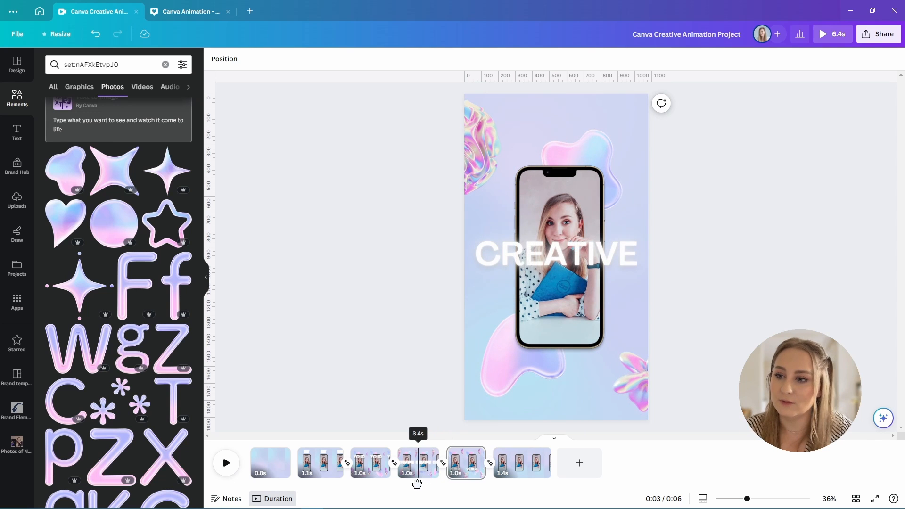
left_click_drag(417, 484, 466, 432)
left_click(473, 457)
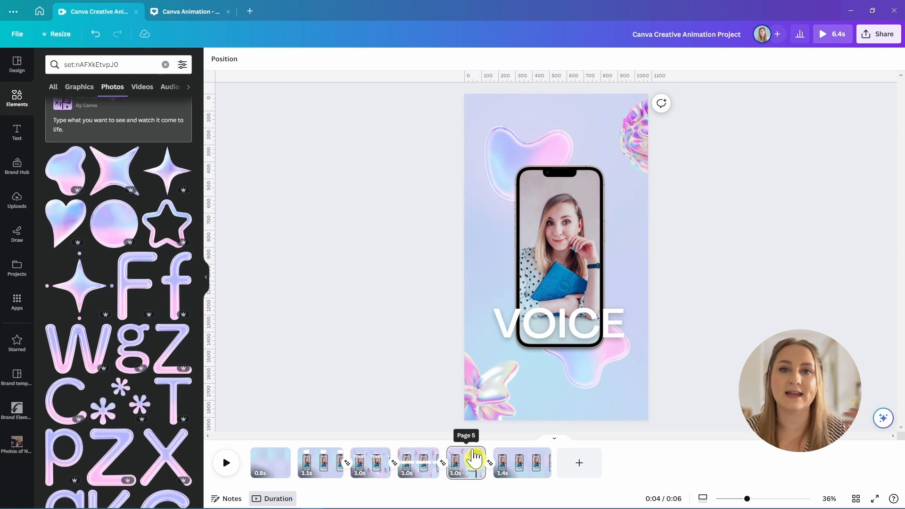
Add a heading reading "unapologetically" to the third page and convert it to uppercase
left_click(370, 465)
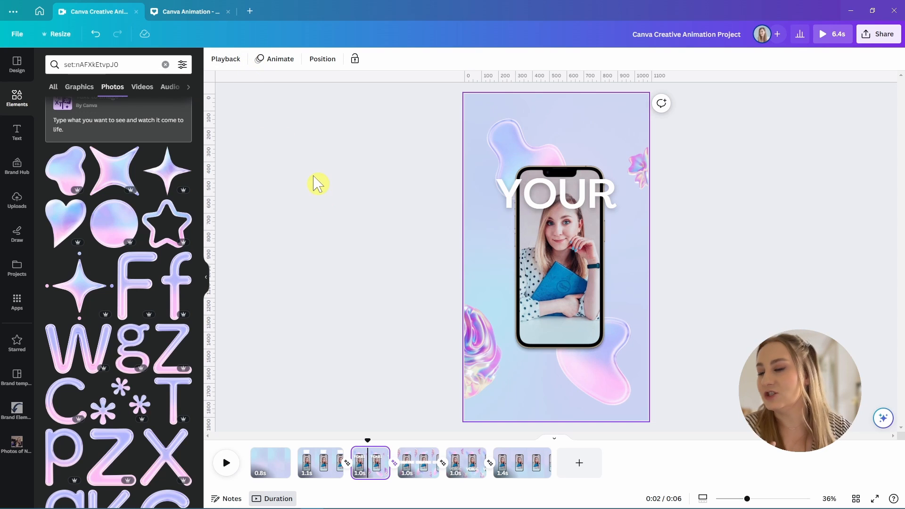
left_click(21, 139)
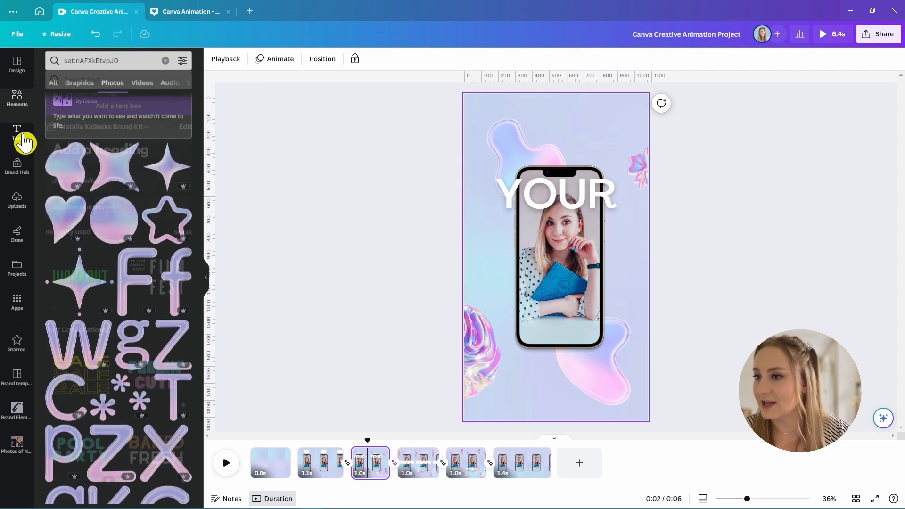
left_click(101, 142)
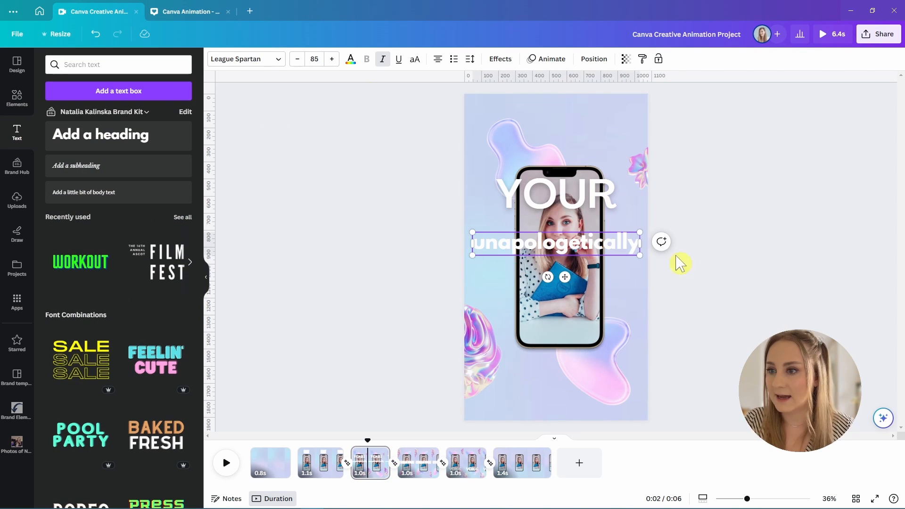
left_click(416, 63)
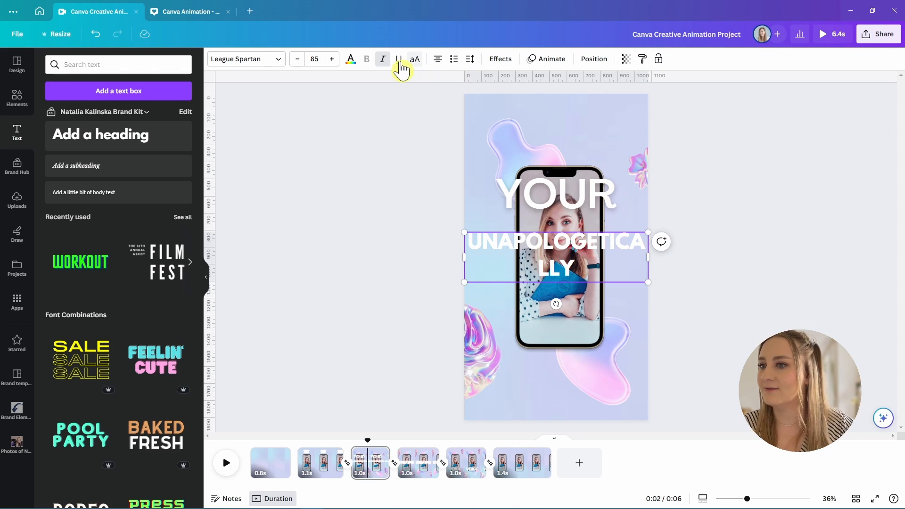
Change the UNAPOLOGETICALLY text's font to Wedges and turn off its italics
left_click(247, 65)
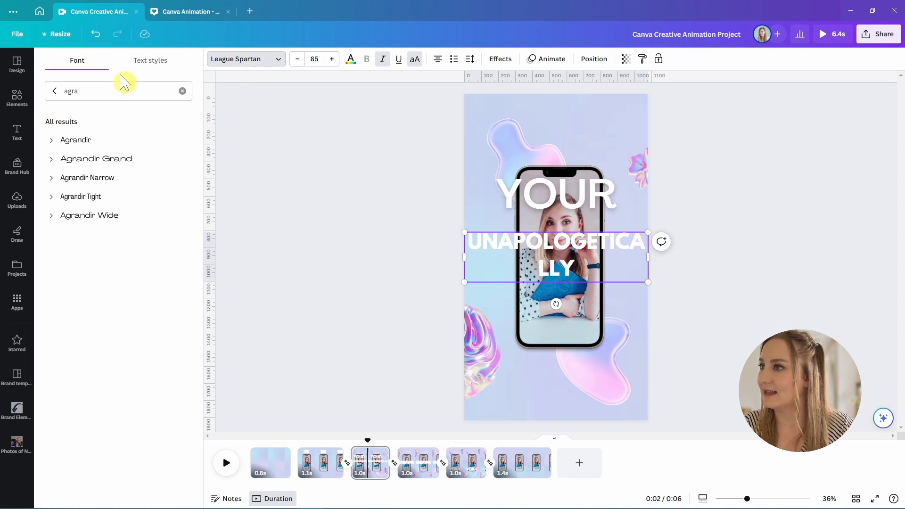
left_click(182, 91)
type("wed")
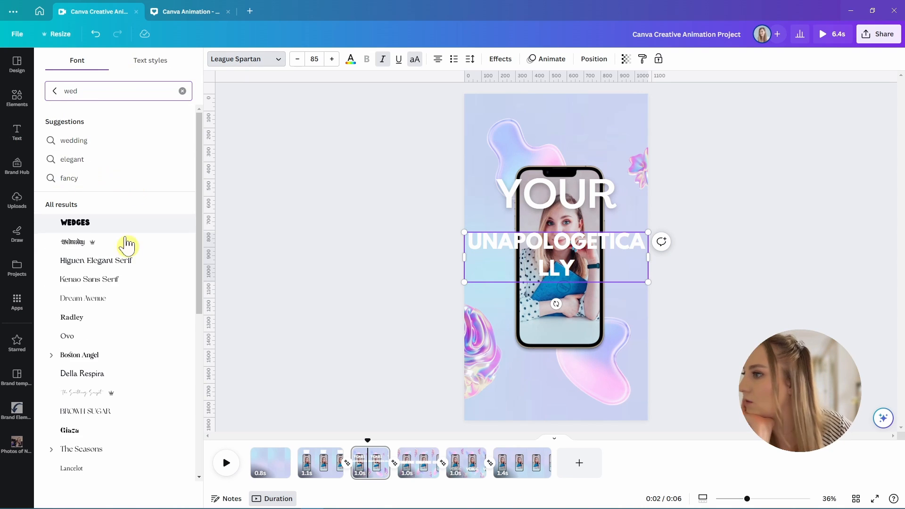
left_click(135, 229)
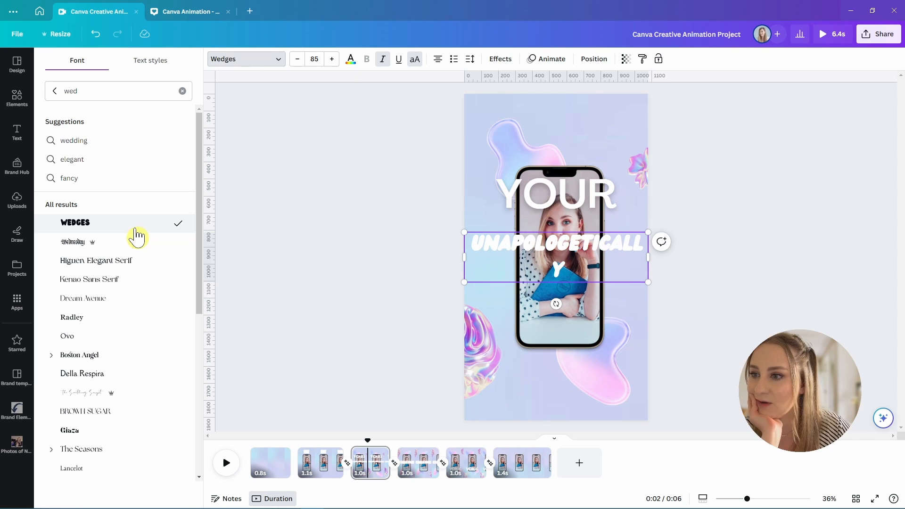
left_click(383, 61)
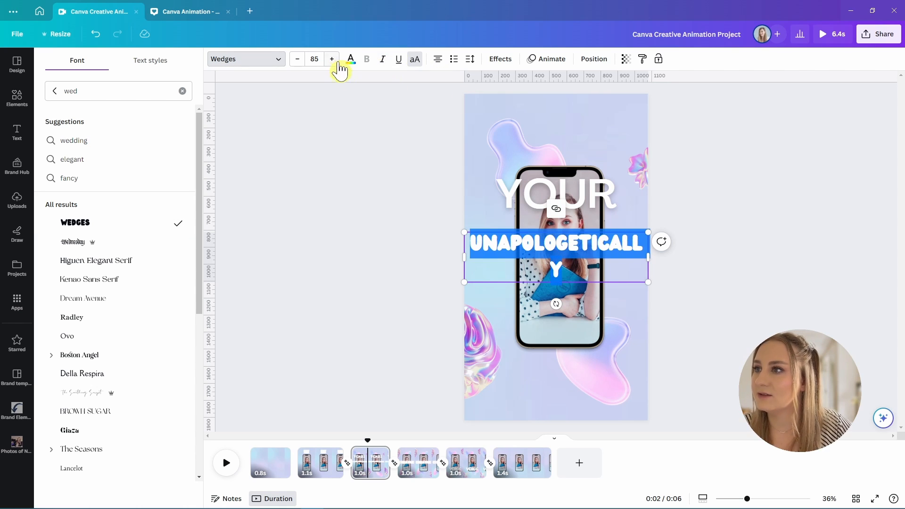
Set the UNAPOLOGETICALLY text to size 42 and move it left and slightly down to the page's left margin guide
left_click(314, 59)
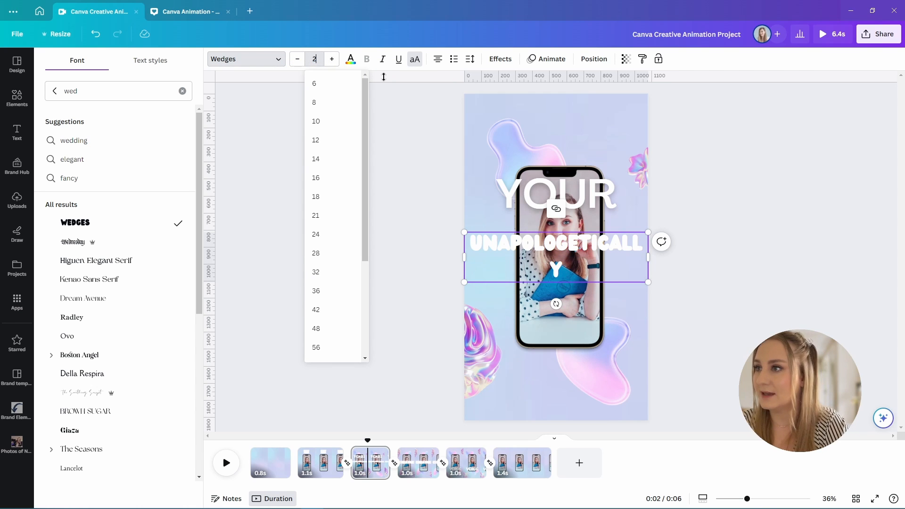
type("43")
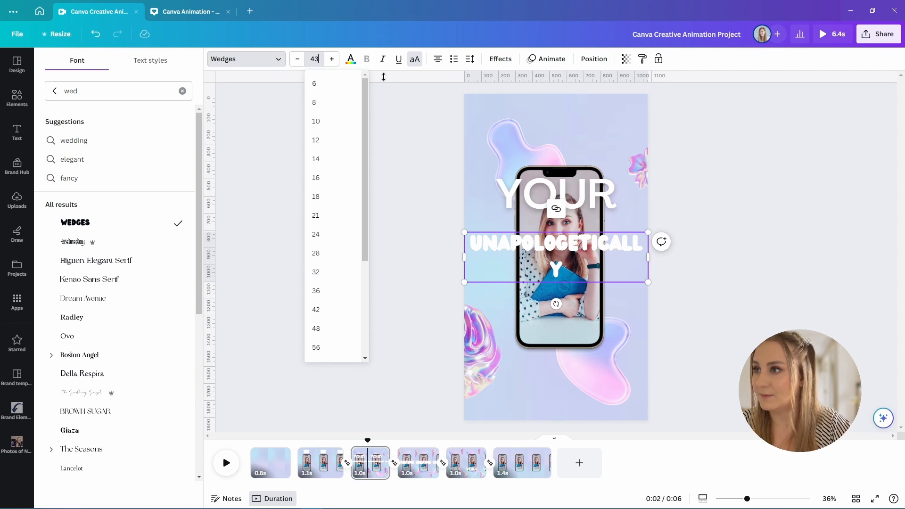
key("BackSpace")
type("2")
key("Return")
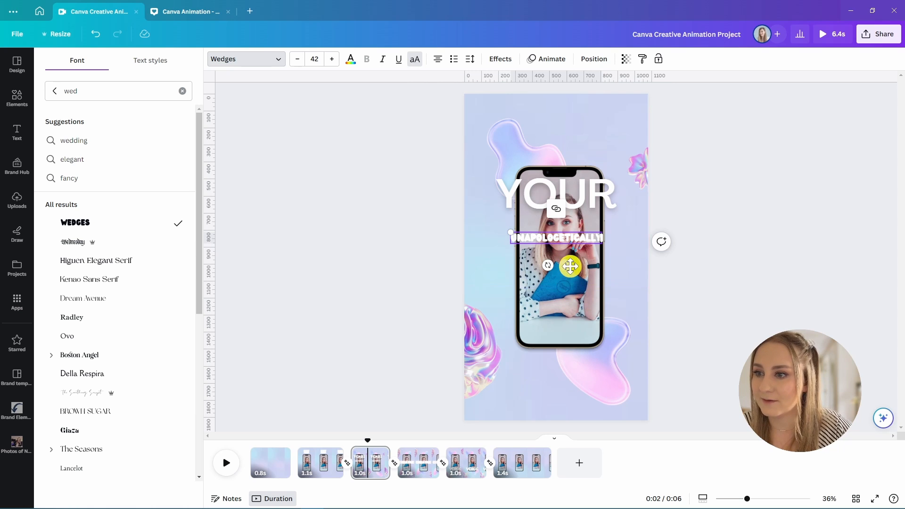
left_click_drag(570, 267, 537, 273)
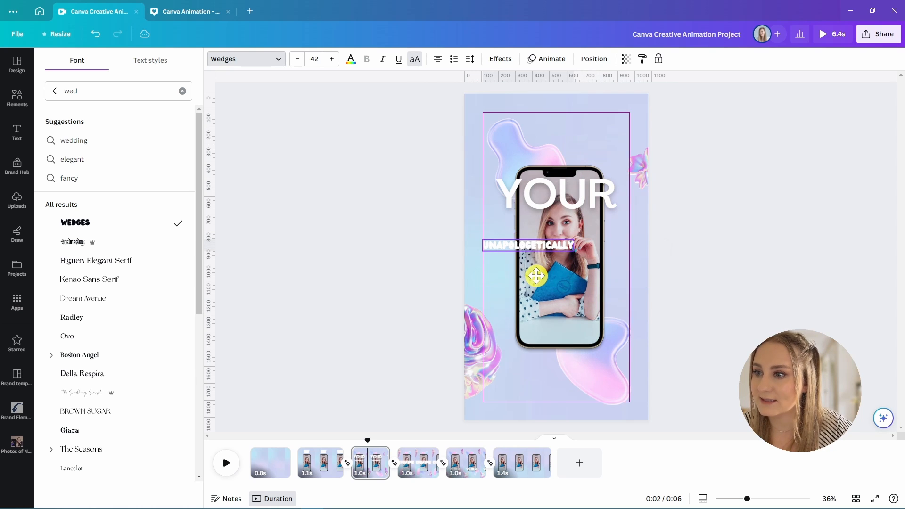
Colour the UNAPOLOGETICALLY text pink from the photo colours and apply the Neon effect
left_click(351, 63)
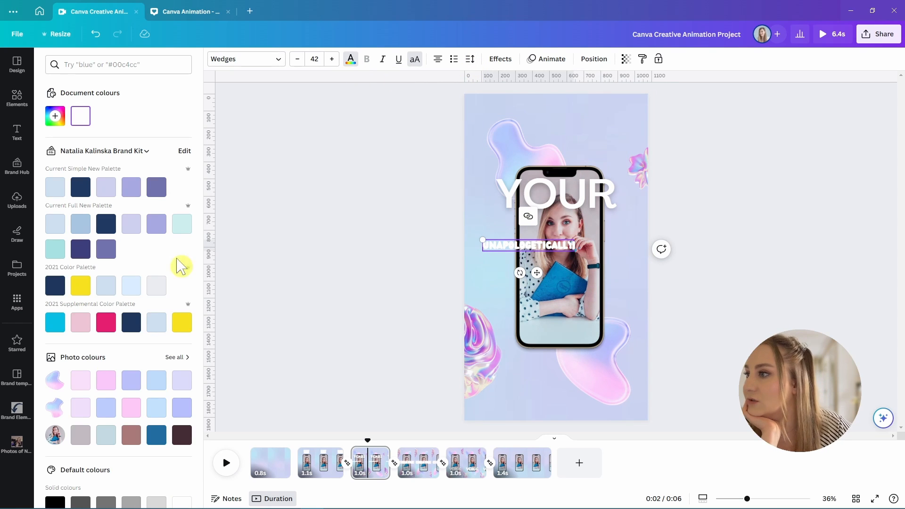
left_click(106, 386)
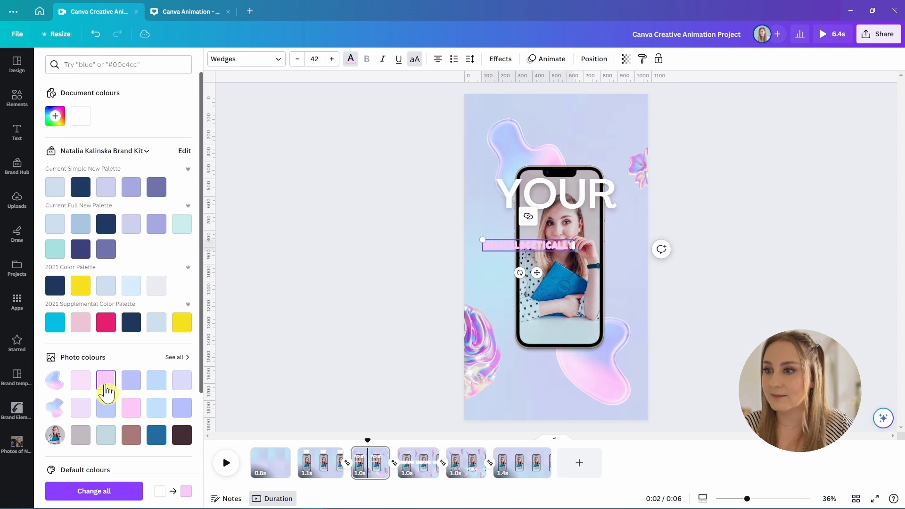
left_click(500, 59)
left_click(165, 259)
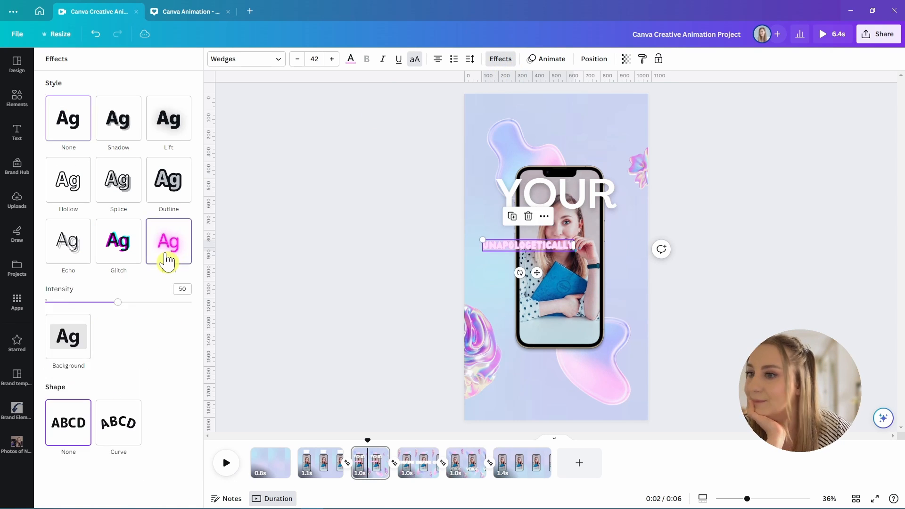
Curve the UNAPOLOGETICALLY text with a value of 82 and set its letter spacing to 430 to spread it around a circle
left_click(122, 435)
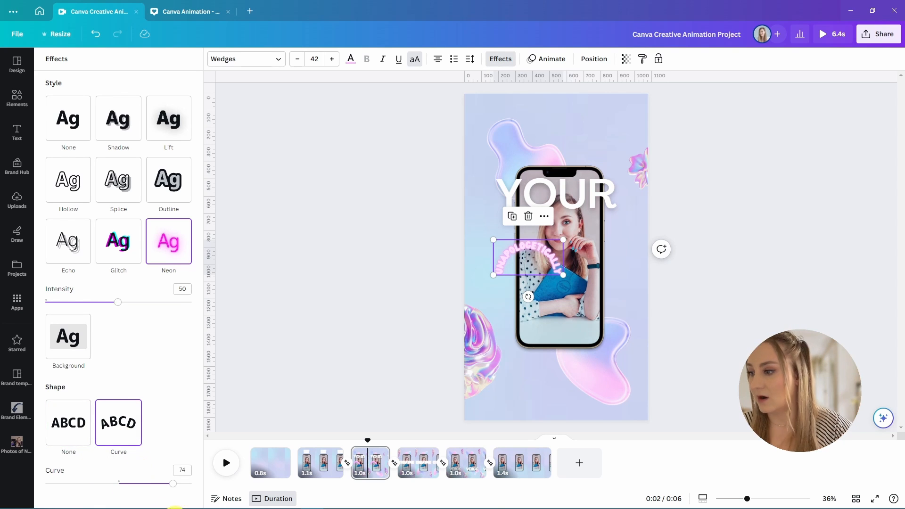
left_click_drag(174, 490, 180, 485)
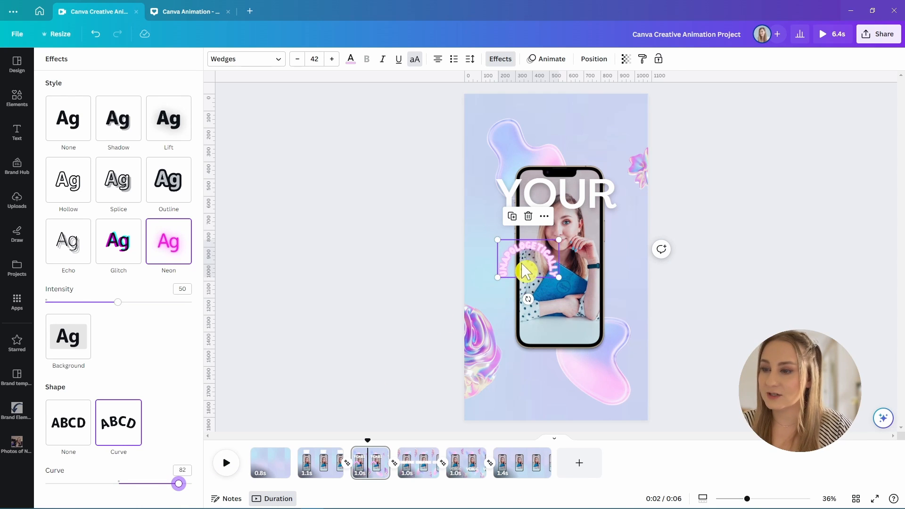
left_click(469, 61)
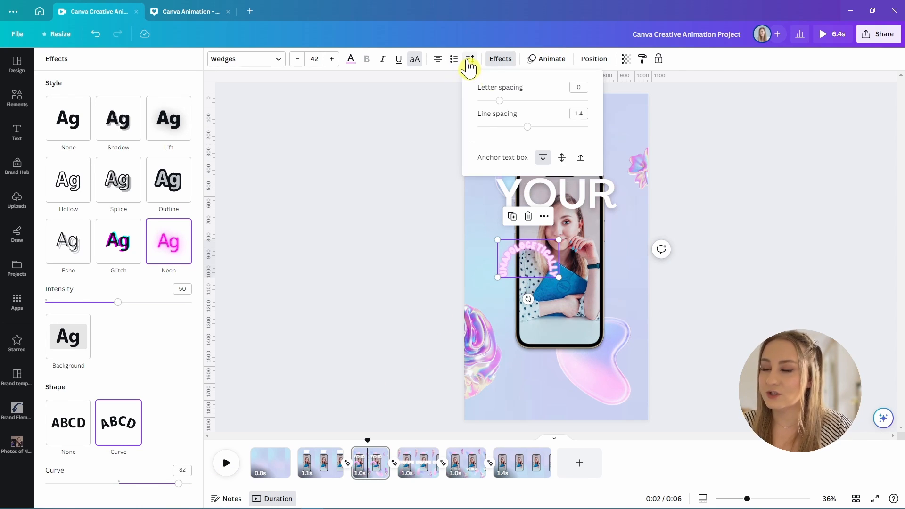
left_click_drag(505, 105, 548, 112)
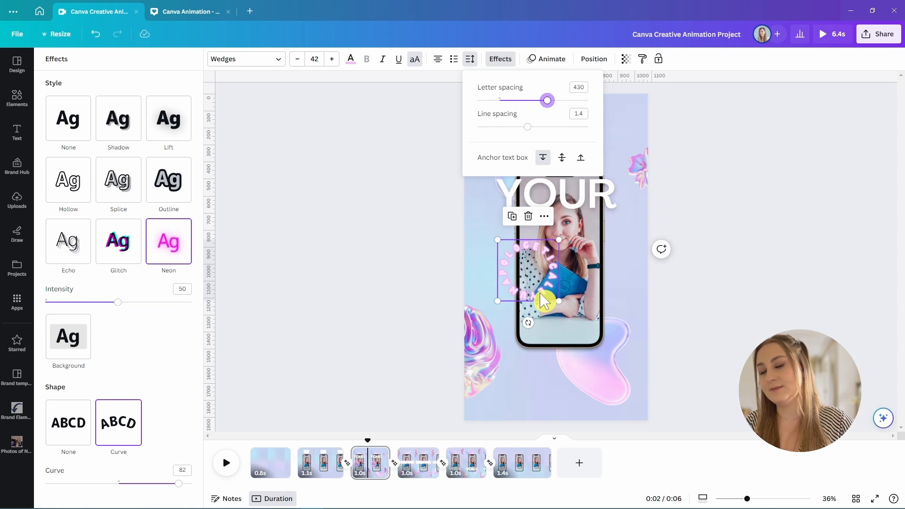
left_click(511, 281)
left_click(455, 262)
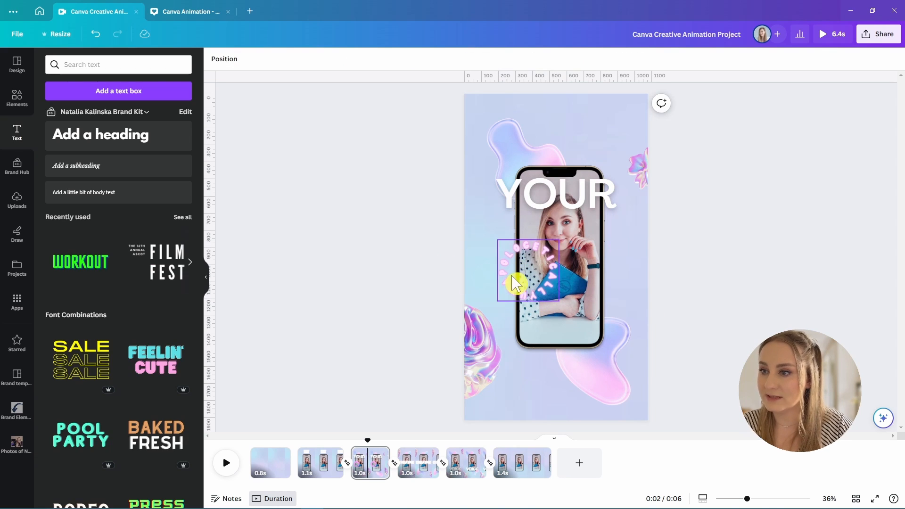
Move the circular neon text up and left to the phone's left edge and layer it directly behind the phone mockup on the YOUR page
left_click_drag(516, 283, 495, 259)
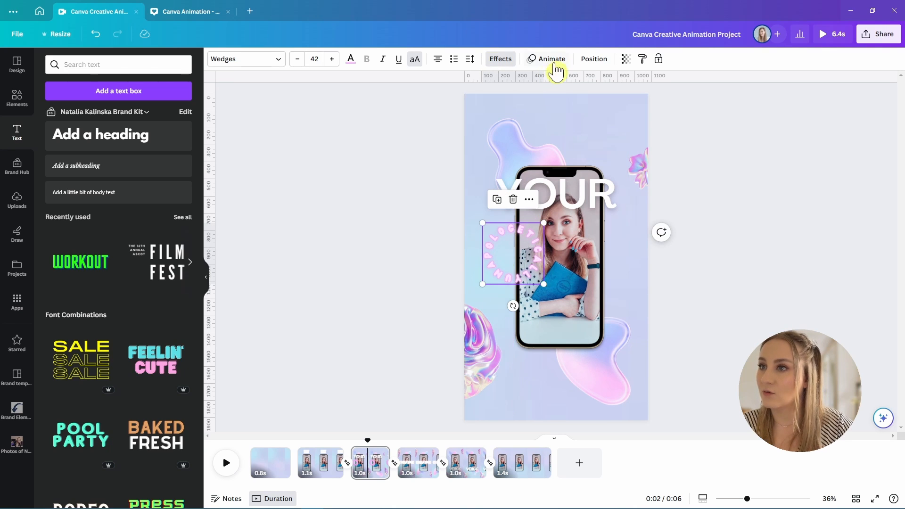
left_click(594, 58)
left_click_drag(105, 138, 119, 264)
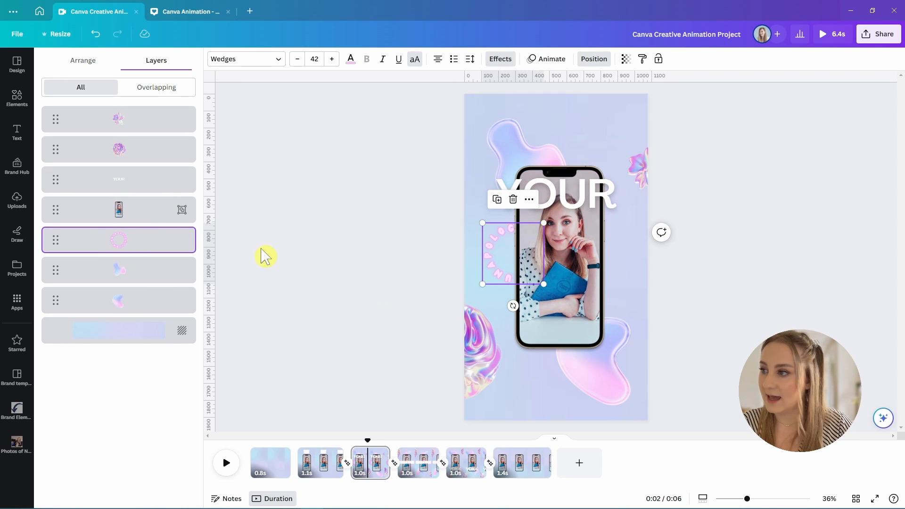
Copy the circular text onto the CREATIVE page, layer it directly behind the phone mockup and rotate it clockwise by about 45°
left_click(424, 468)
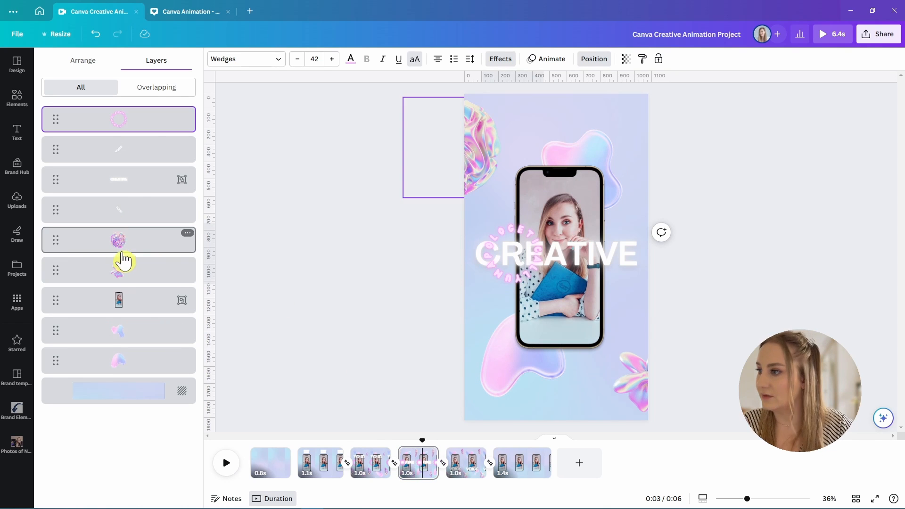
left_click_drag(141, 121, 143, 308)
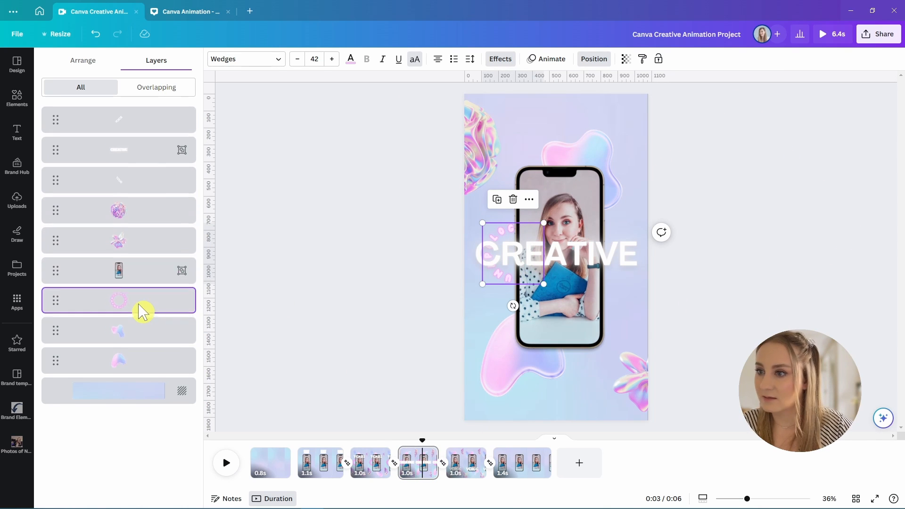
left_click_drag(514, 305, 480, 284)
Preview the circular text's rotation in the transition from the YOUR page to the CREATIVE page
left_click(370, 455)
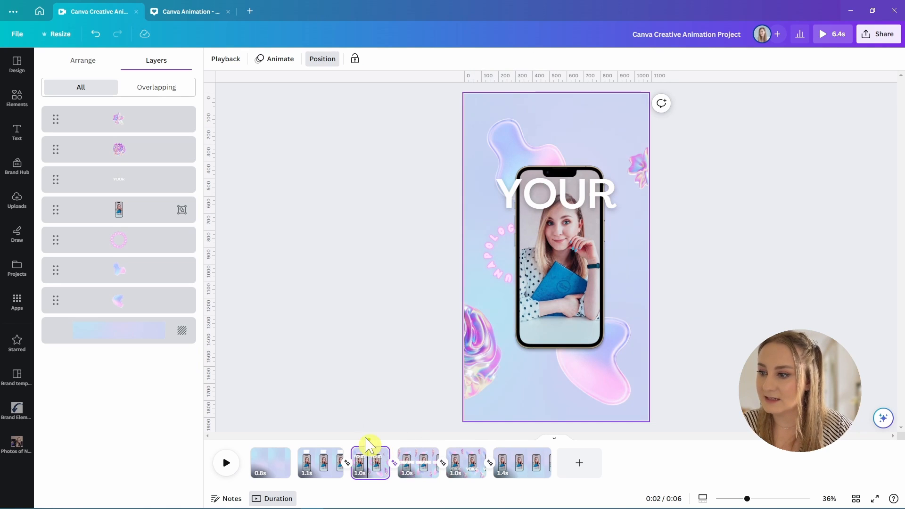
key("space")
key("space")
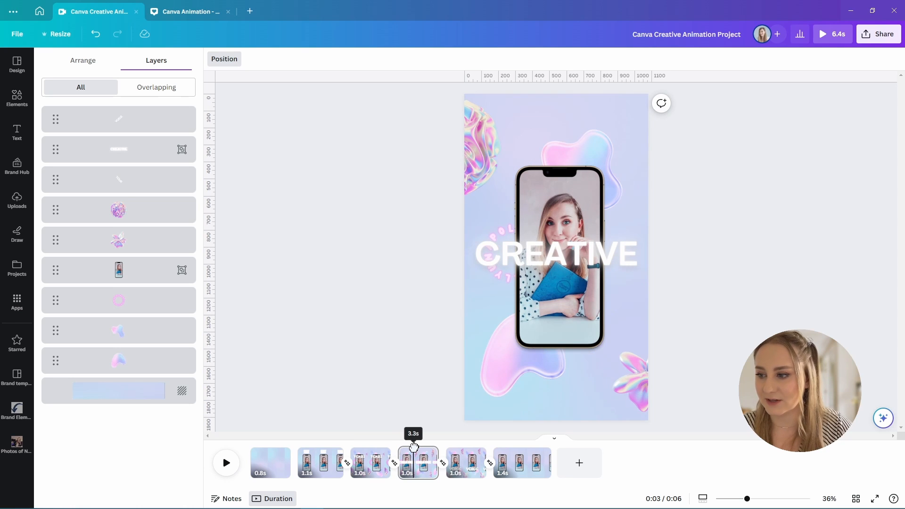
Copy the circular text onto the VOICE page, layer it directly behind the phone mockup and rotate it to 90°
left_click(130, 301)
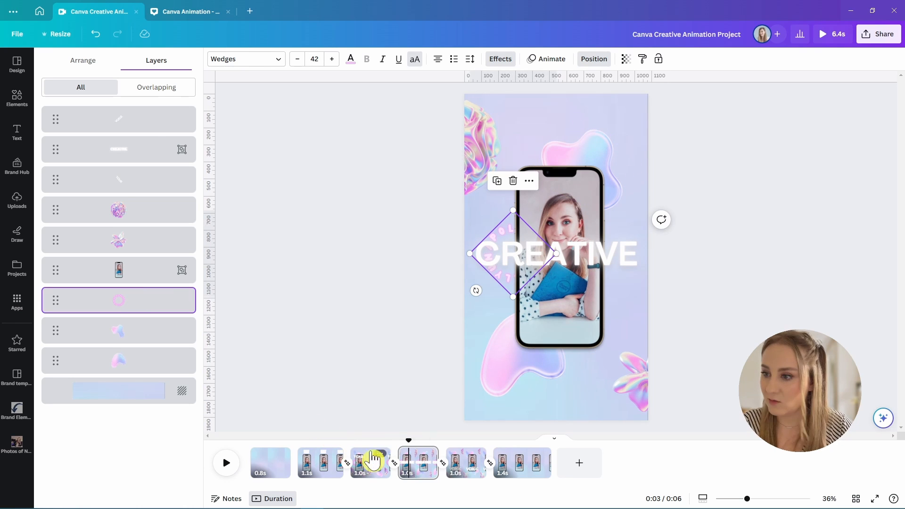
left_click(466, 465)
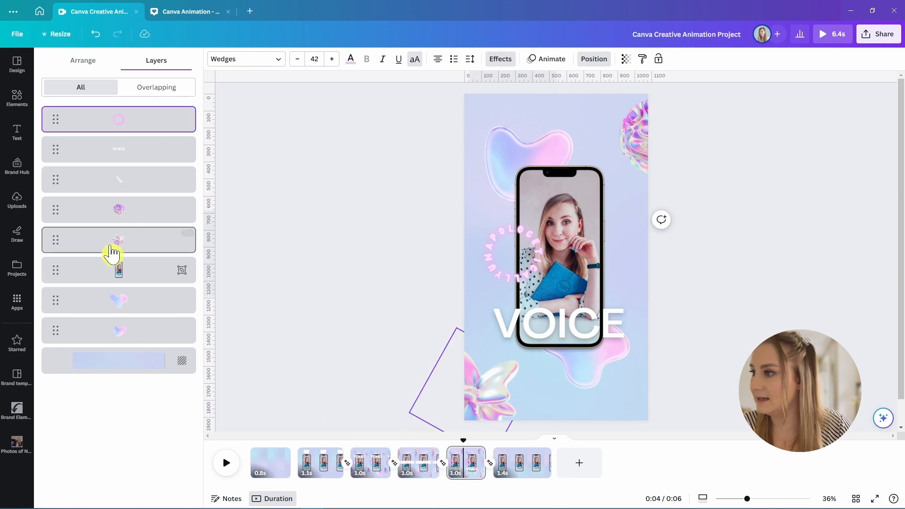
left_click_drag(138, 124, 141, 281)
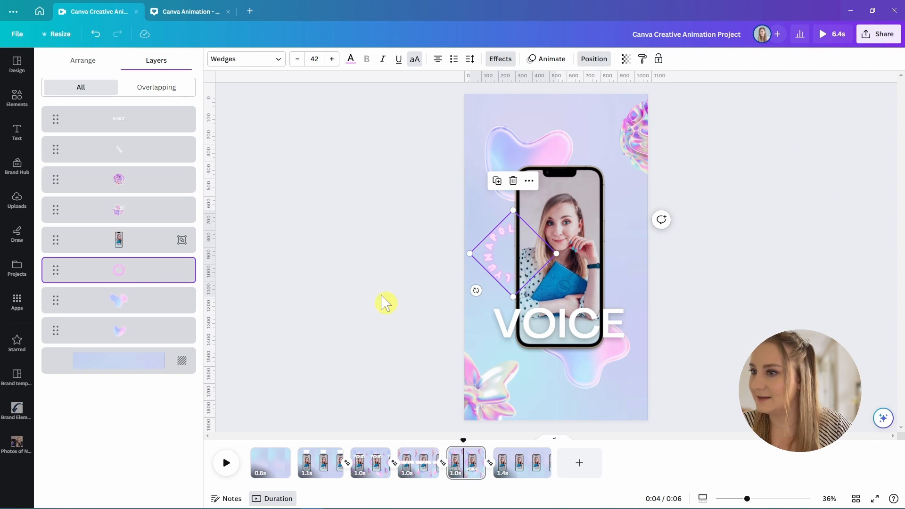
left_click_drag(476, 291, 457, 265)
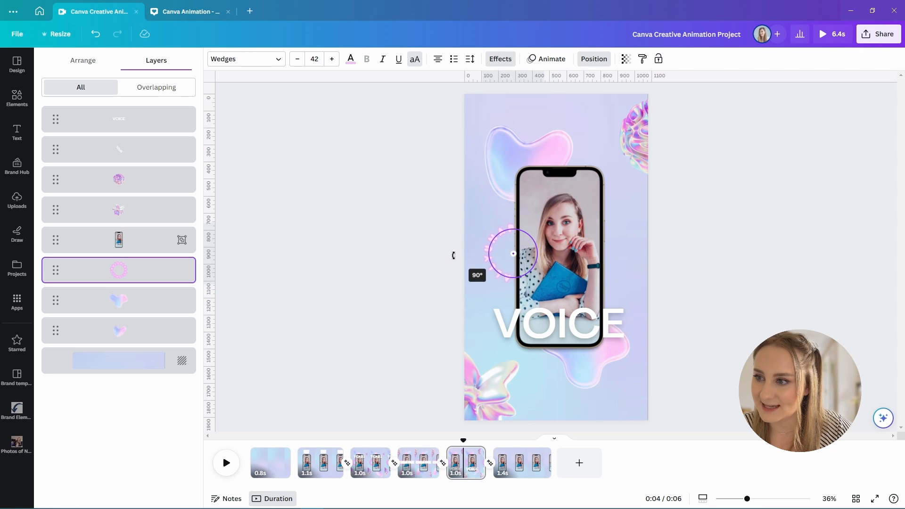
left_click_drag(453, 255, 453, 255)
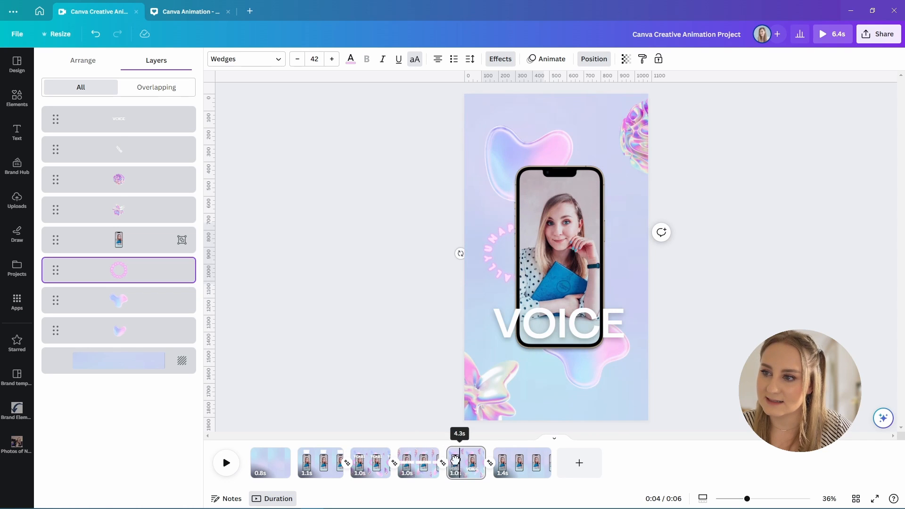
Copy the YOUR page's circular text onto the START USING page, layer it behind the phone mockup and move it right until the phone hides it
left_click(376, 446)
left_click_drag(368, 439, 313, 468)
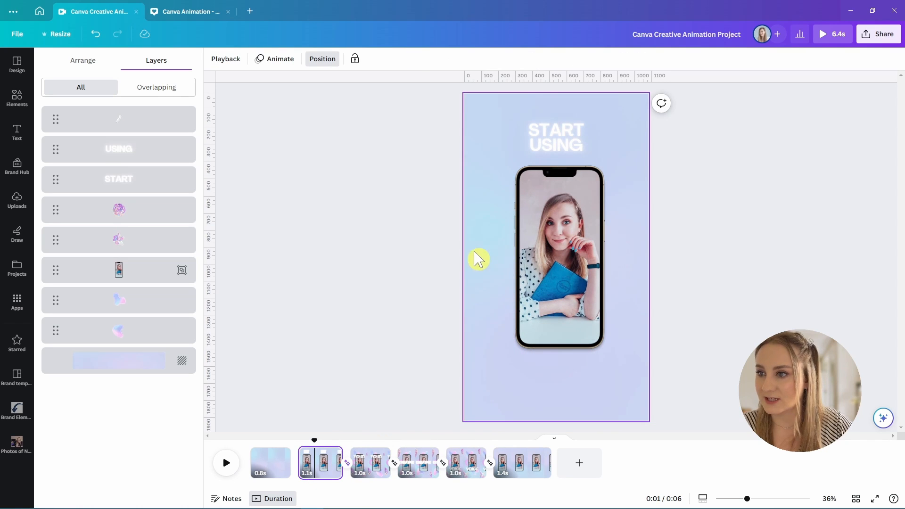
left_click(488, 274)
key("ctrl+v")
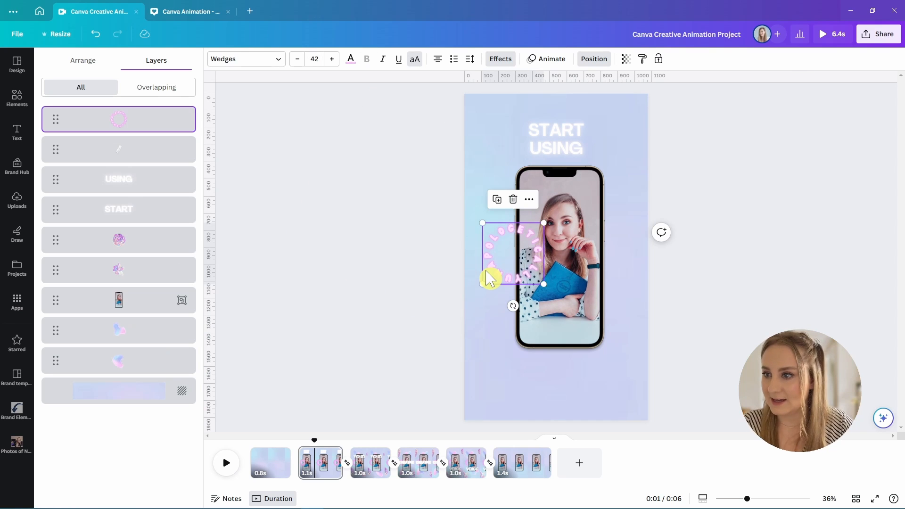
left_click_drag(134, 125, 131, 300)
left_click_drag(488, 256, 523, 267)
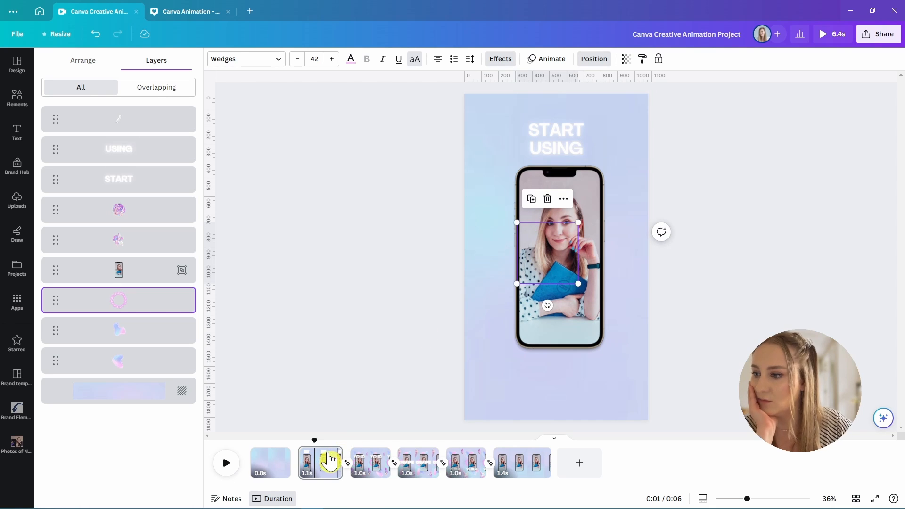
Add a heading reading "It deserves" to the last page with the plain phone mockup
left_click_drag(313, 439, 477, 452)
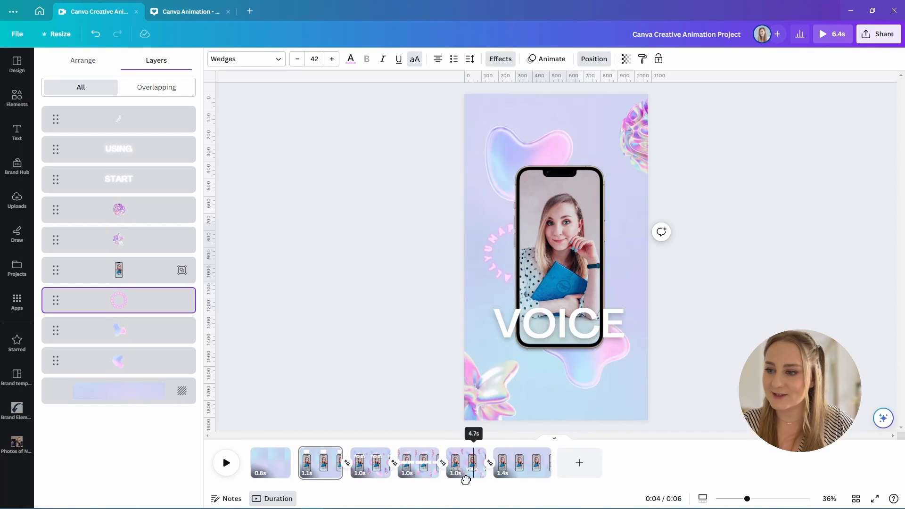
left_click(528, 477)
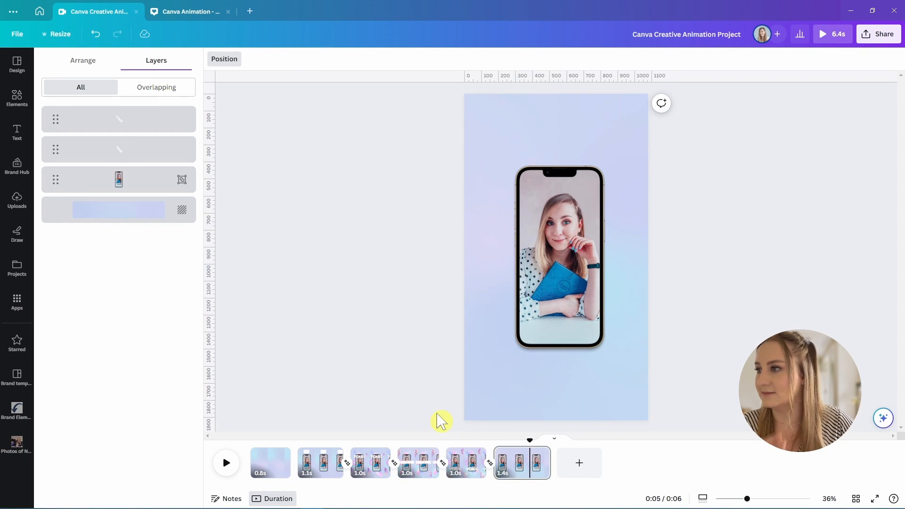
left_click(437, 416)
left_click(148, 131)
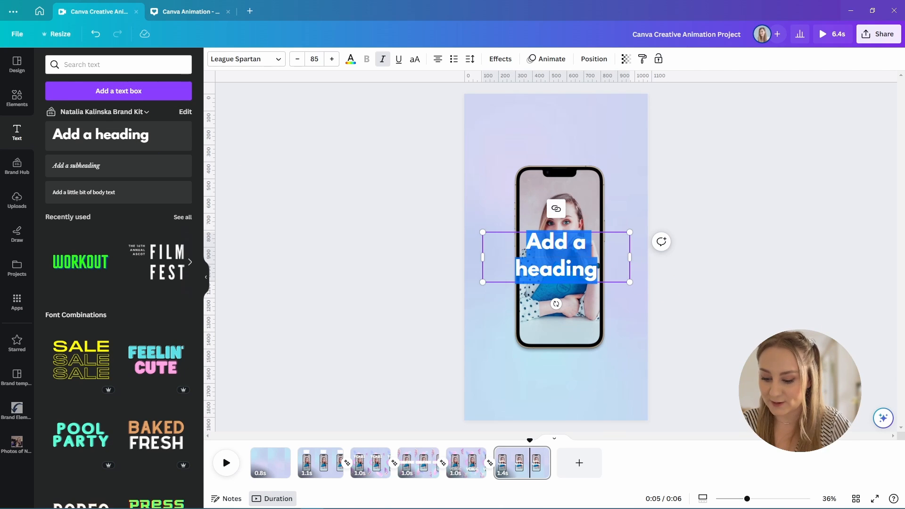
type("It deserves")
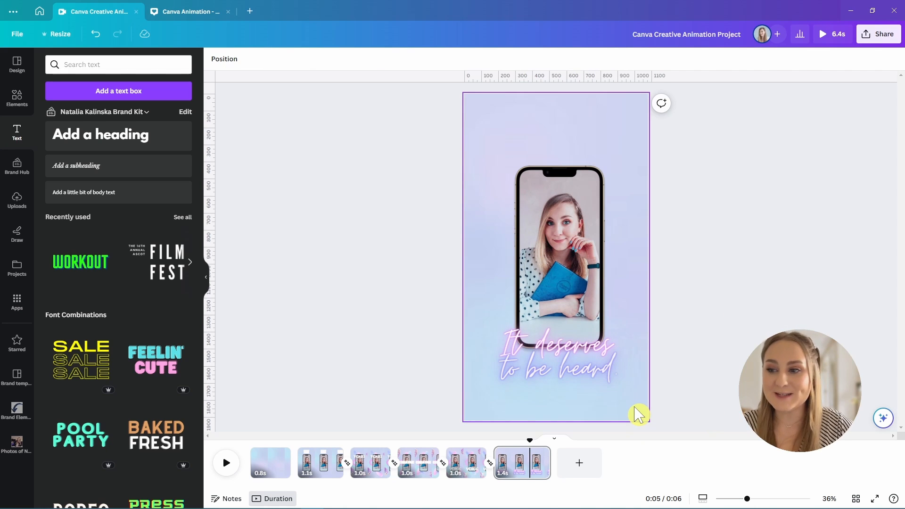
Examine the font, colour and separate text boxes of the "It deserves to be heard" lettering and compare the page with the VOICE page
left_click(544, 345)
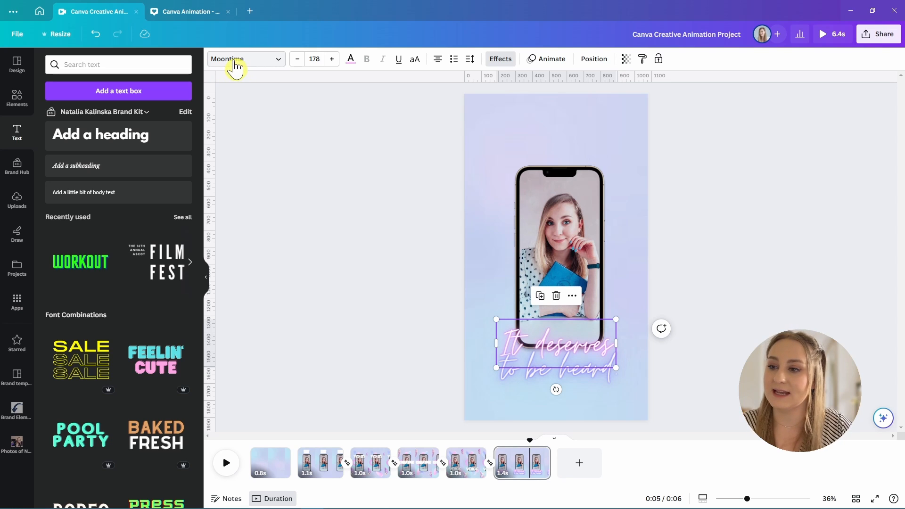
left_click(351, 62)
scroll(126, 391, "down", 2)
scroll(203, 390, "up", 2)
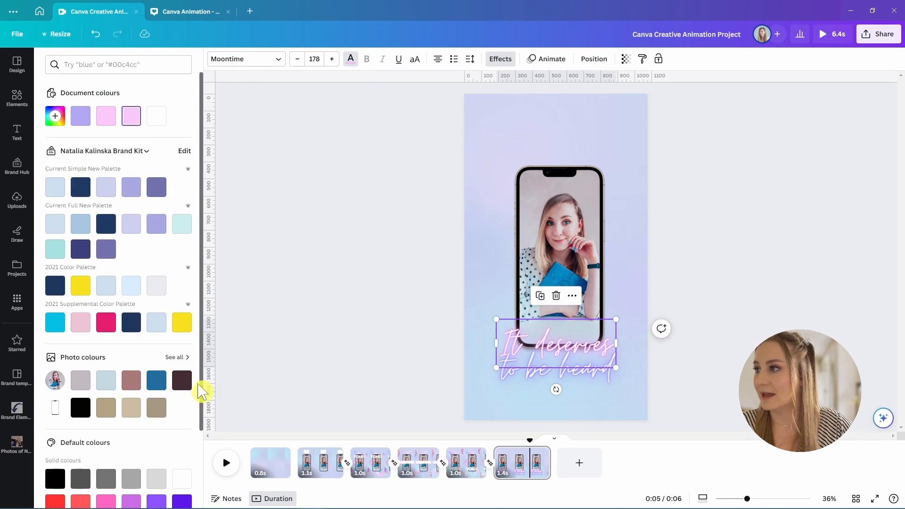
scroll(117, 396, "down", 2)
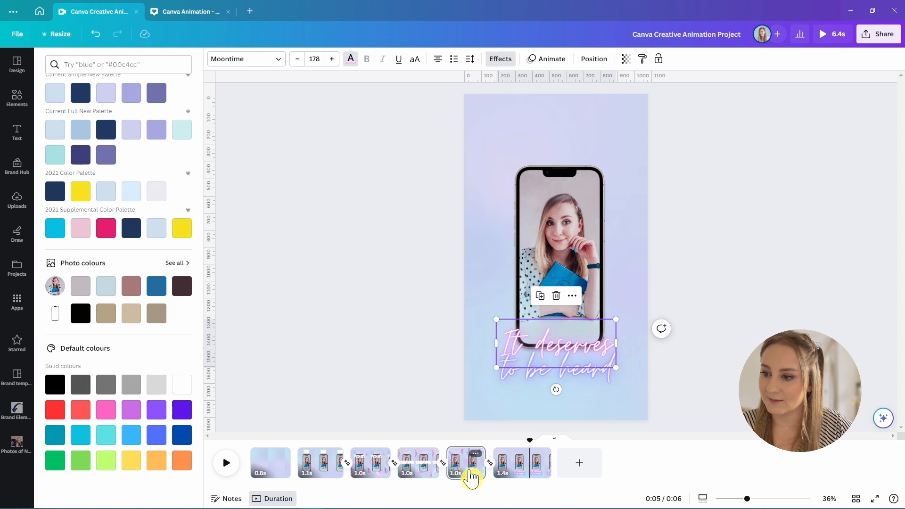
left_click(467, 467)
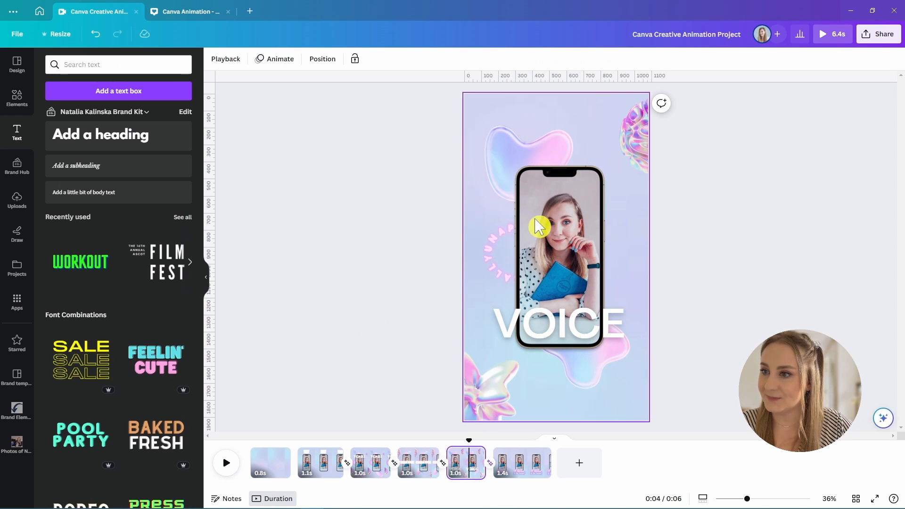
left_click(532, 480)
left_click(569, 357)
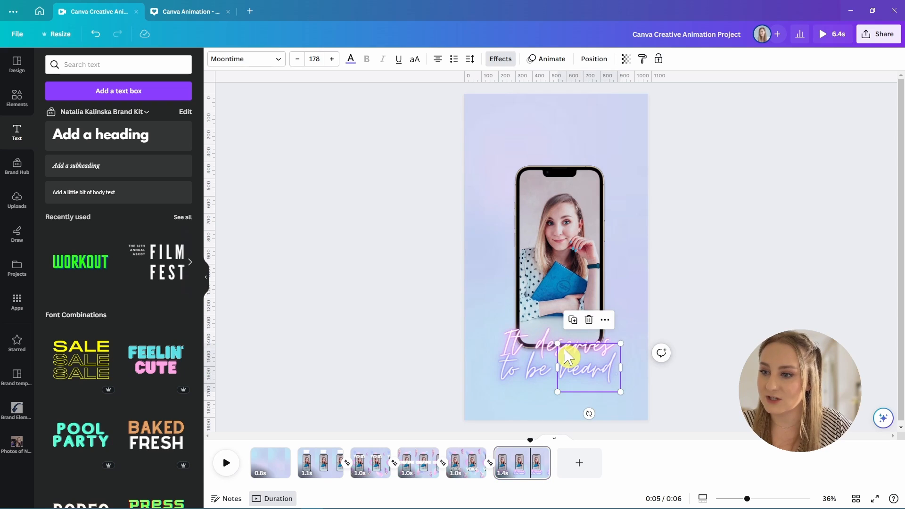
left_click(520, 348)
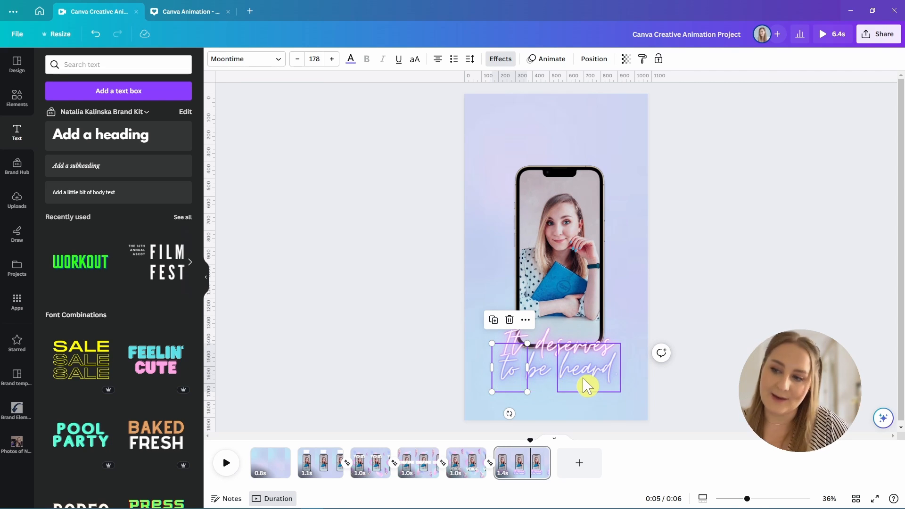
left_click(527, 340)
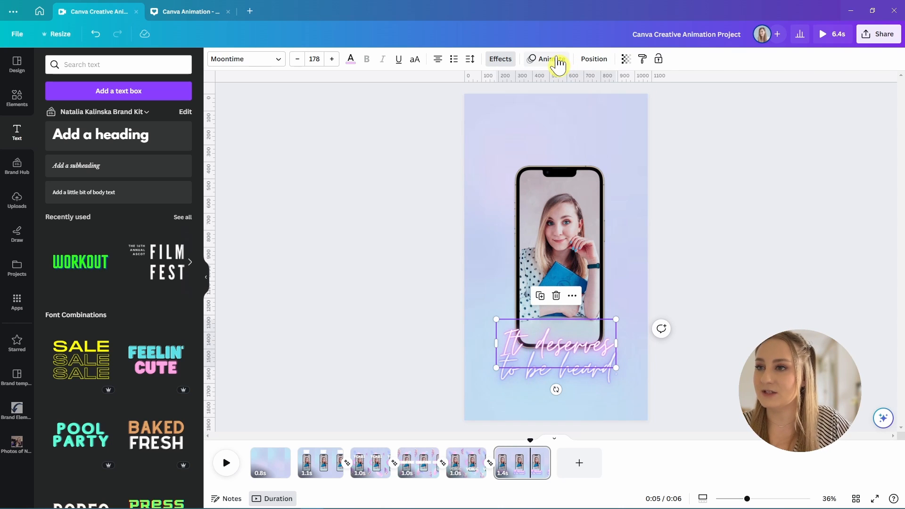
Apply the Typewriter text animation to the "It deserves" text on the last page
mouse_move(530, 440)
left_mouse_down()
mouse_move(470, 442)
mouse_move(517, 446)
left_mouse_up()
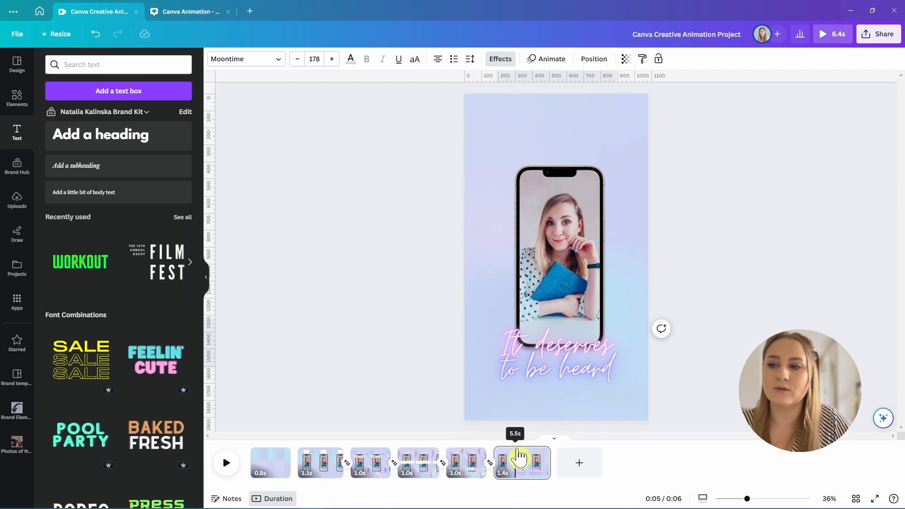
left_click(567, 347)
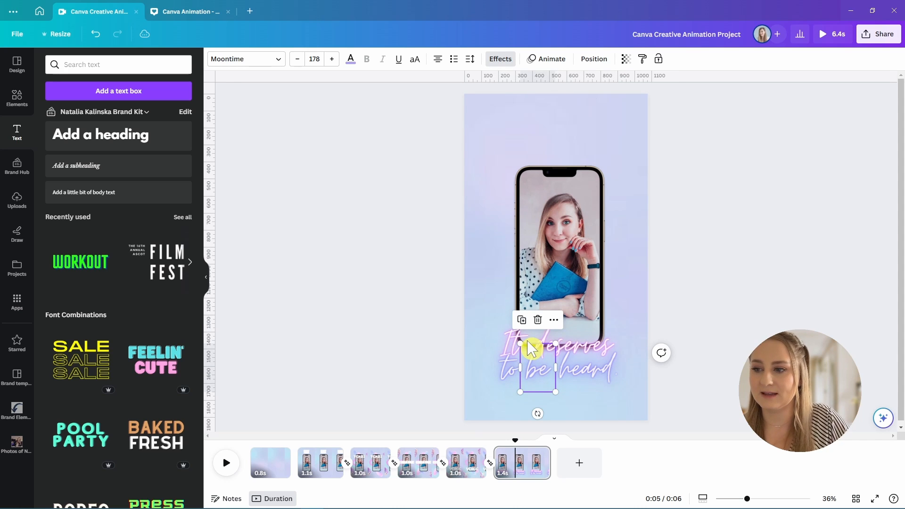
left_click(518, 340)
left_click(542, 65)
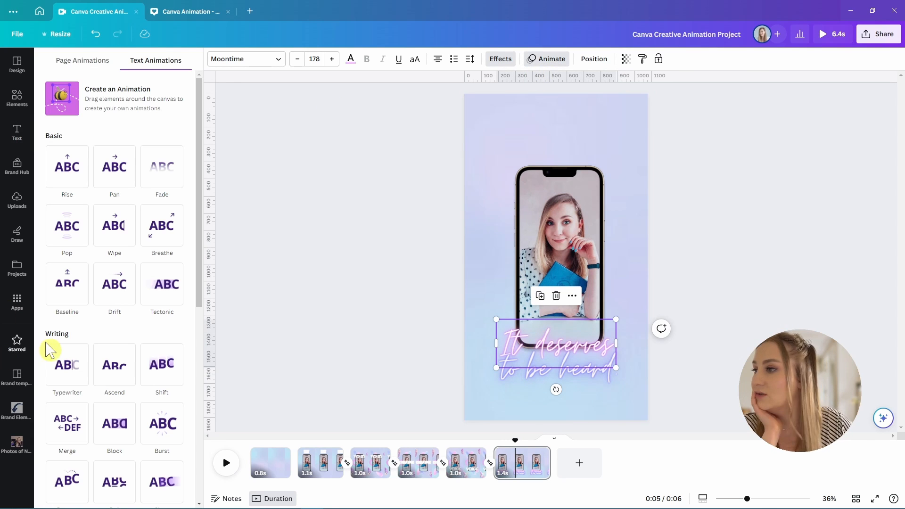
left_click(65, 380)
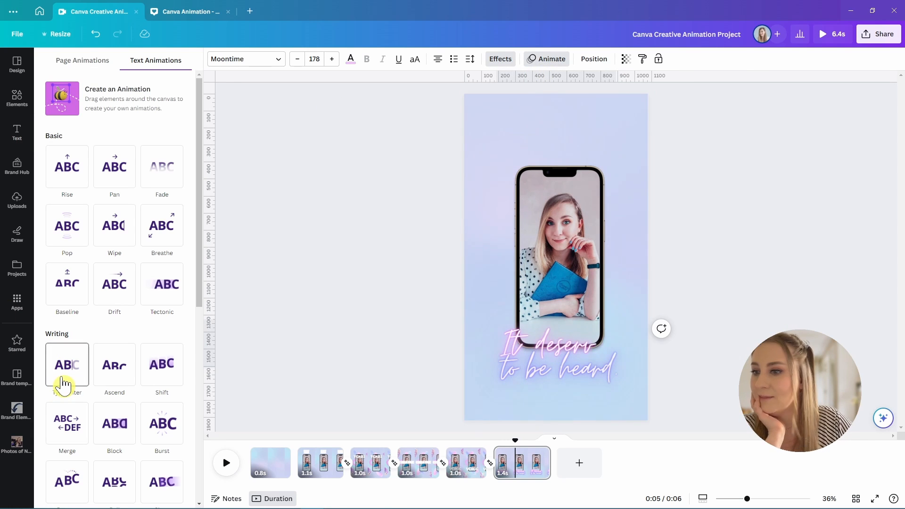
Apply the Typewriter animation to each of the separate words "to", "be" and "heard"
left_click(518, 387)
left_click(62, 286)
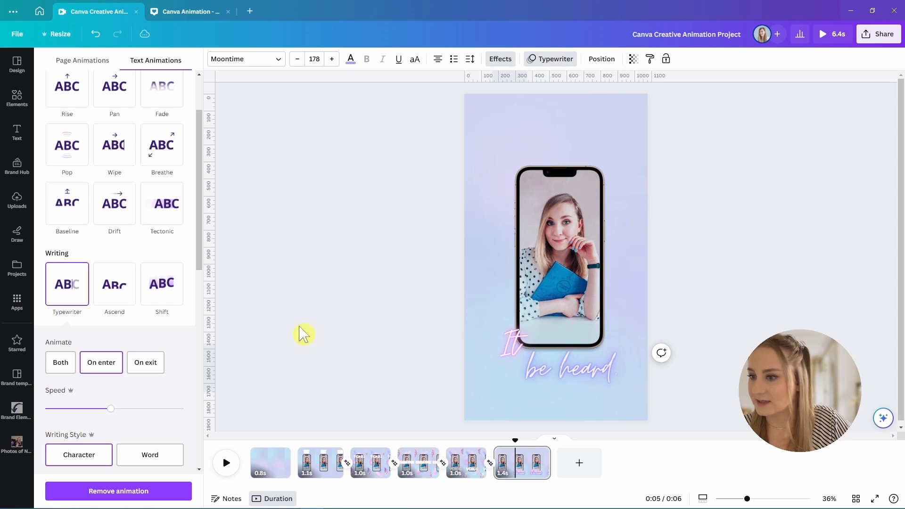
left_click(542, 382)
left_click(67, 297)
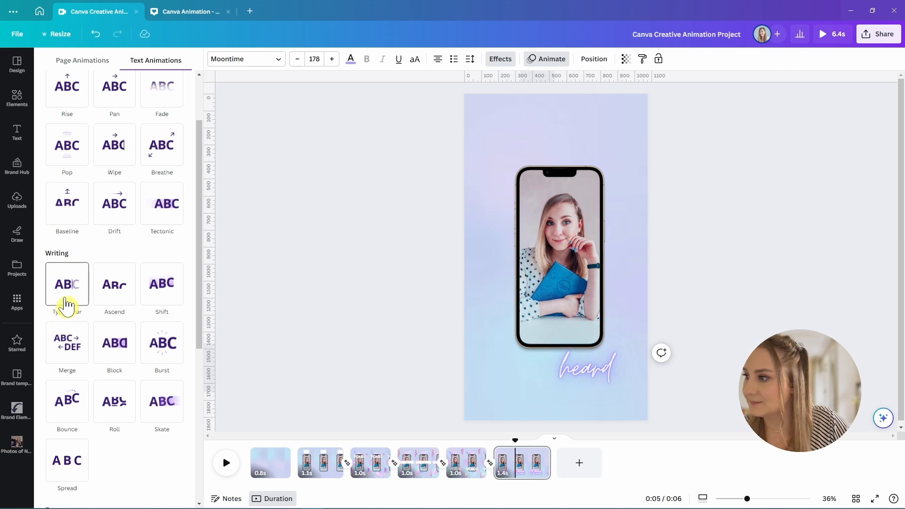
left_click(585, 382)
left_click(63, 295)
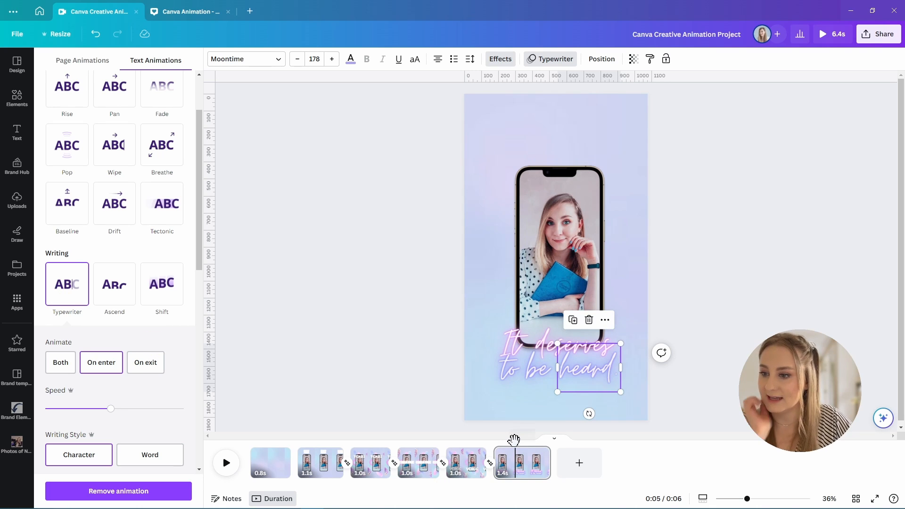
Extend the last page's duration to 2.4 s and play the whole video from the beginning
left_click_drag(514, 440, 338, 446)
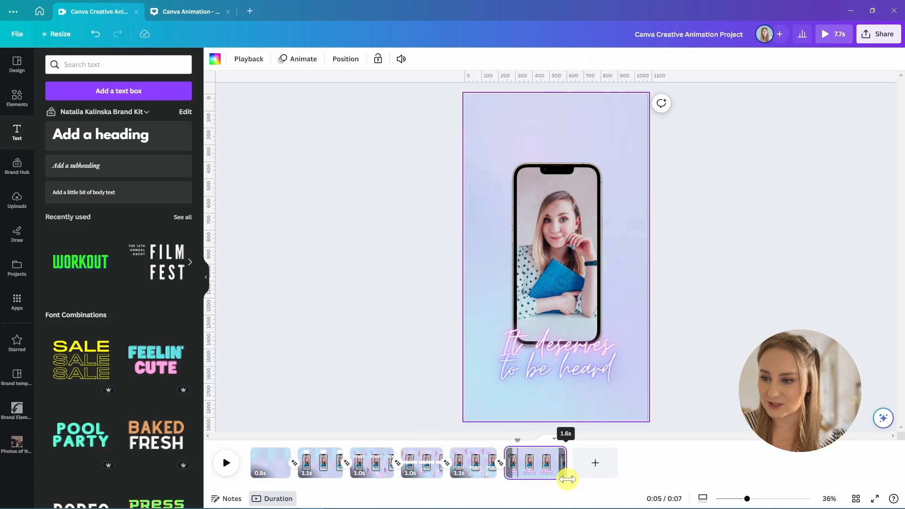
left_click_drag(567, 479, 600, 479)
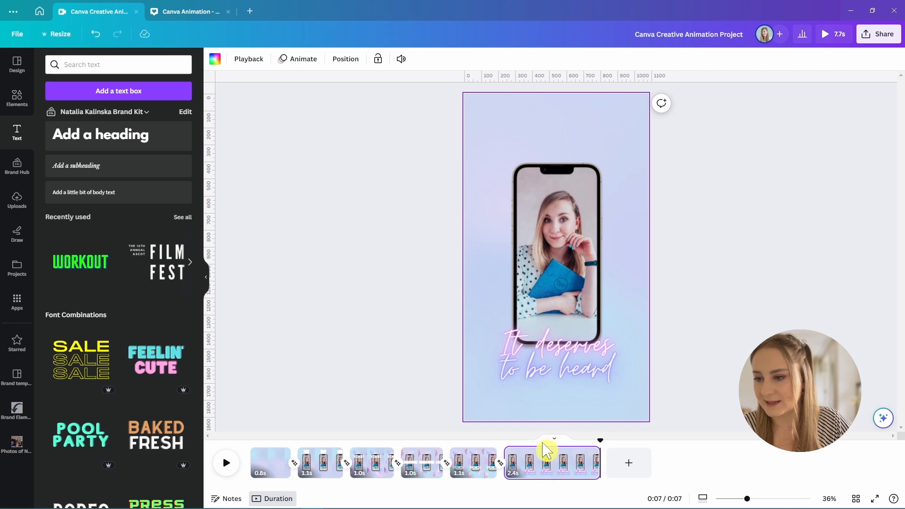
left_click(249, 454)
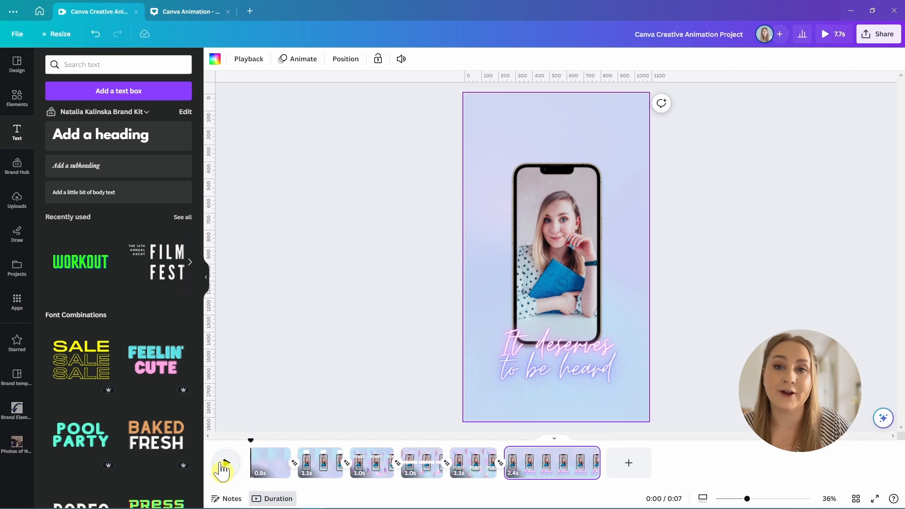
left_click(226, 463)
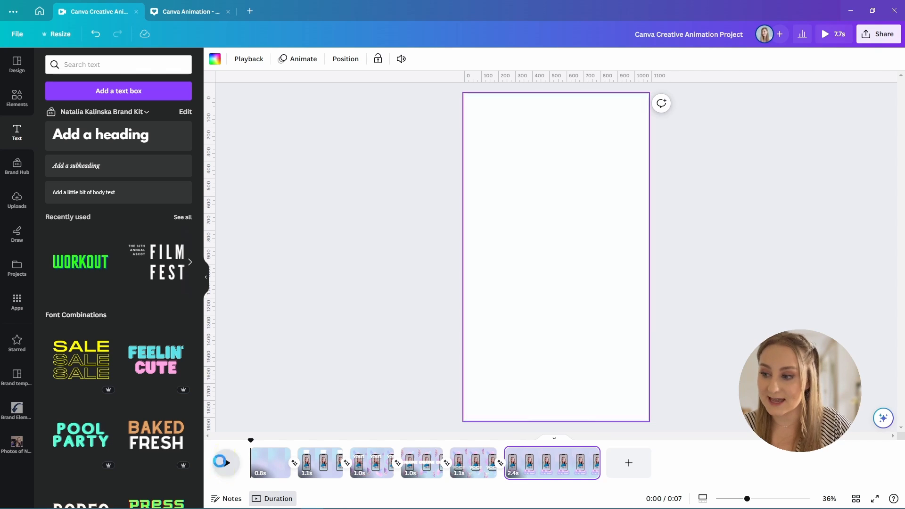